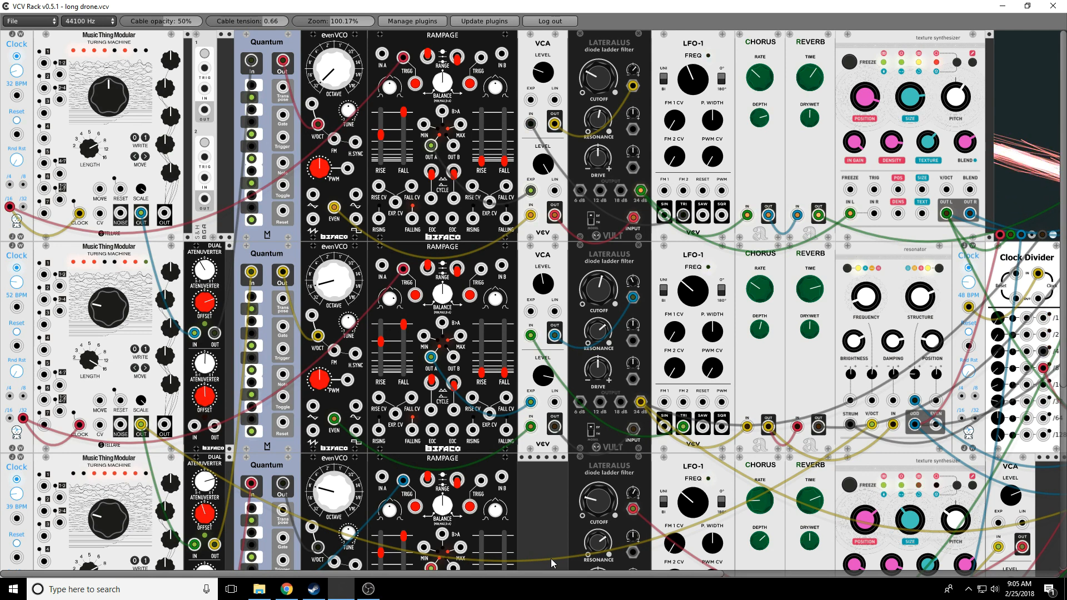
Step: Open the Episode15.vcv patch from the File menu
{"action": "mouse_move", "coordinate": [532, 572]}
{"action": "left_mouse_down"}
{"action": "mouse_move", "coordinate": [866, 572]}
{"action": "mouse_move", "coordinate": [532, 572]}
{"action": "left_mouse_up"}
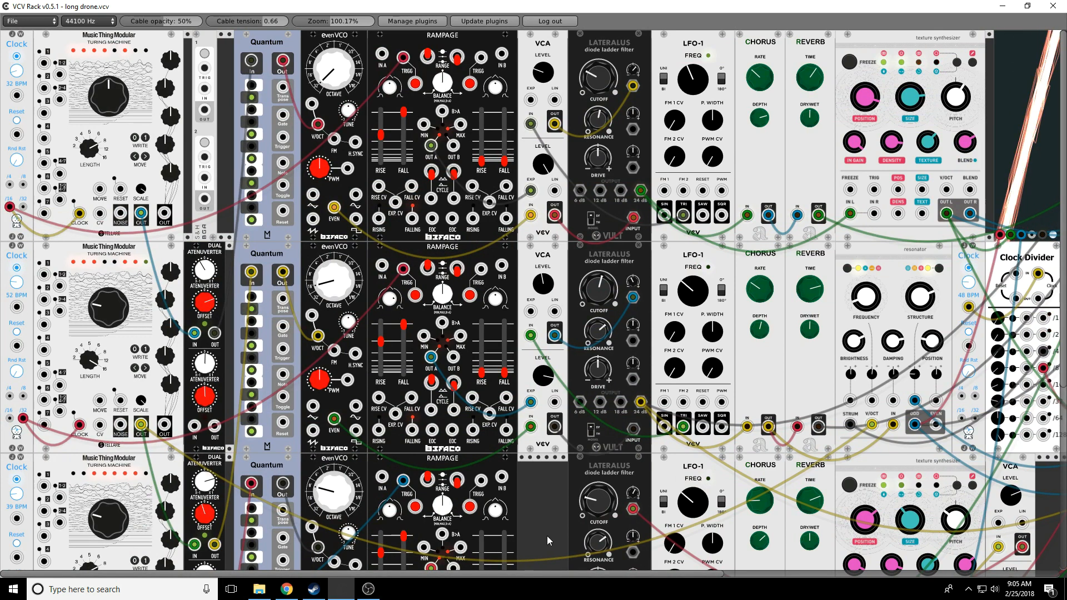
{"action": "left_click_drag", "start_coordinate": [549, 573], "coordinate": [769, 573]}
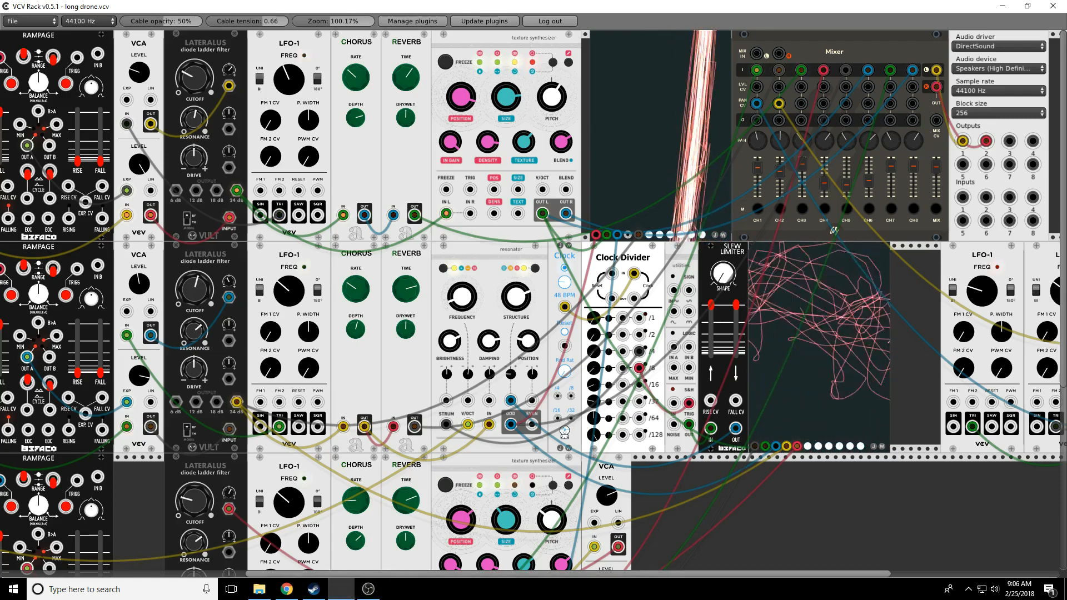
{"action": "scroll", "coordinate": [394, 580], "scroll_direction": "left", "scroll_amount": 10}
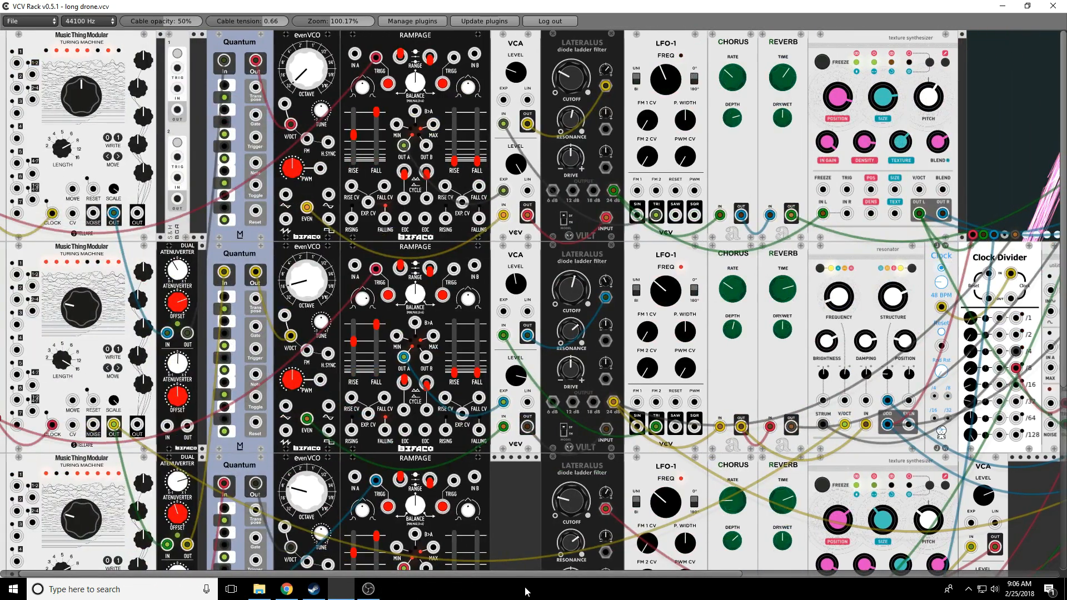
{"action": "left_click", "coordinate": [29, 24]}
{"action": "left_click", "coordinate": [31, 45]}
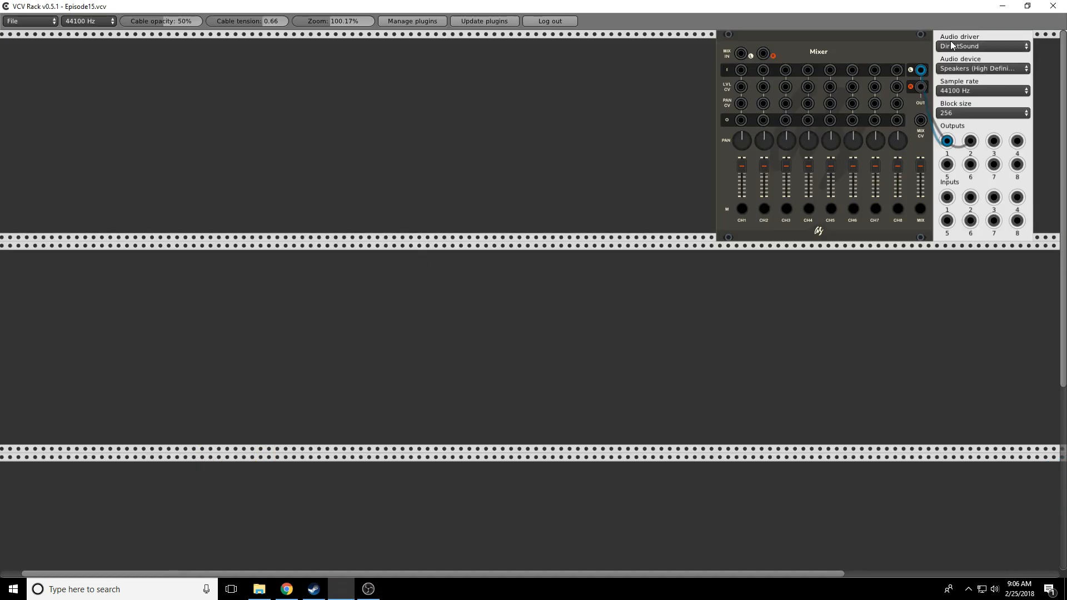
Step: Move the Audio module and then the Mixer beside it to the far right of the top row
{"action": "left_click_drag", "start_coordinate": [951, 39], "coordinate": [985, 41]}
{"action": "left_click_drag", "start_coordinate": [882, 41], "coordinate": [915, 42]}
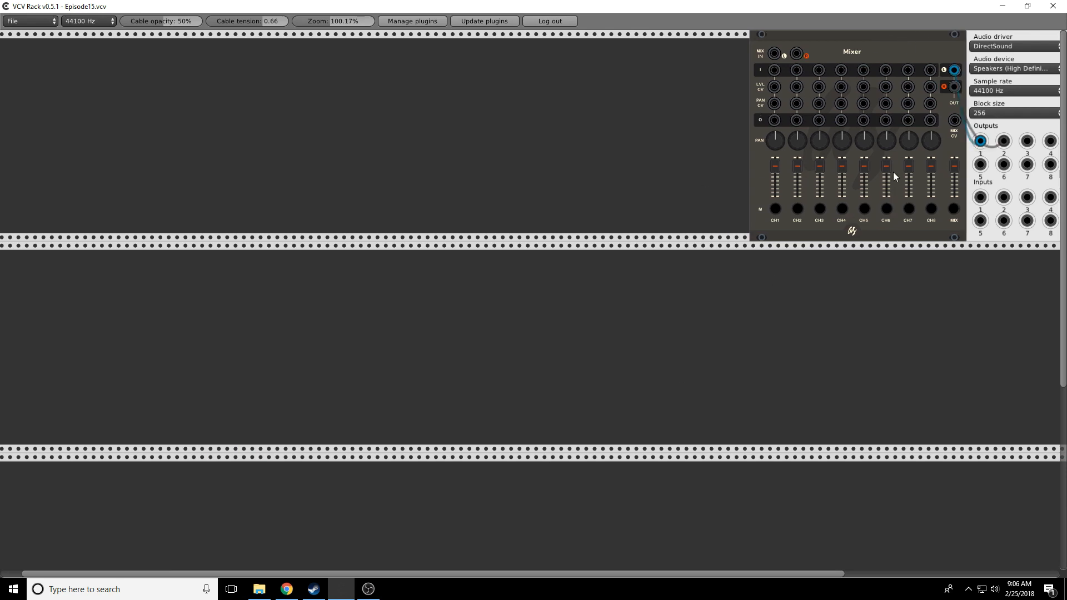
{"action": "left_click_drag", "start_coordinate": [782, 573], "coordinate": [919, 573]}
{"action": "left_click_drag", "start_coordinate": [609, 37], "coordinate": [901, 37]}
{"action": "left_click_drag", "start_coordinate": [528, 34], "coordinate": [820, 62]}
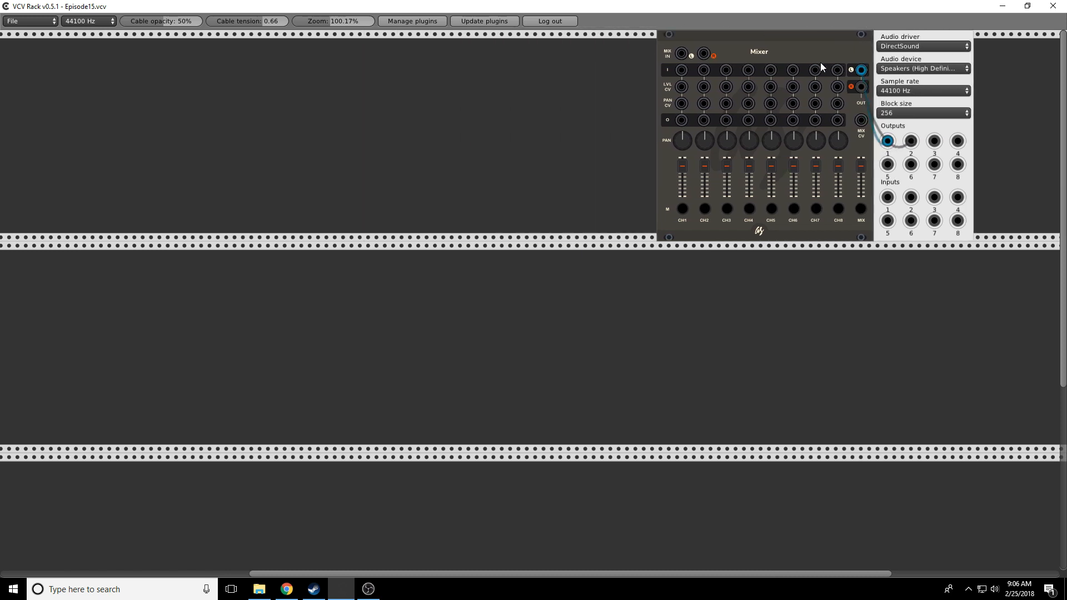
{"action": "left_click_drag", "start_coordinate": [654, 574], "coordinate": [404, 573]}
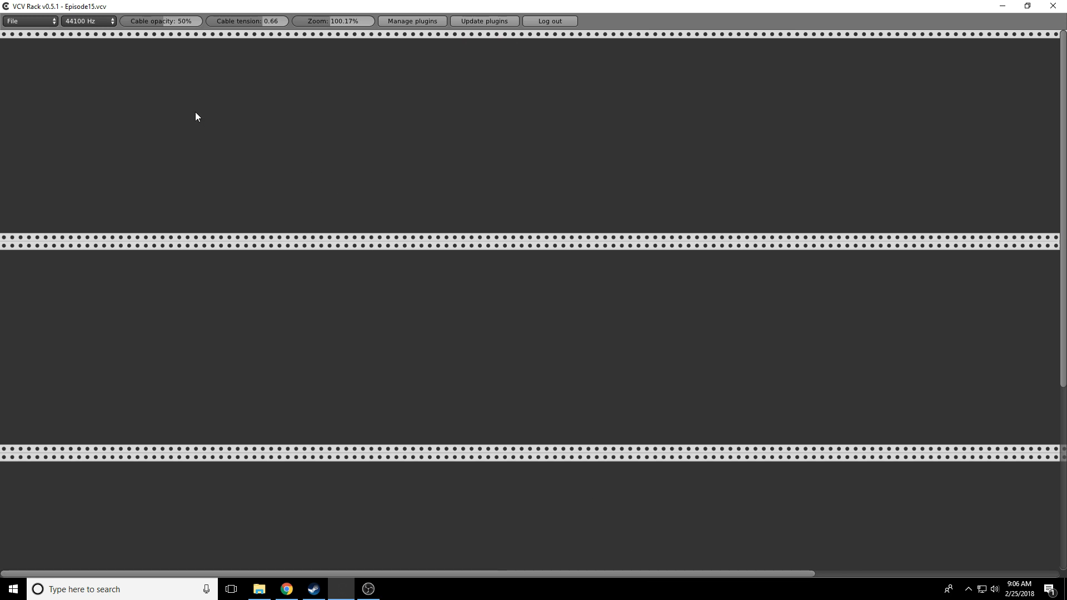
Step: Add the JW-Modules Simple Clock and place it at the left end of the top row
{"action": "right_click", "coordinate": [196, 112]}
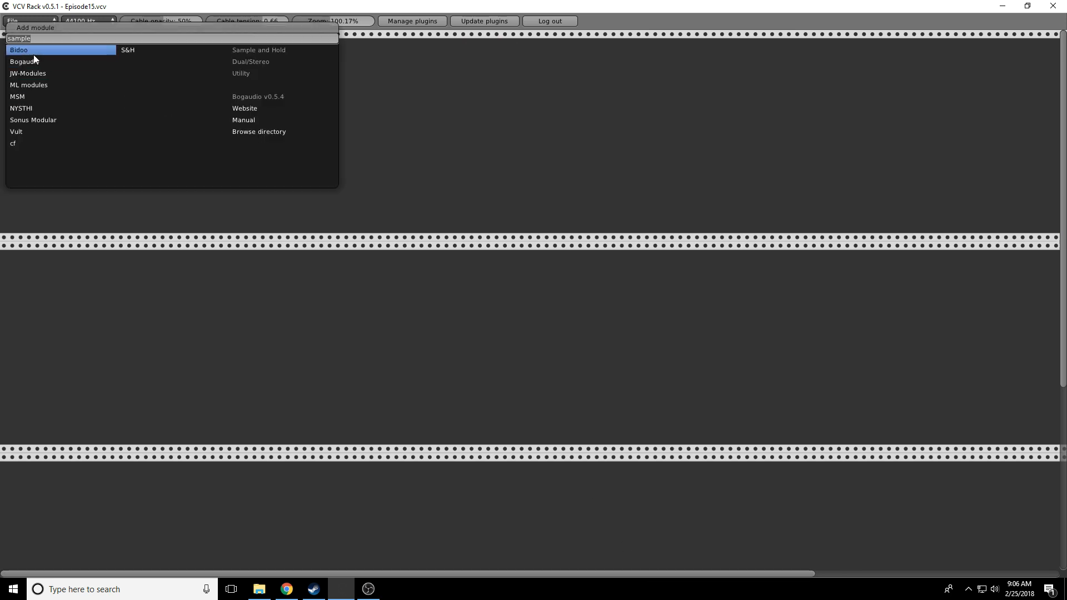
{"action": "type", "text": "clock"}
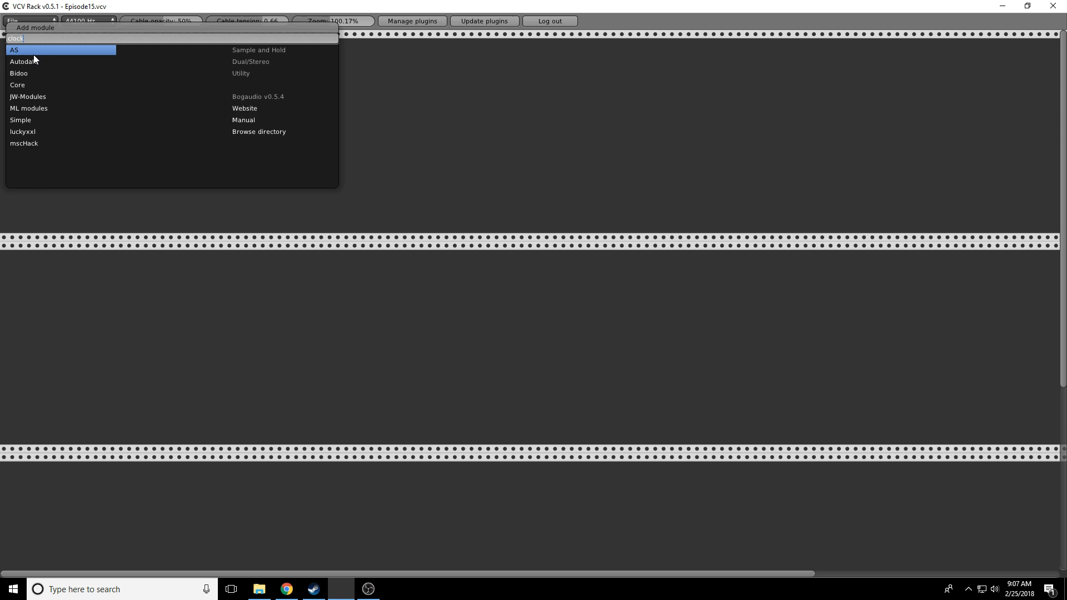
{"action": "left_click", "coordinate": [37, 98]}
{"action": "left_click", "coordinate": [141, 50]}
{"action": "left_click_drag", "start_coordinate": [187, 49], "coordinate": [29, 49]}
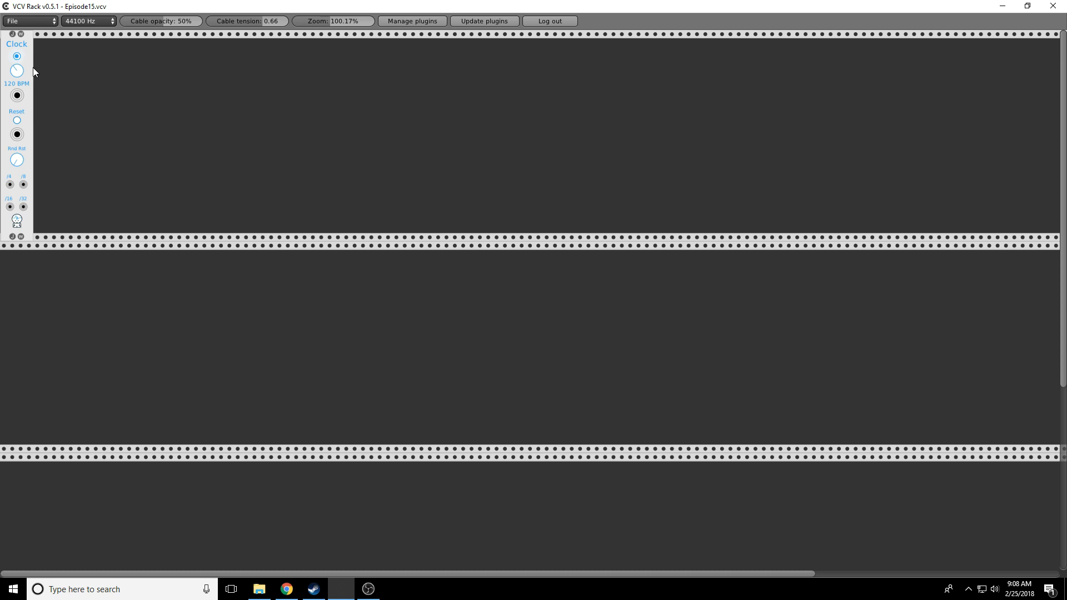
Step: Slow the Clock to 84 BPM and add a Stellare Turing Machine to the top row
{"action": "left_click_drag", "start_coordinate": [15, 72], "coordinate": [15, 89]}
{"action": "right_click", "coordinate": [135, 120]}
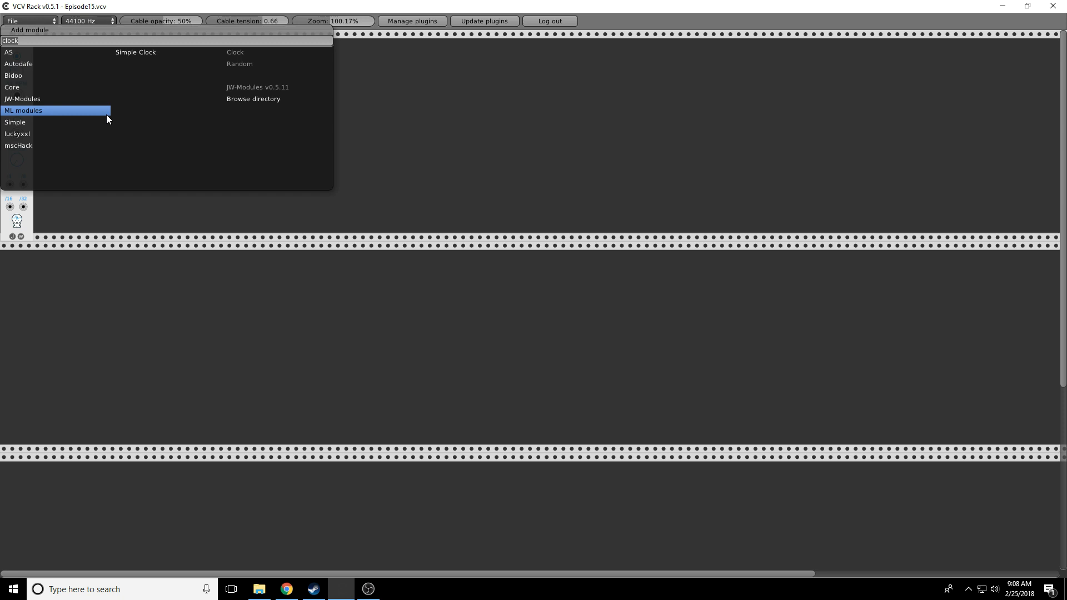
{"action": "type", "text": "turin"}
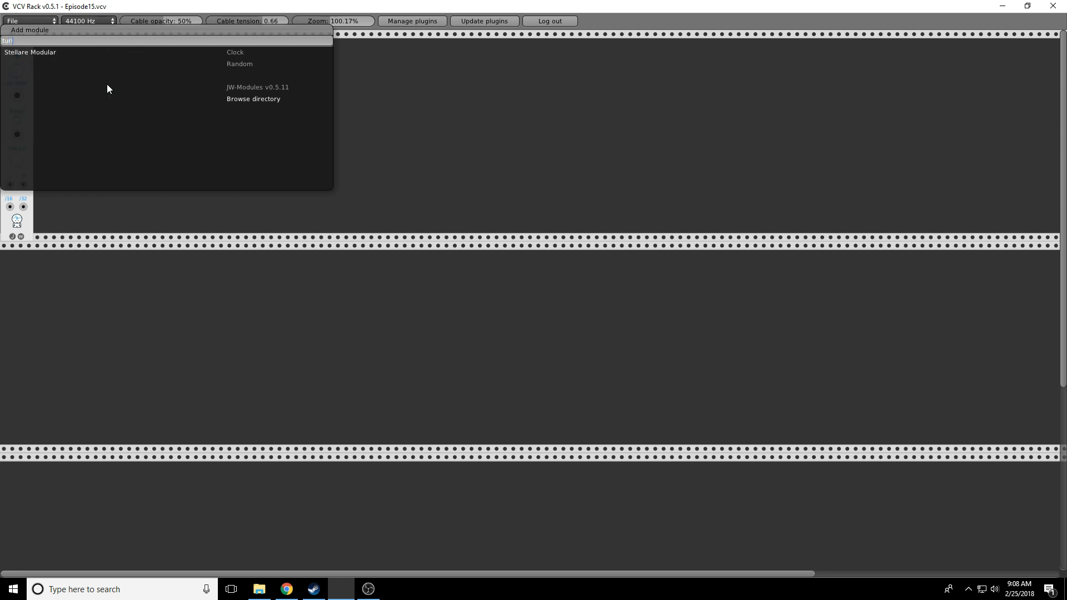
{"action": "mouse_move", "coordinate": [41, 53]}
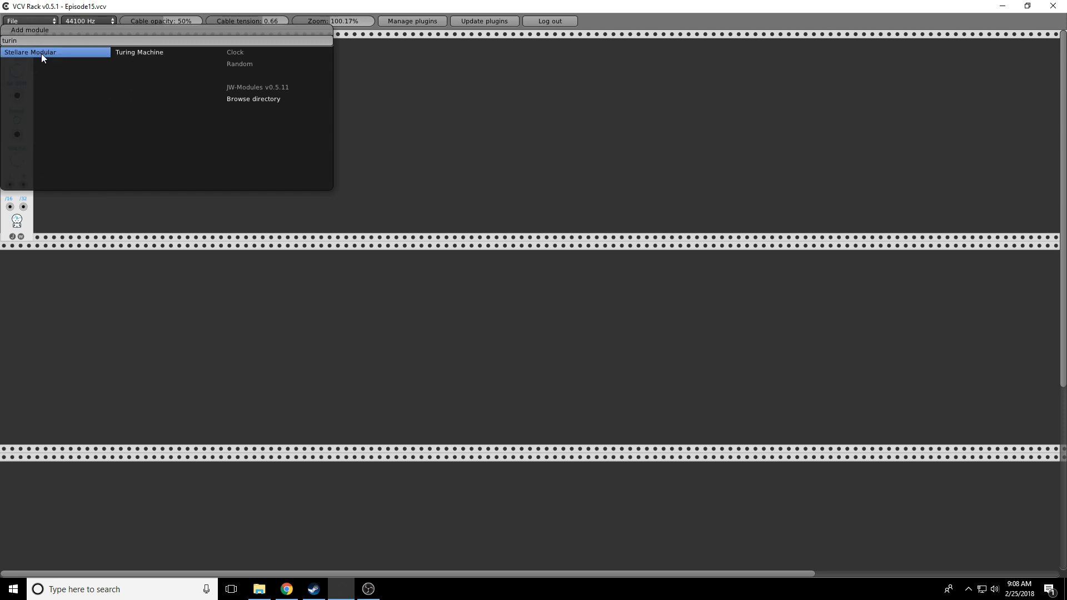
{"action": "left_click", "coordinate": [119, 52]}
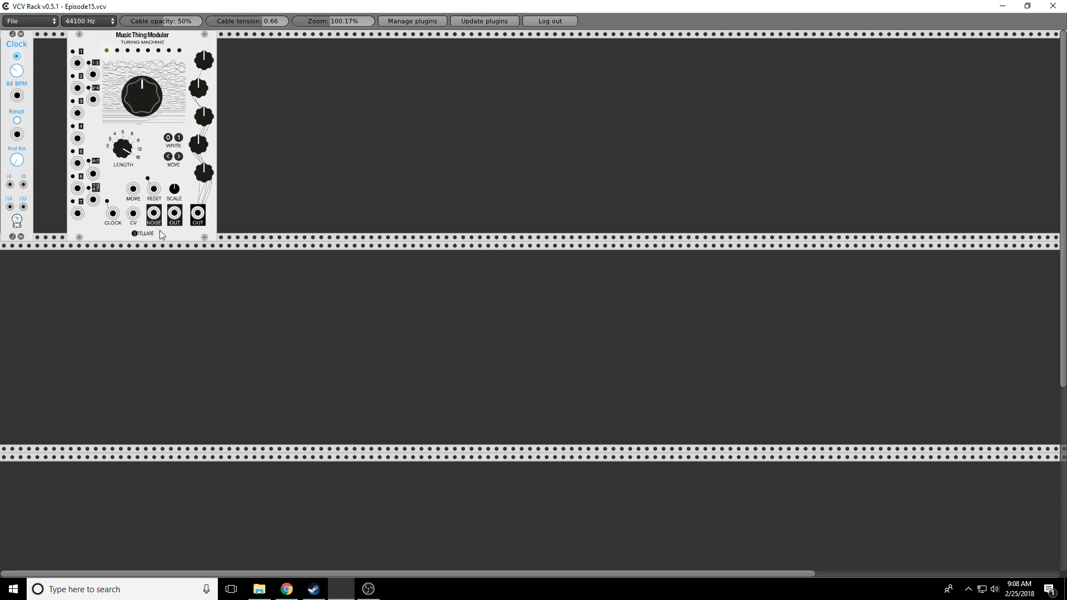
{"action": "left_click_drag", "start_coordinate": [156, 46], "coordinate": [239, 46]}
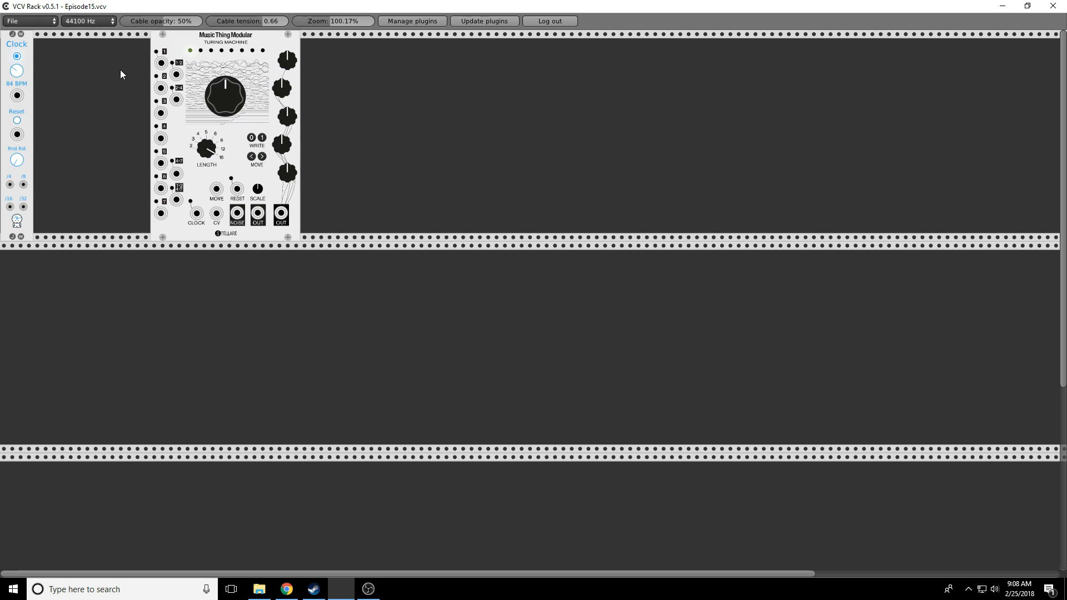
Step: Add an Autodafe Clock Divider, delete it, and shift the Turing Machine back left
{"action": "right_click", "coordinate": [105, 72]}
{"action": "type", "text": "divider"}
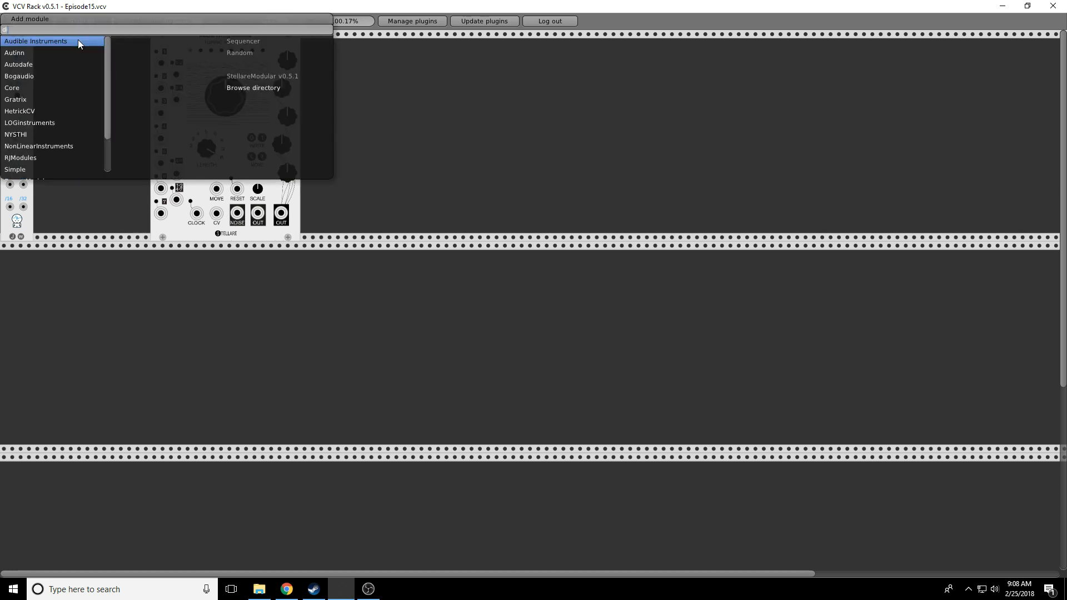
{"action": "mouse_move", "coordinate": [82, 44]}
{"action": "left_click", "coordinate": [130, 42]}
{"action": "left_click_drag", "start_coordinate": [113, 48], "coordinate": [99, 248]}
{"action": "right_click", "coordinate": [99, 248]}
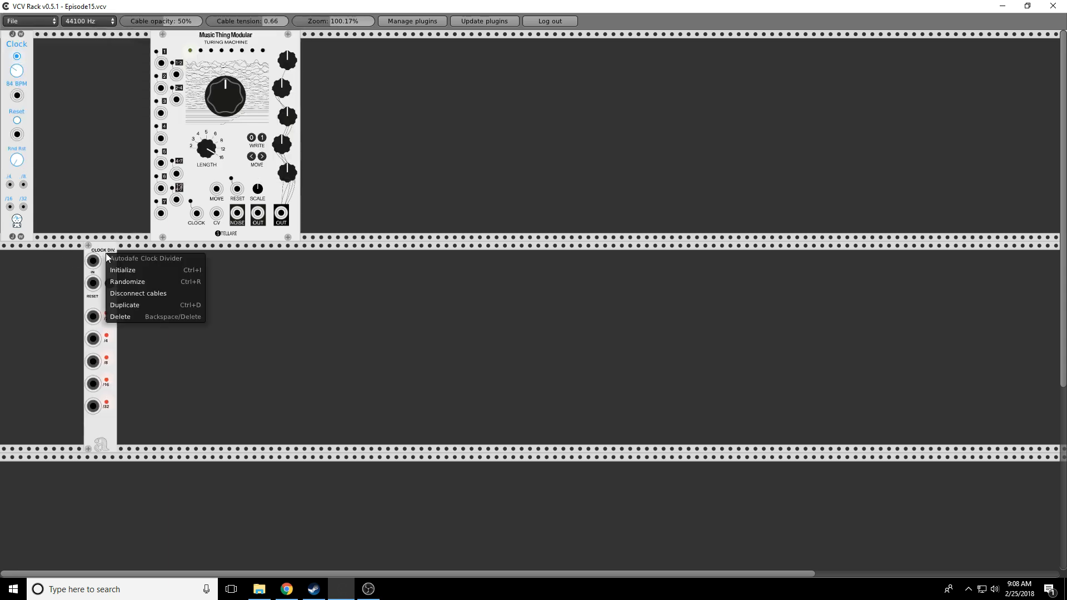
{"action": "left_click", "coordinate": [133, 315]}
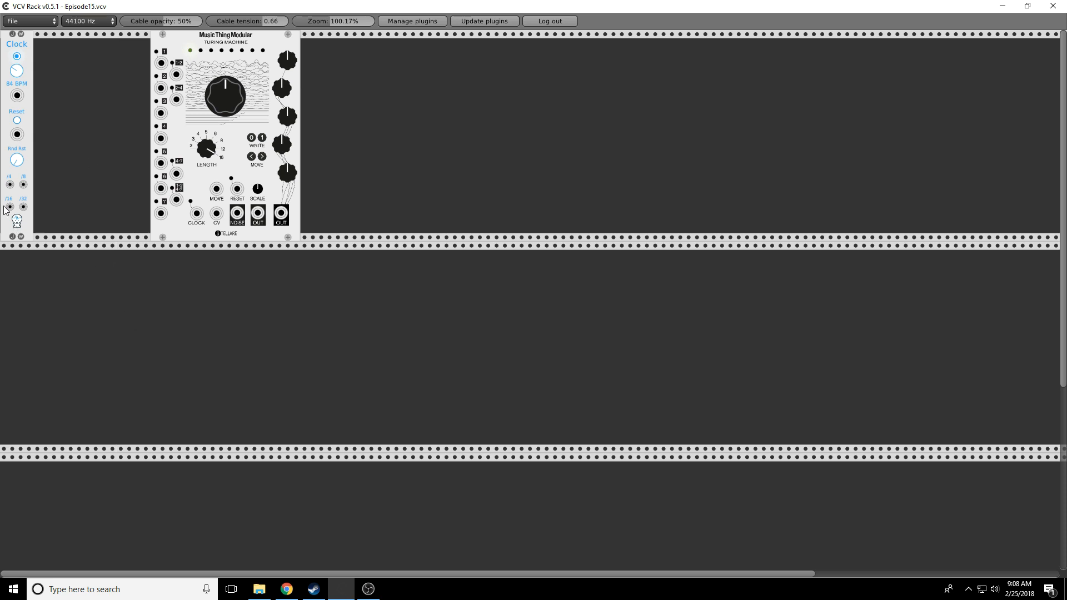
{"action": "left_click_drag", "start_coordinate": [183, 50], "coordinate": [66, 51]}
Step: Add the ML modules Quantum quantizer beside the Turing Machine
{"action": "right_click", "coordinate": [247, 101]}
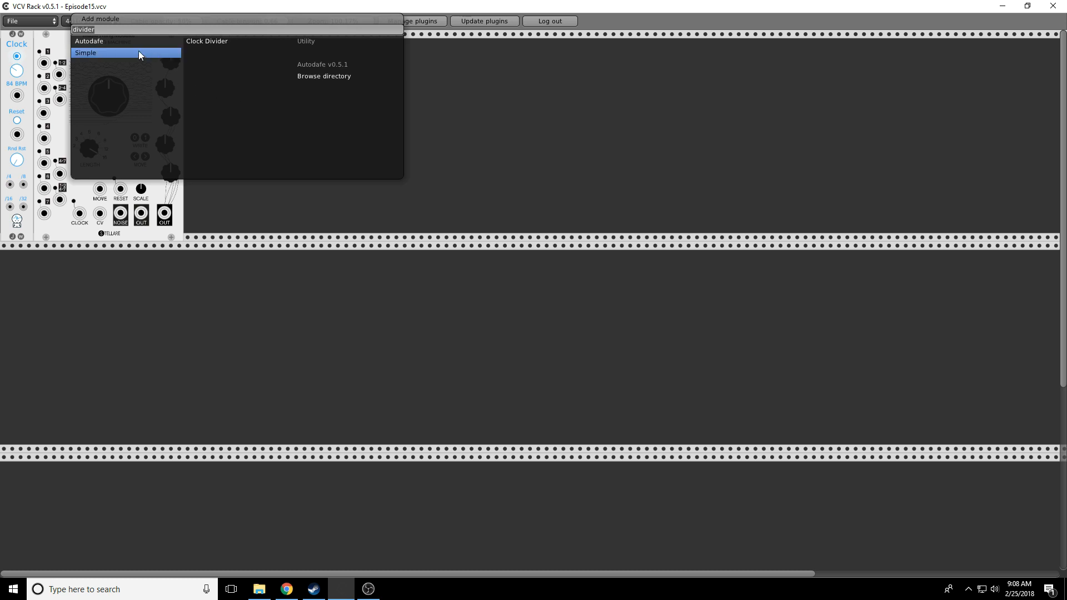
{"action": "type", "text": "quanti"}
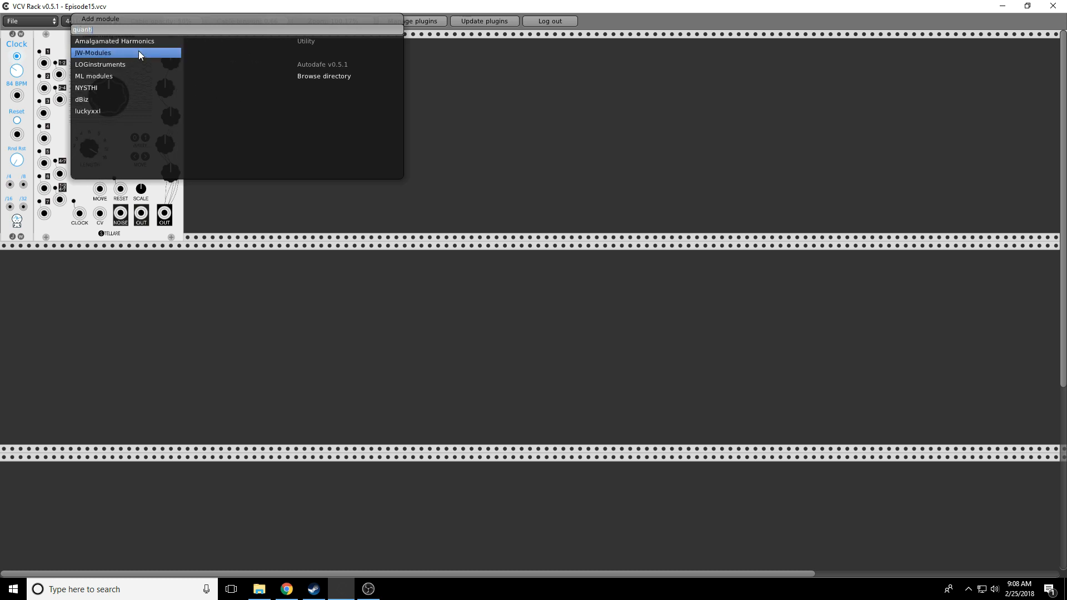
{"action": "left_click", "coordinate": [95, 76]}
{"action": "left_click", "coordinate": [209, 55]}
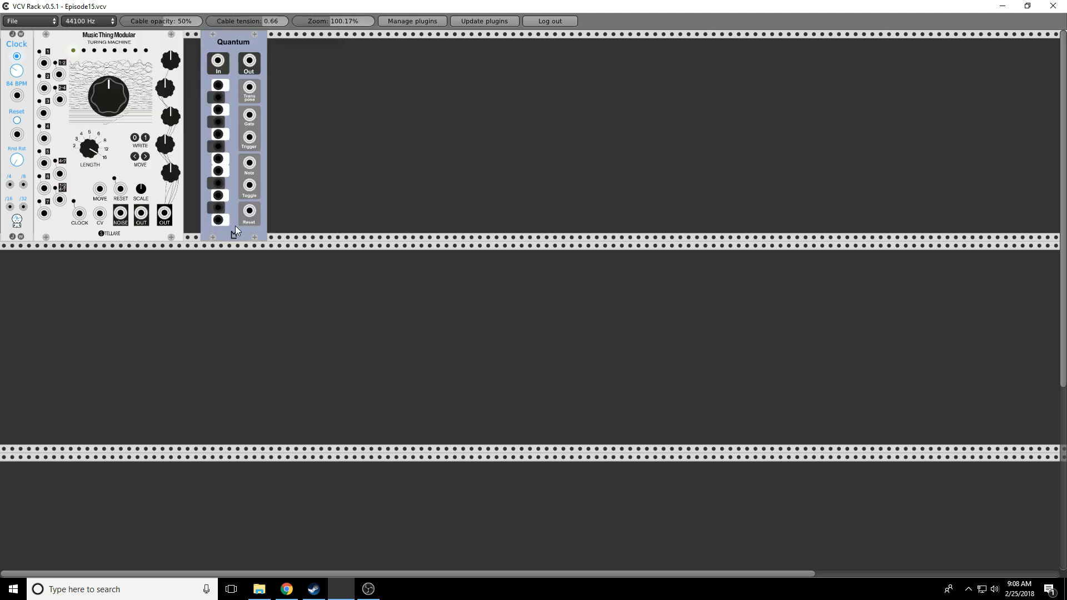
Step: Enable five notes in Quantum's scale
{"action": "left_click", "coordinate": [219, 221]}
{"action": "left_click", "coordinate": [219, 186]}
{"action": "left_click", "coordinate": [218, 134]}
{"action": "left_click", "coordinate": [217, 99]}
{"action": "left_click", "coordinate": [219, 160]}
Step: Place a Befaco Dual Atenuverter before Quantum, cabling its lower output to Quantum's input
{"action": "left_click_drag", "start_coordinate": [242, 42], "coordinate": [307, 44]}
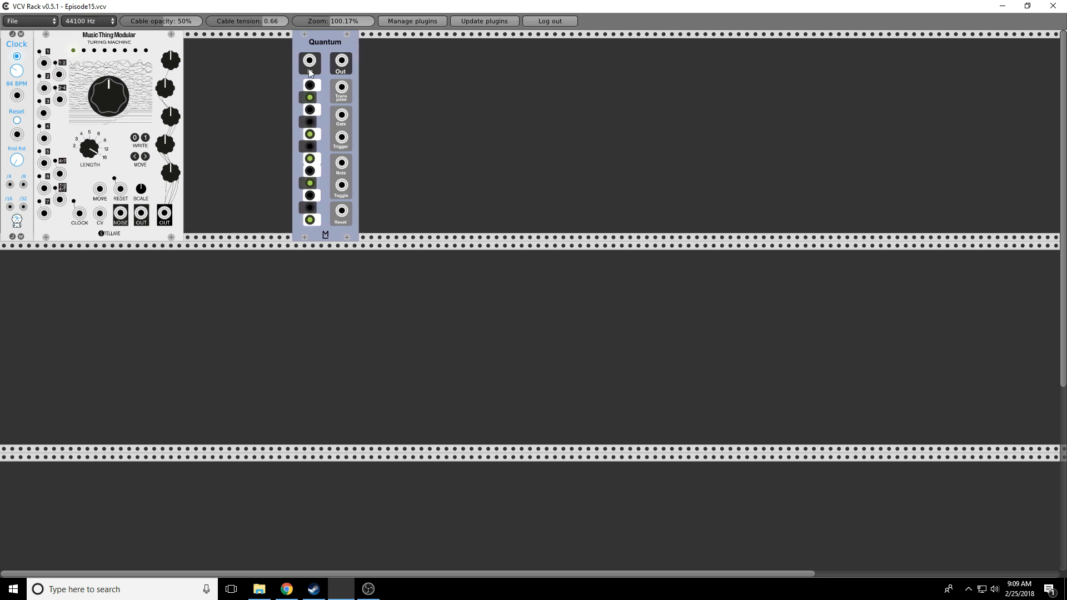
{"action": "right_click", "coordinate": [235, 128]}
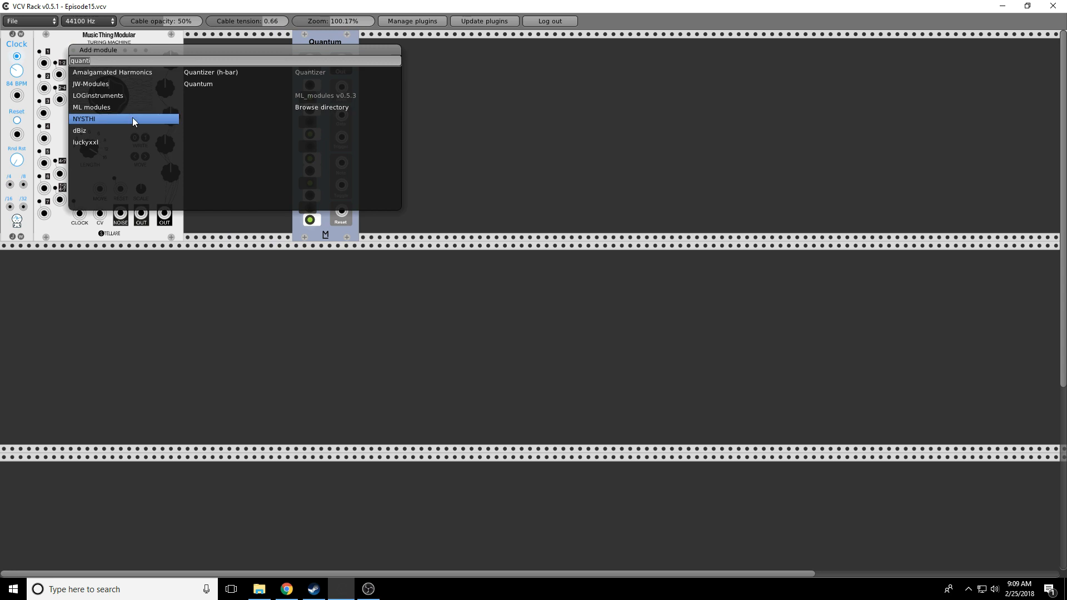
{"action": "key", "text": "BackSpace"}
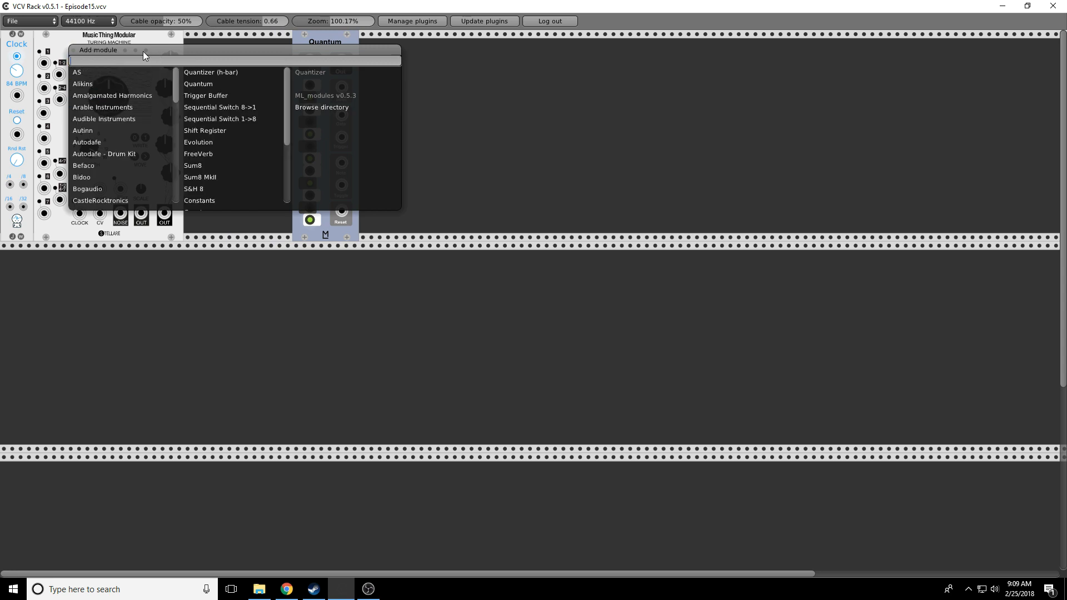
{"action": "left_click", "coordinate": [99, 165]}
{"action": "left_click", "coordinate": [208, 154]}
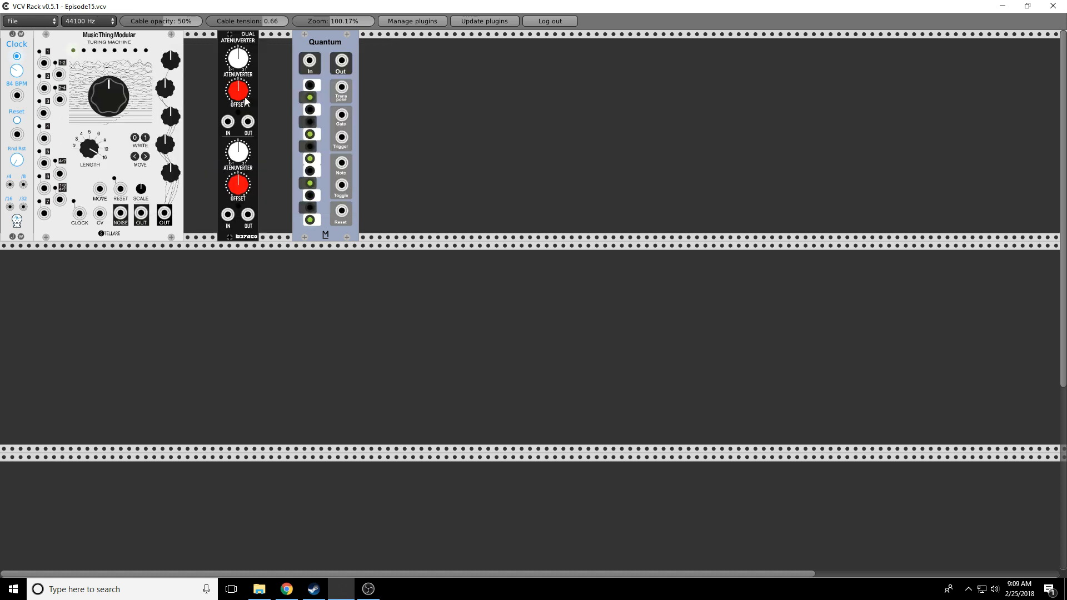
{"action": "left_click_drag", "start_coordinate": [249, 53], "coordinate": [213, 54]}
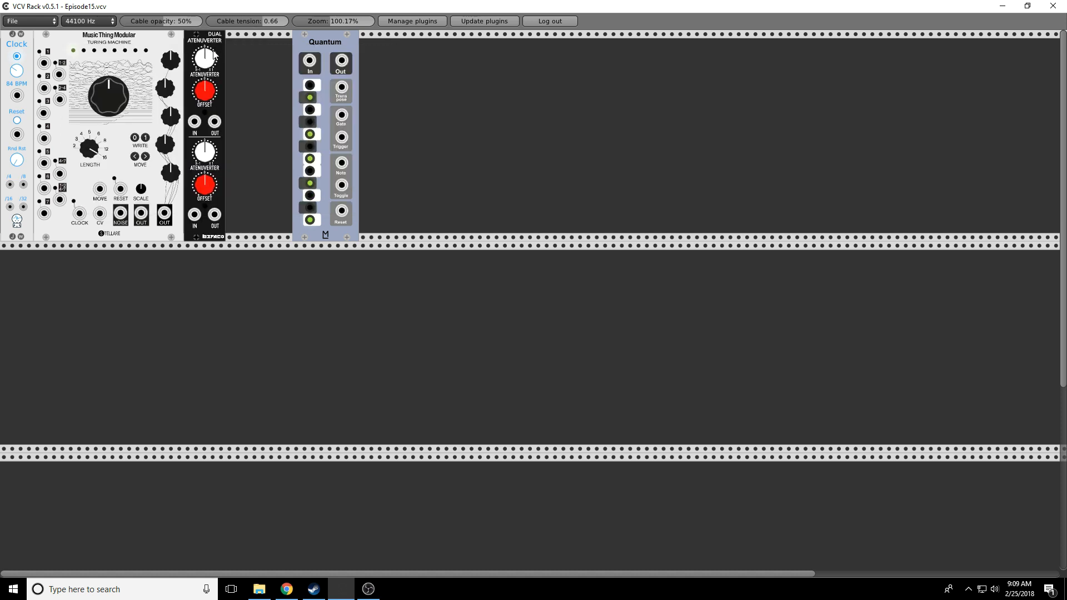
{"action": "left_click_drag", "start_coordinate": [339, 53], "coordinate": [282, 59]}
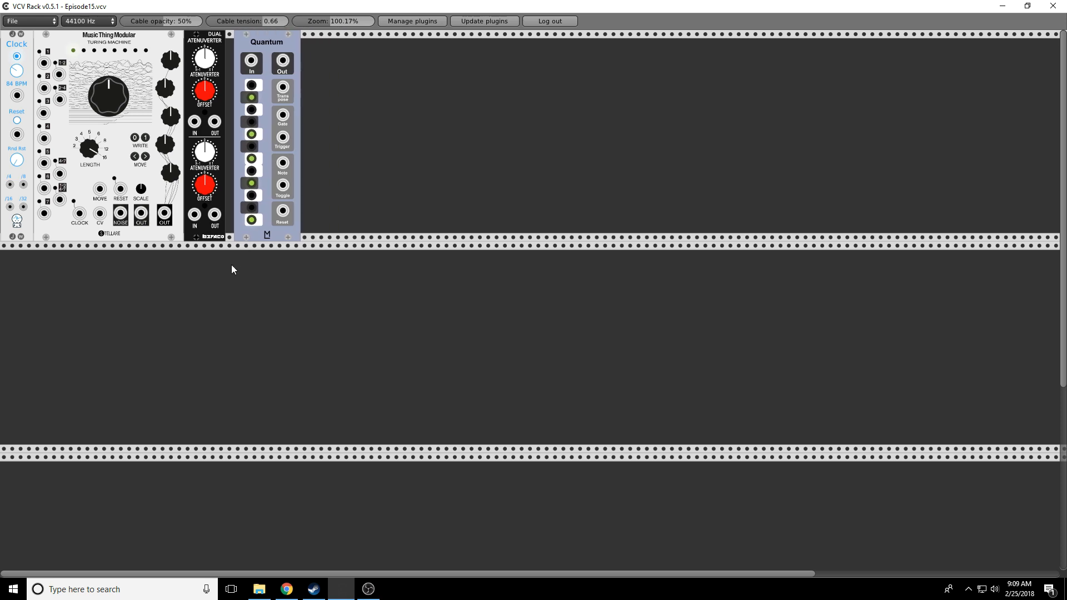
{"action": "left_click_drag", "start_coordinate": [214, 215], "coordinate": [251, 60]}
{"action": "left_click_drag", "start_coordinate": [141, 214], "coordinate": [196, 218]}
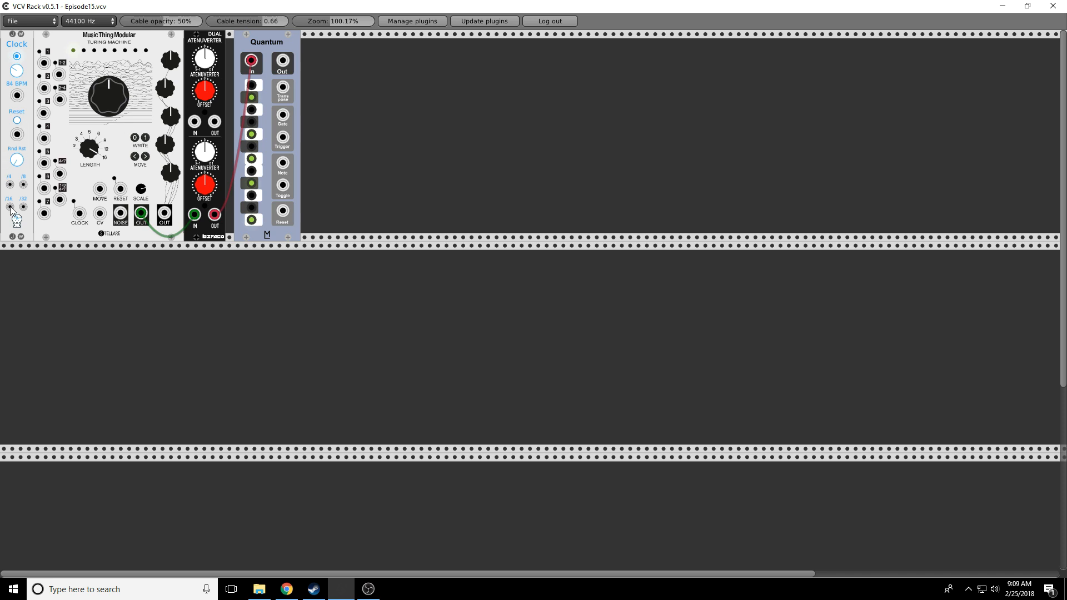
{"action": "left_click_drag", "start_coordinate": [9, 207], "coordinate": [80, 221]}
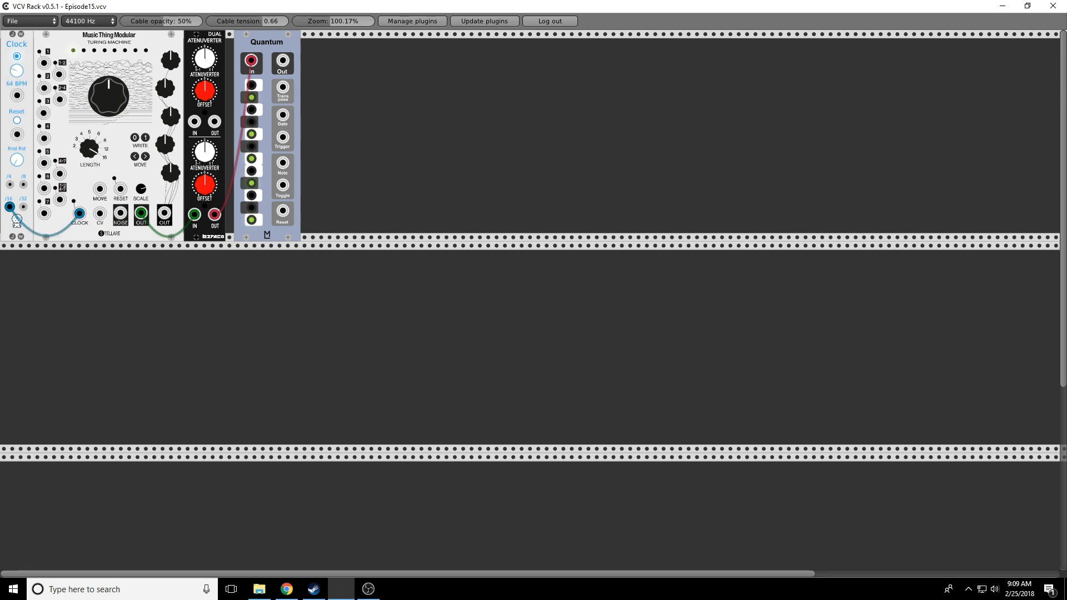
{"action": "left_click_drag", "start_coordinate": [16, 70], "coordinate": [17, 72]}
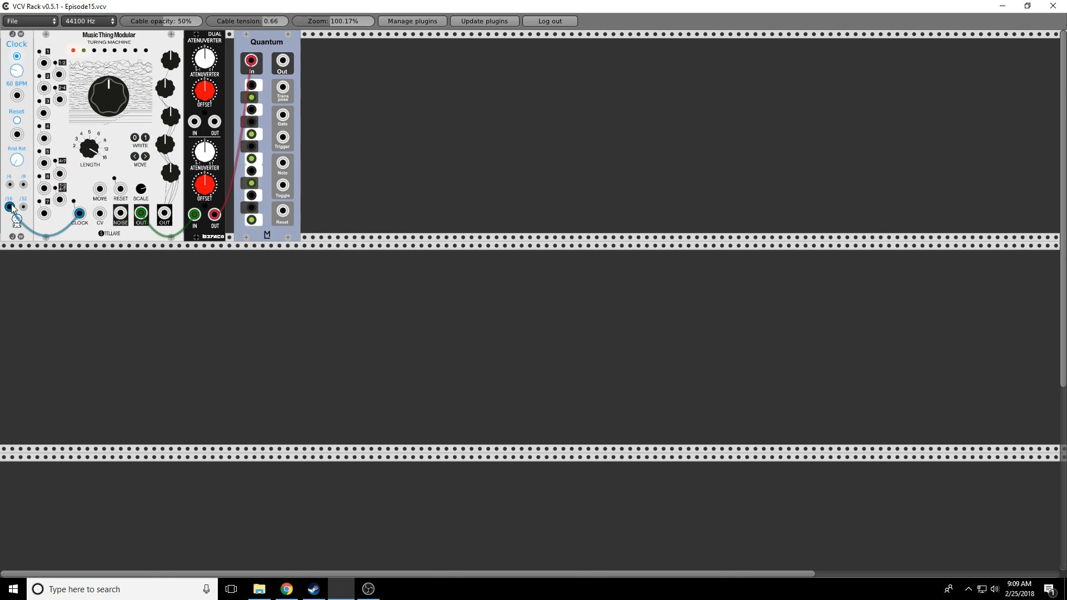
{"action": "left_click_drag", "start_coordinate": [9, 212], "coordinate": [13, 211]}
{"action": "right_click", "coordinate": [373, 102]}
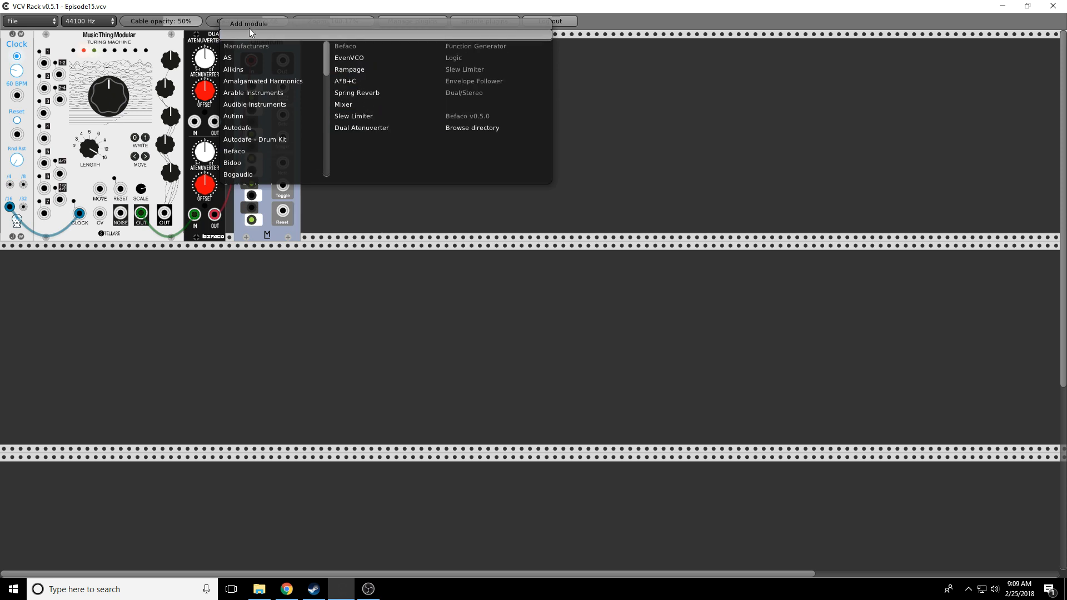
Step: Add a Befaco EvenVCO after Quantum, pitch its V/OCT from Quantum's output, and lower its octave
{"action": "left_click", "coordinate": [352, 58]}
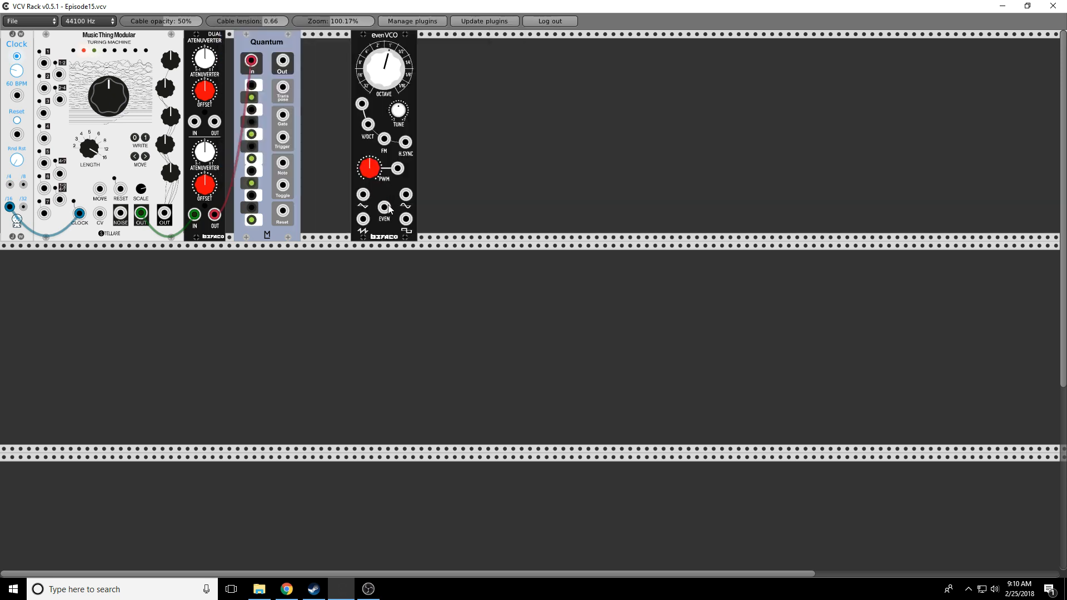
{"action": "left_click_drag", "start_coordinate": [385, 208], "coordinate": [362, 177]}
{"action": "left_click_drag", "start_coordinate": [368, 125], "coordinate": [282, 62]}
{"action": "left_click_drag", "start_coordinate": [364, 35], "coordinate": [315, 36]}
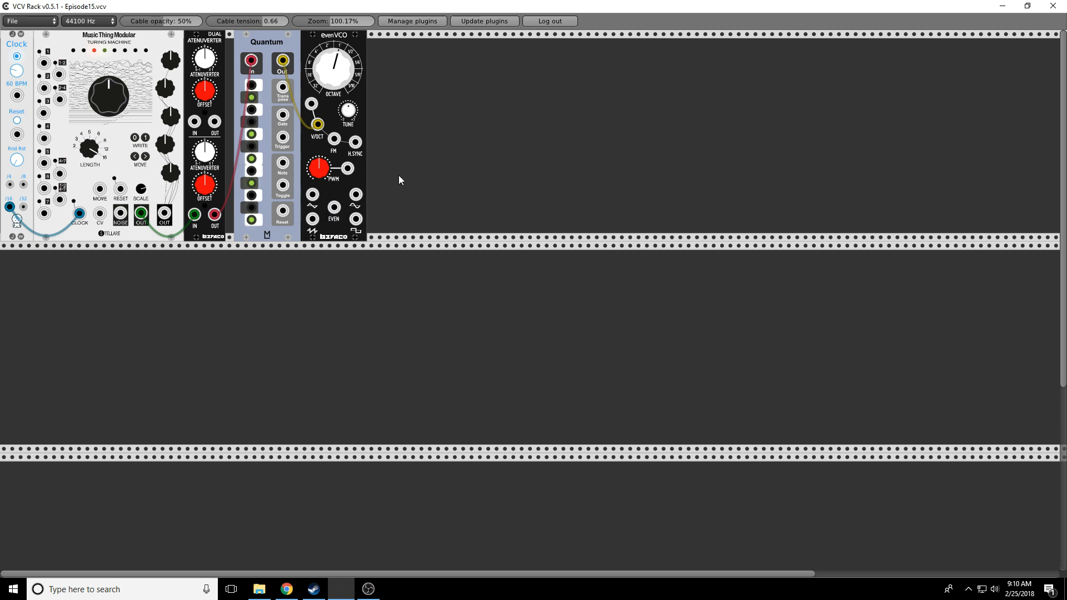
{"action": "left_click_drag", "start_coordinate": [331, 67], "coordinate": [330, 95]}
Step: Add a Vult Lateralus filter after the EvenVCO and feed it the oscillator's EVEN output
{"action": "right_click", "coordinate": [425, 95]}
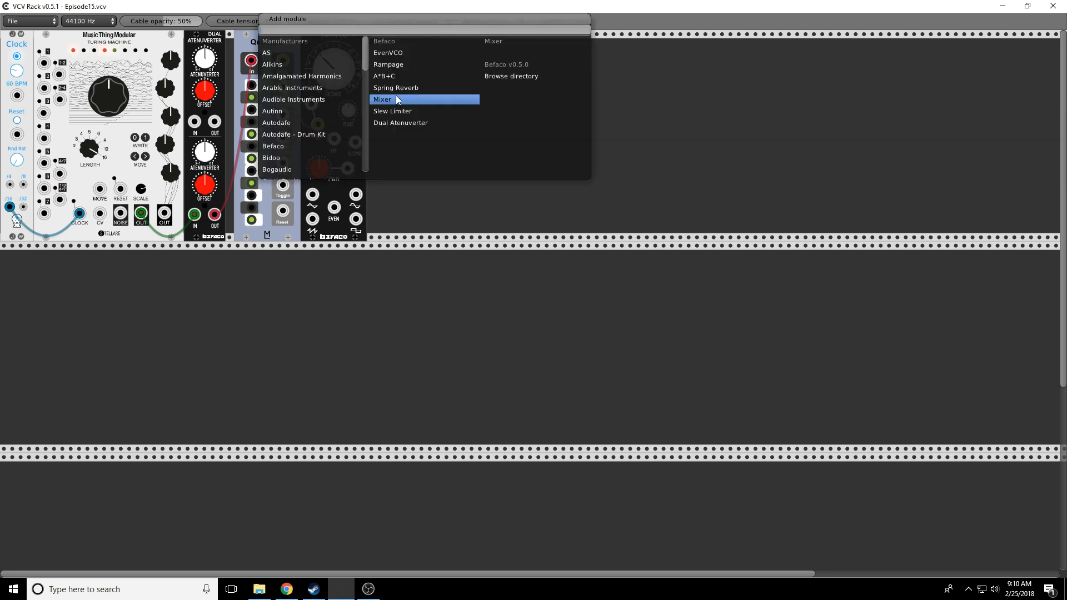
{"action": "scroll", "coordinate": [363, 75], "scroll_direction": "down", "scroll_amount": 10}
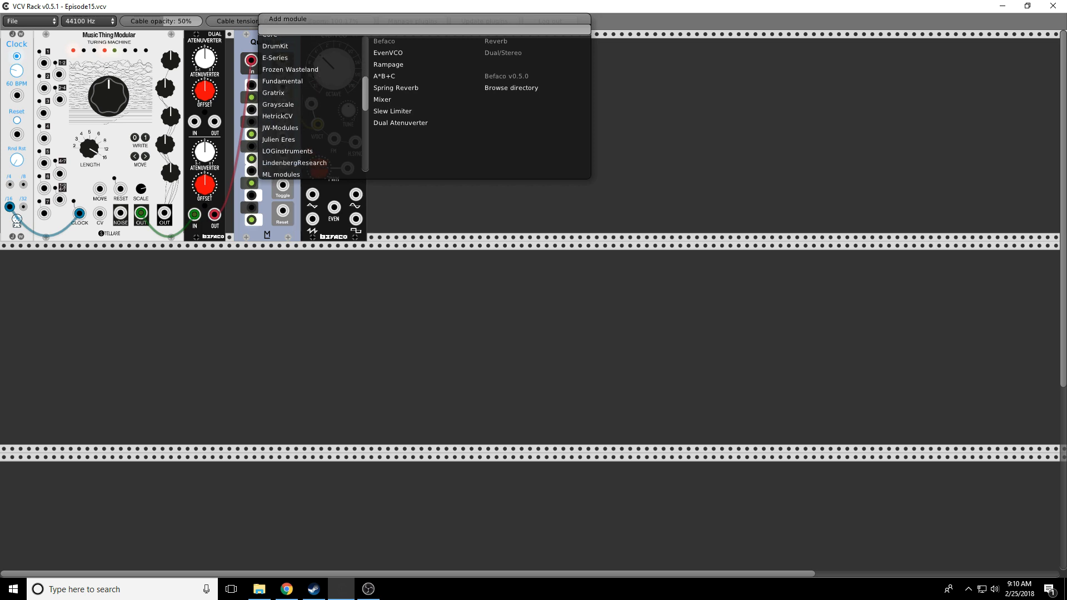
{"action": "scroll", "coordinate": [297, 106], "scroll_direction": "down", "scroll_amount": 2}
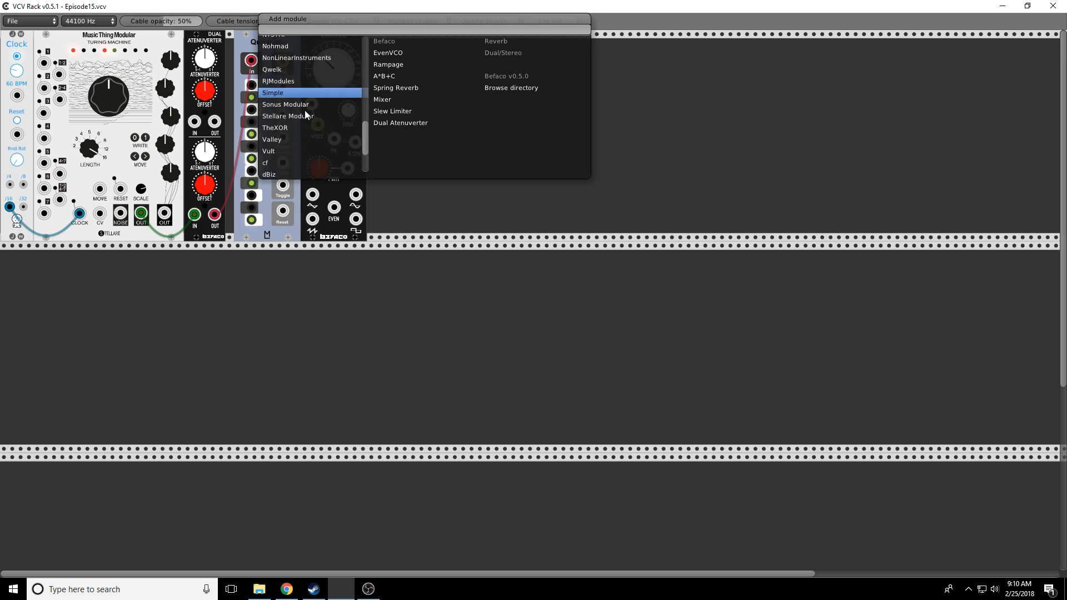
{"action": "left_click", "coordinate": [275, 151]}
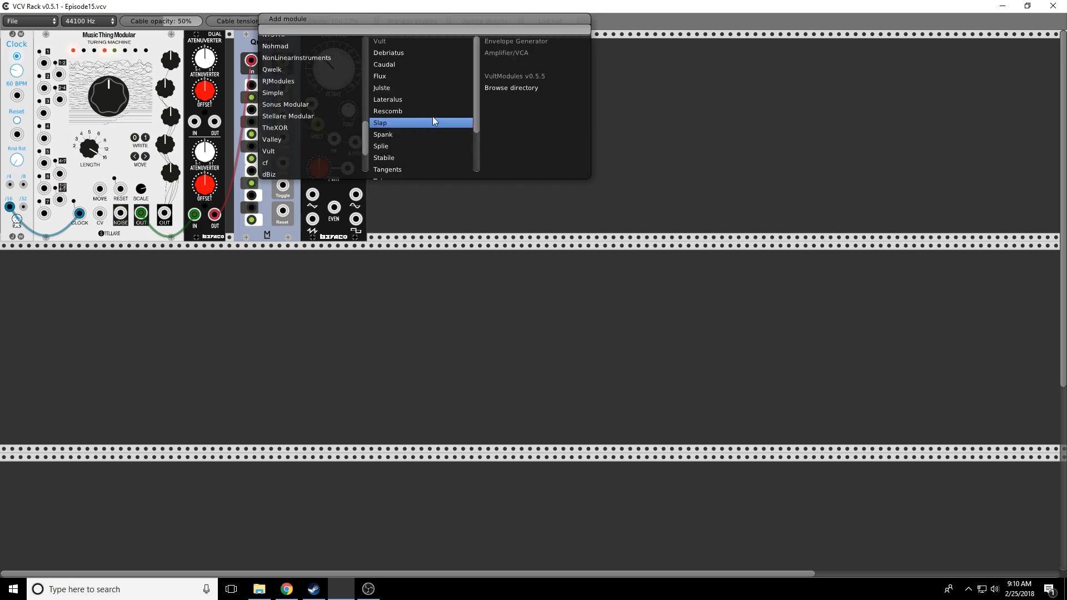
{"action": "left_click", "coordinate": [396, 101]}
{"action": "left_click_drag", "start_coordinate": [426, 41], "coordinate": [410, 42]}
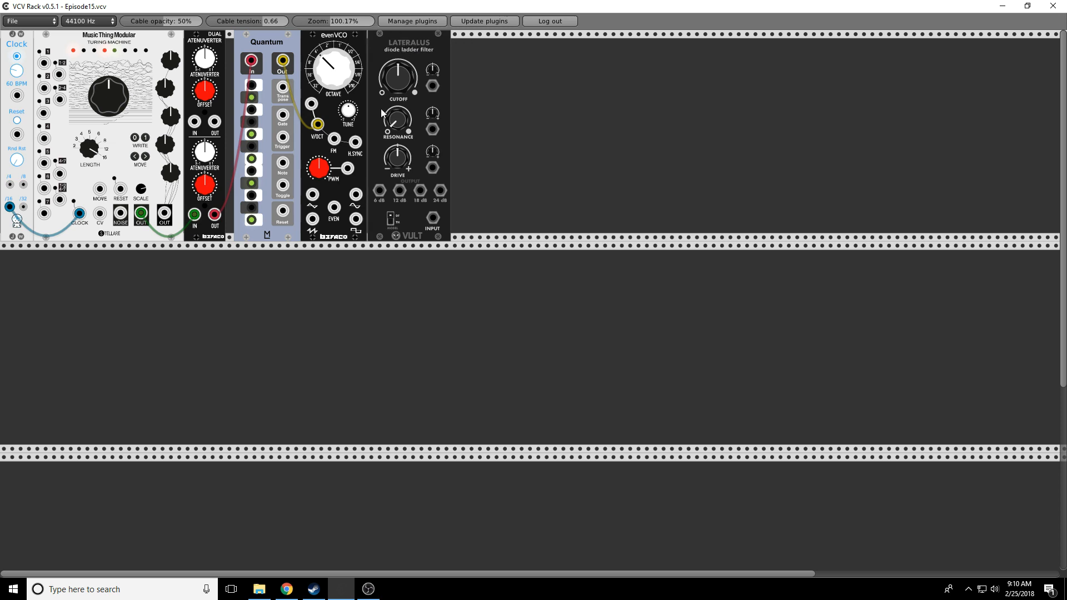
{"action": "left_click_drag", "start_coordinate": [333, 209], "coordinate": [433, 218]}
Step: Add a VCA and Befaco Rampage, patching Rampage OUT A to VCA EXP and the filter's 24 dB output to VCA IN
{"action": "right_click", "coordinate": [567, 76]}
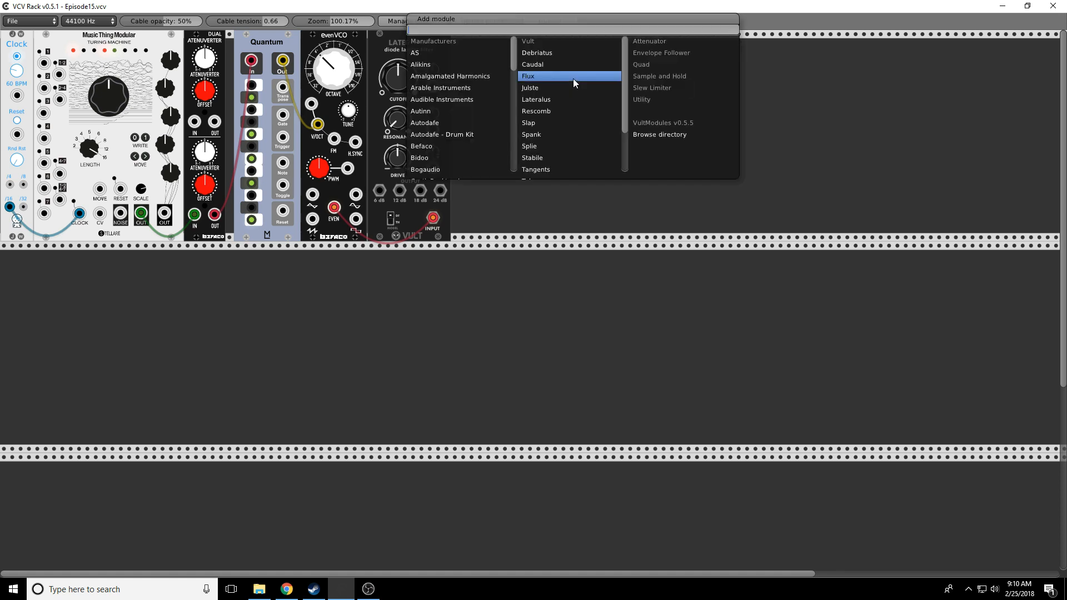
{"action": "scroll", "coordinate": [472, 165], "scroll_direction": "down", "scroll_amount": 3}
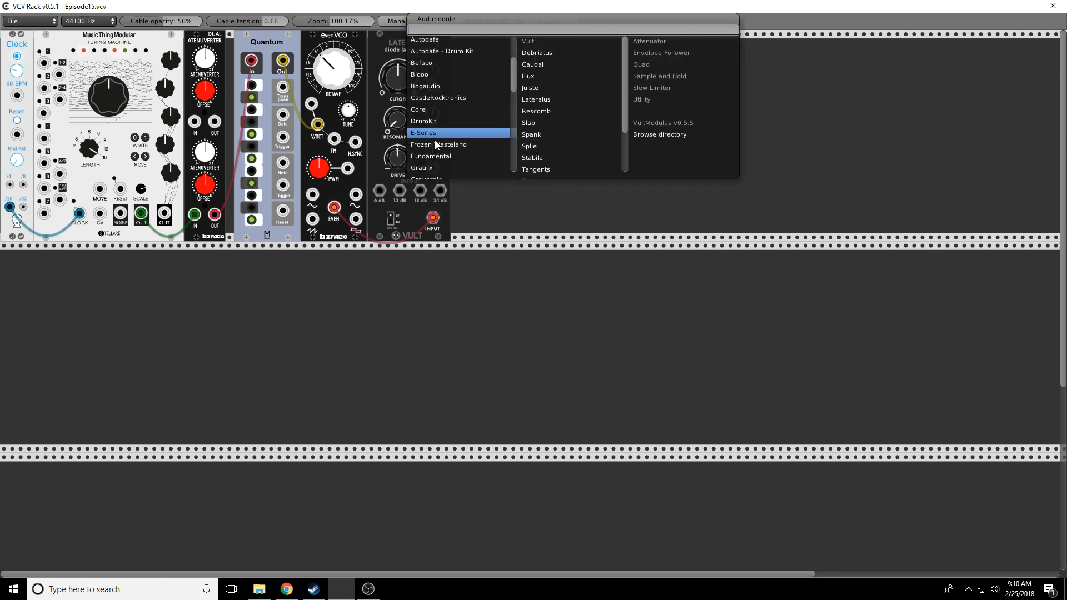
{"action": "mouse_move", "coordinate": [484, 150]}
{"action": "left_click", "coordinate": [528, 87]}
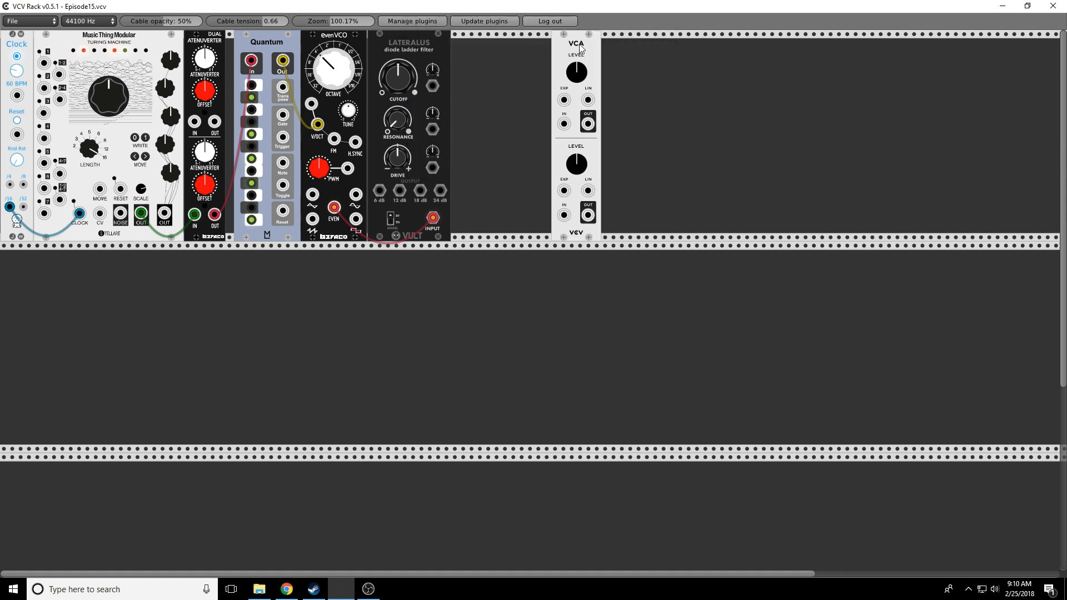
{"action": "left_click_drag", "start_coordinate": [578, 48], "coordinate": [680, 45]}
{"action": "right_click", "coordinate": [555, 83]}
{"action": "mouse_move", "coordinate": [425, 146]}
{"action": "left_click", "coordinate": [519, 66]}
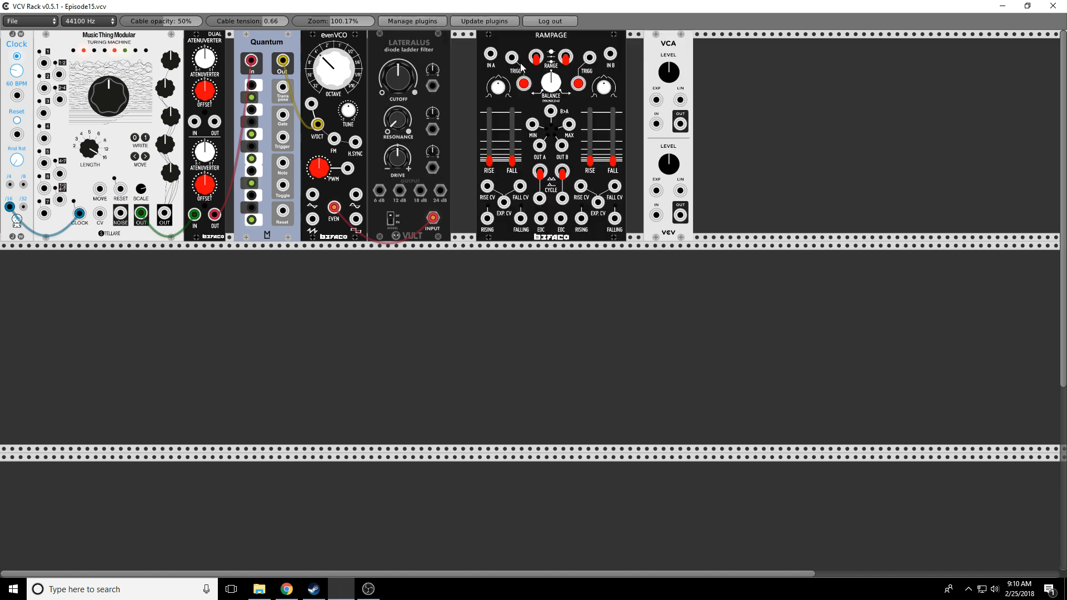
{"action": "left_click_drag", "start_coordinate": [537, 49], "coordinate": [512, 51]}
{"action": "left_click_drag", "start_coordinate": [669, 44], "coordinate": [627, 45]}
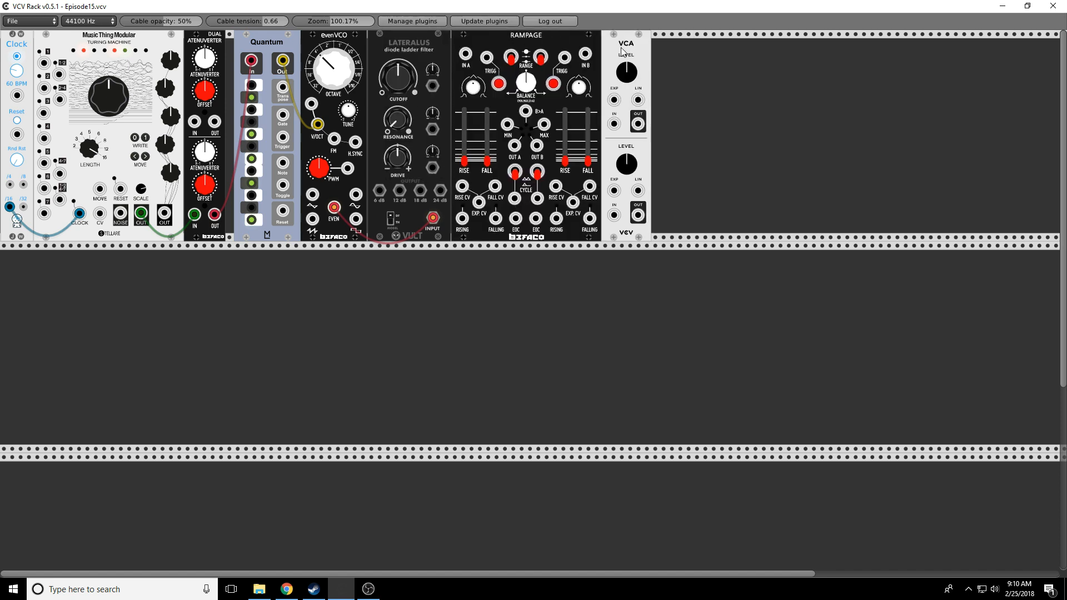
{"action": "left_click_drag", "start_coordinate": [516, 147], "coordinate": [614, 100]}
{"action": "left_click_drag", "start_coordinate": [440, 191], "coordinate": [614, 124]}
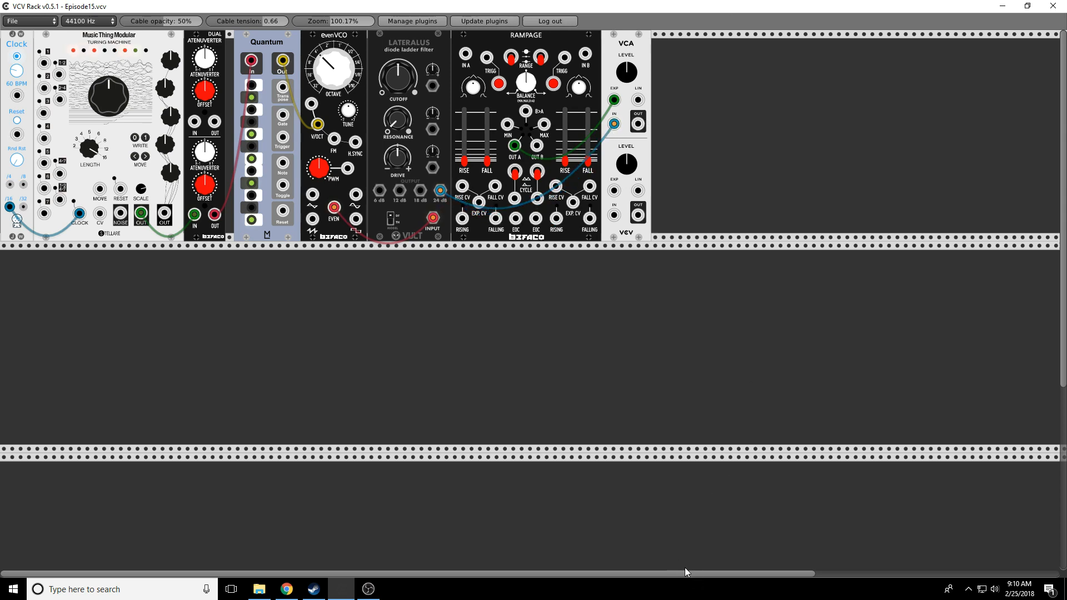
Step: Rearrange the modules, shifting the VCA and Rampage right to make room
{"action": "left_click_drag", "start_coordinate": [694, 575], "coordinate": [862, 573]}
{"action": "left_click_drag", "start_coordinate": [968, 35], "coordinate": [669, 81]}
{"action": "left_click_drag", "start_coordinate": [726, 574], "coordinate": [888, 574]}
{"action": "left_click_drag", "start_coordinate": [974, 37], "coordinate": [617, 108]}
{"action": "left_click_drag", "start_coordinate": [508, 575], "coordinate": [369, 575]}
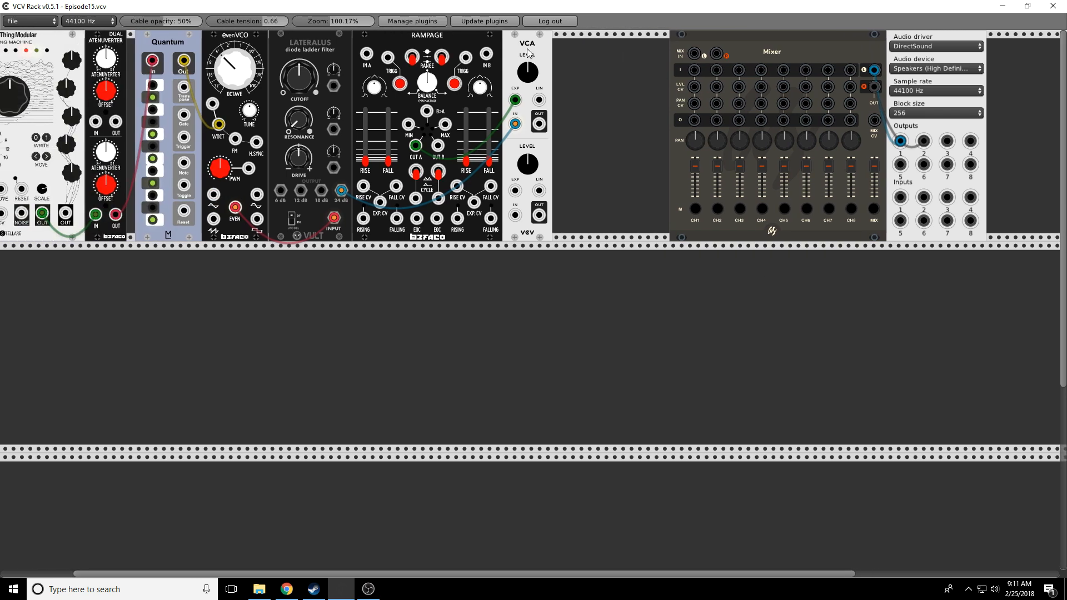
{"action": "left_click_drag", "start_coordinate": [531, 50], "coordinate": [570, 50]}
{"action": "left_click_drag", "start_coordinate": [461, 52], "coordinate": [501, 51]}
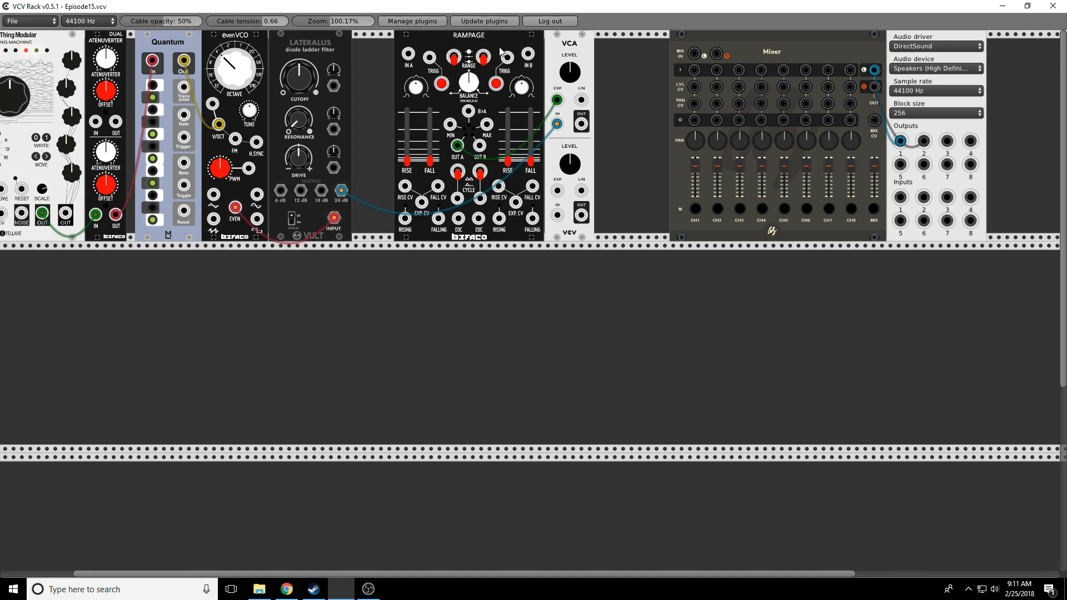
Step: Add an Autodafe Reverb fed from the VCA output and cable a Clock output to Rampage's trigger
{"action": "right_click", "coordinate": [632, 71]}
{"action": "mouse_move", "coordinate": [497, 127]}
{"action": "scroll", "coordinate": [638, 102], "scroll_direction": "down", "scroll_amount": 2}
{"action": "mouse_move", "coordinate": [623, 155]}
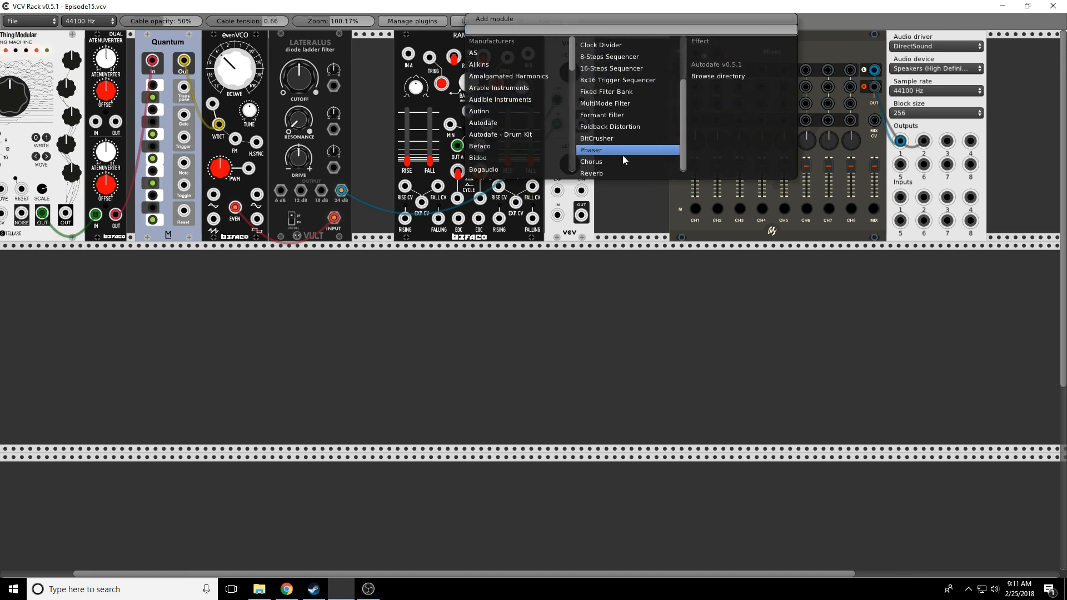
{"action": "left_click", "coordinate": [591, 174]}
{"action": "left_click_drag", "start_coordinate": [581, 123], "coordinate": [694, 69]}
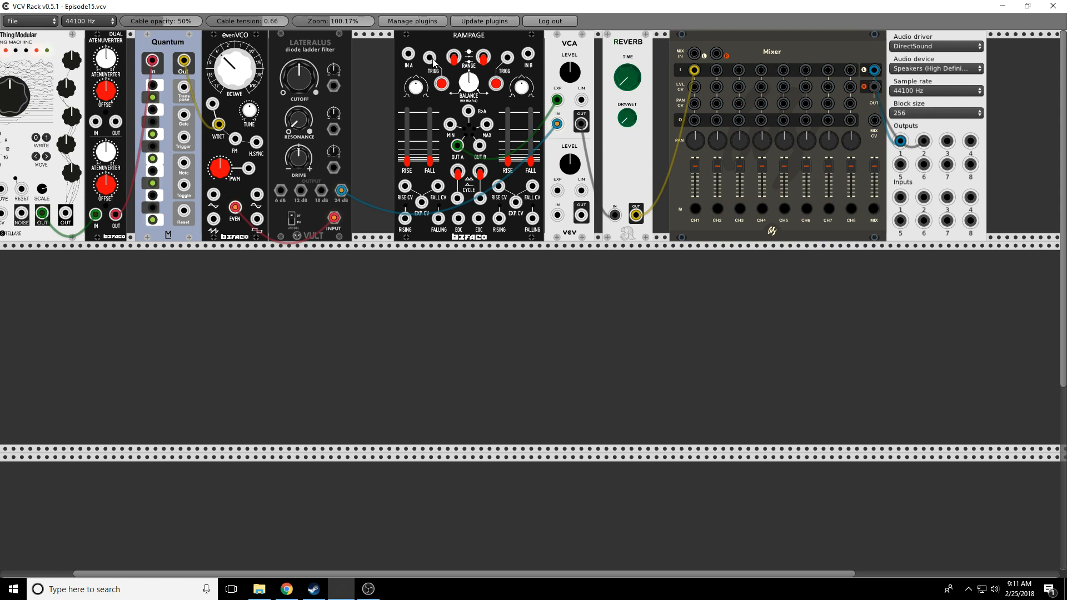
{"action": "left_click_drag", "start_coordinate": [431, 60], "coordinate": [11, 208]}
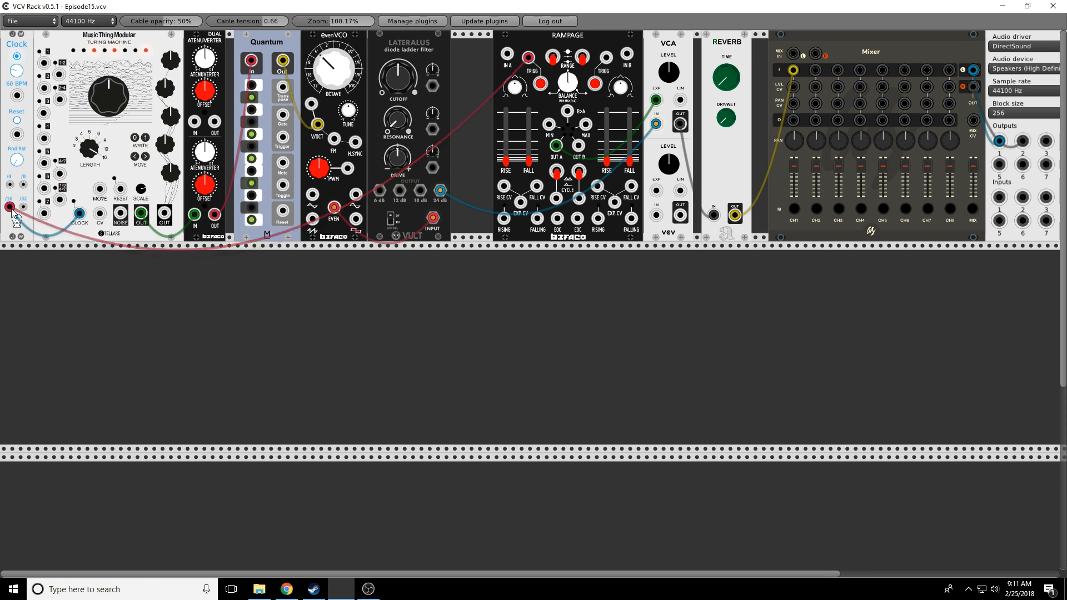
{"action": "left_click", "coordinate": [553, 61]}
{"action": "left_click_drag", "start_coordinate": [530, 140], "coordinate": [530, 126]}
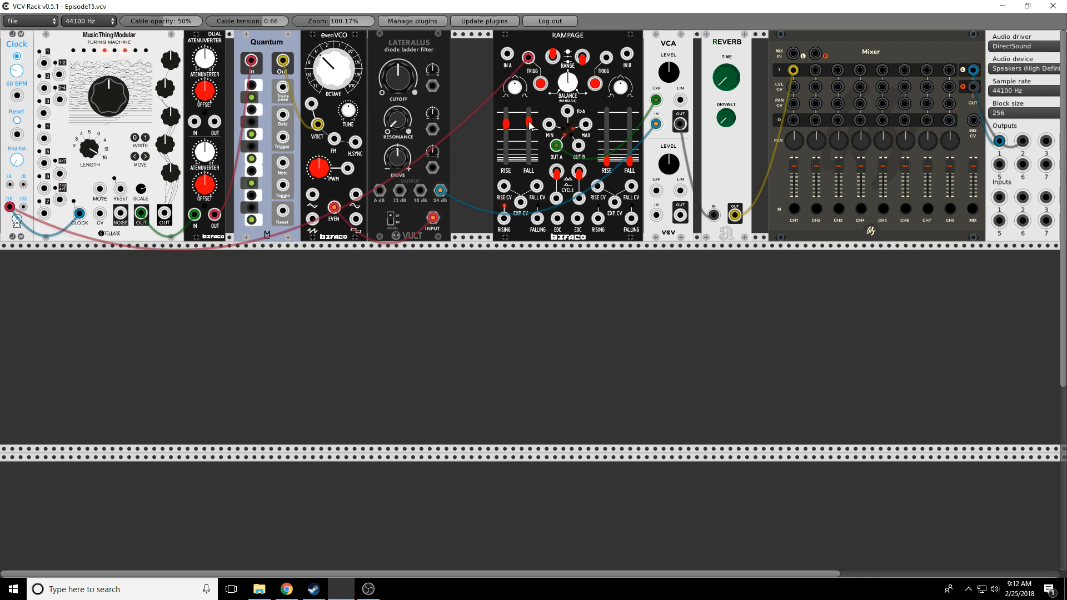
{"action": "left_click_drag", "start_coordinate": [430, 47], "coordinate": [471, 52]}
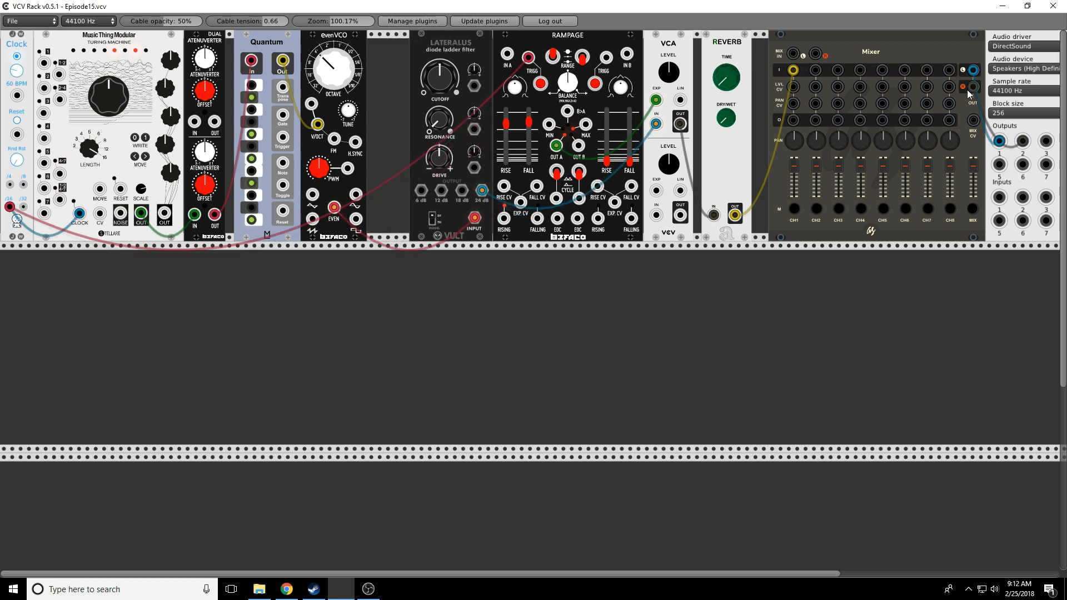
Step: Shift the Audio, Mixer and Reverb right, raising the reverb time and dry/wet to about half
{"action": "left_click_drag", "start_coordinate": [805, 575], "coordinate": [870, 575]}
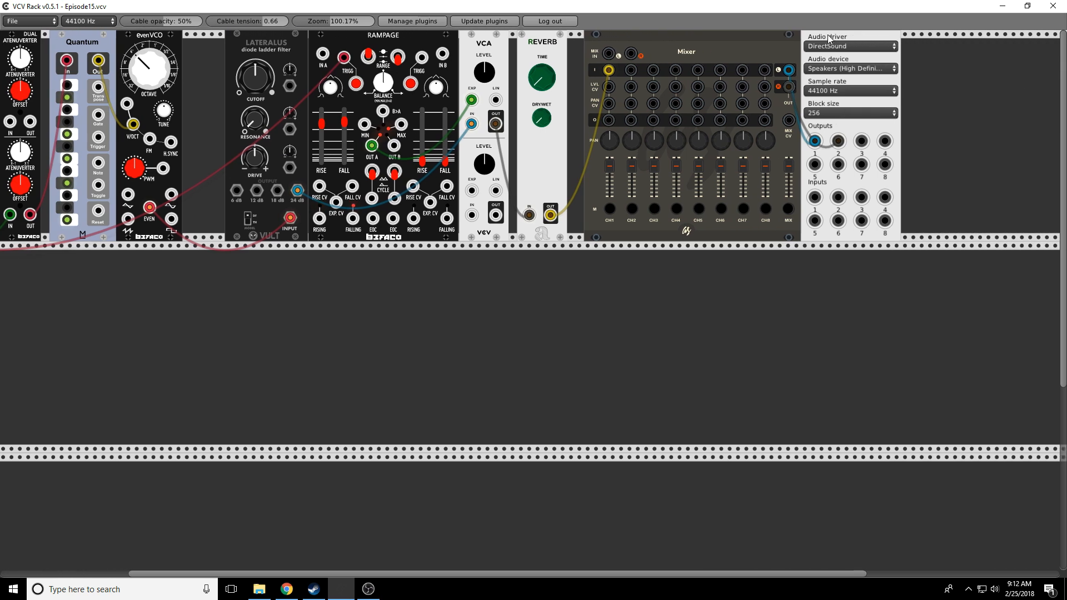
{"action": "left_click_drag", "start_coordinate": [829, 35], "coordinate": [895, 41]}
{"action": "left_click_drag", "start_coordinate": [749, 35], "coordinate": [817, 43]}
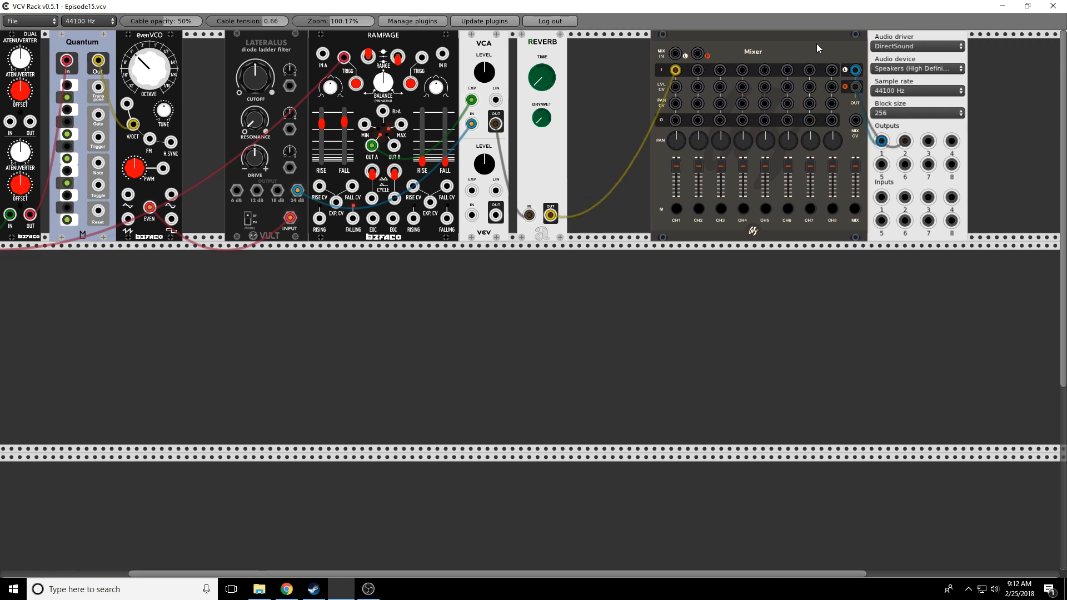
{"action": "left_click_drag", "start_coordinate": [556, 46], "coordinate": [626, 41]}
{"action": "left_click_drag", "start_coordinate": [625, 118], "coordinate": [626, 100]}
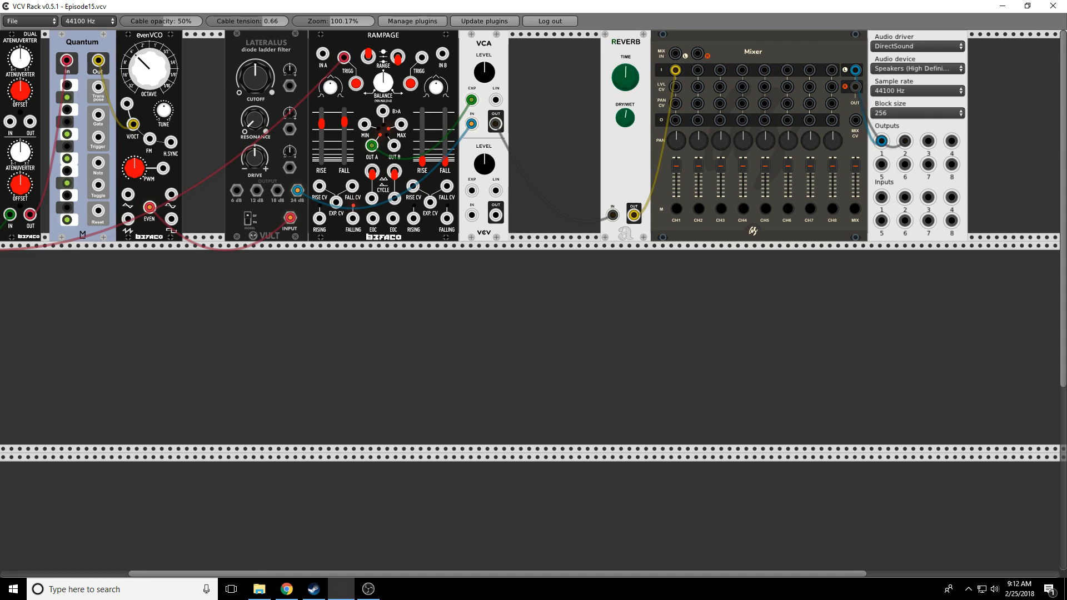
Step: Slide the VCA, Rampage and Lateralus right, leaving an empty gap after the EvenVCO
{"action": "left_click_drag", "start_coordinate": [467, 38], "coordinate": [550, 38]}
{"action": "left_click_drag", "start_coordinate": [420, 36], "coordinate": [487, 38]}
{"action": "left_click_drag", "start_coordinate": [257, 45], "coordinate": [322, 51]}
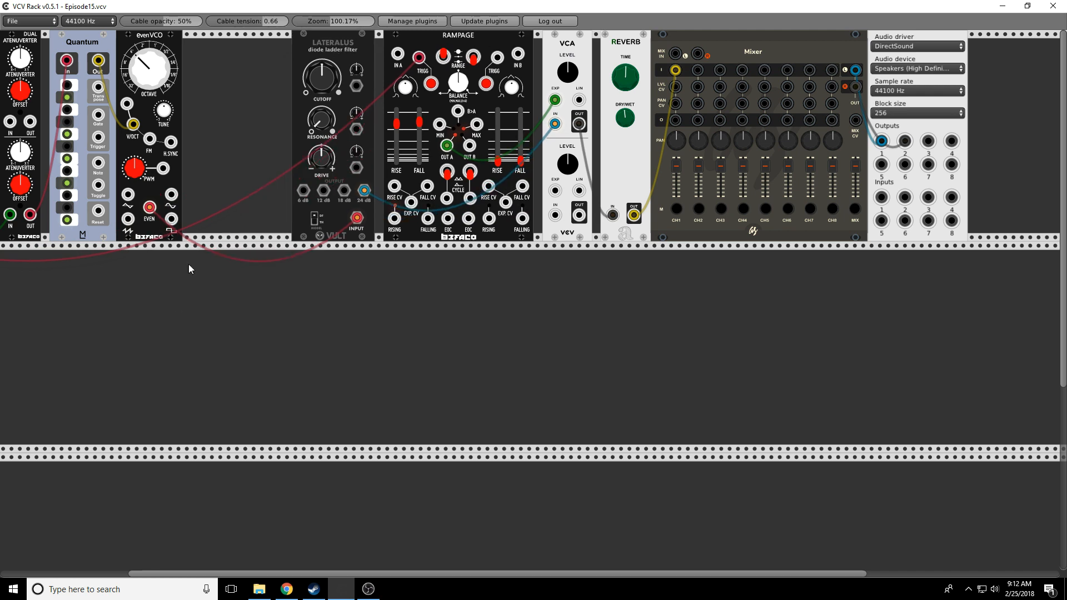
{"action": "left_click_drag", "start_coordinate": [578, 575], "coordinate": [534, 575]}
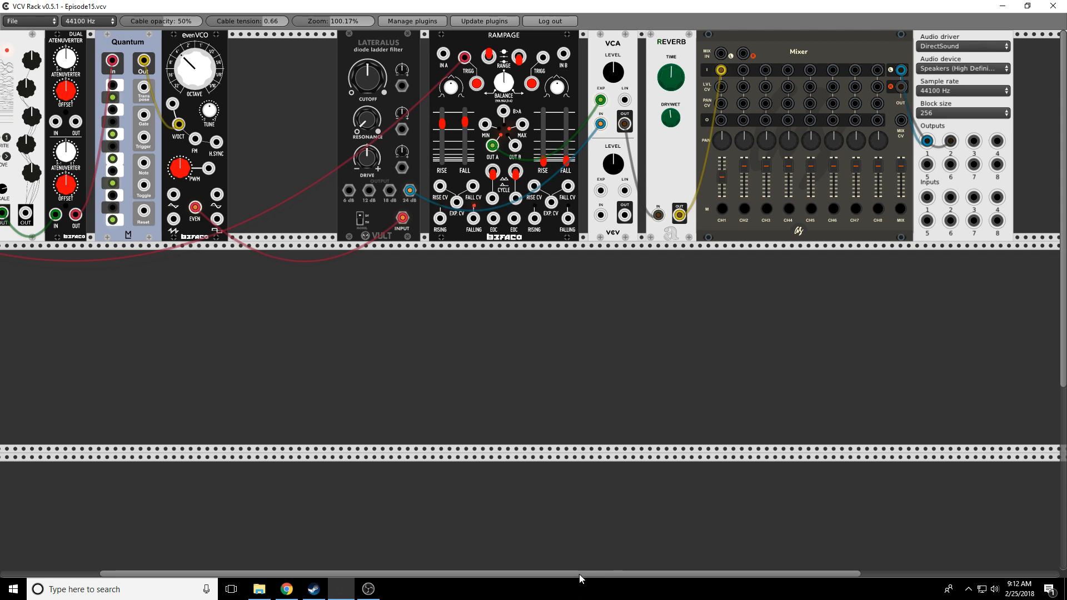
{"action": "left_click_drag", "start_coordinate": [580, 574], "coordinate": [511, 574]}
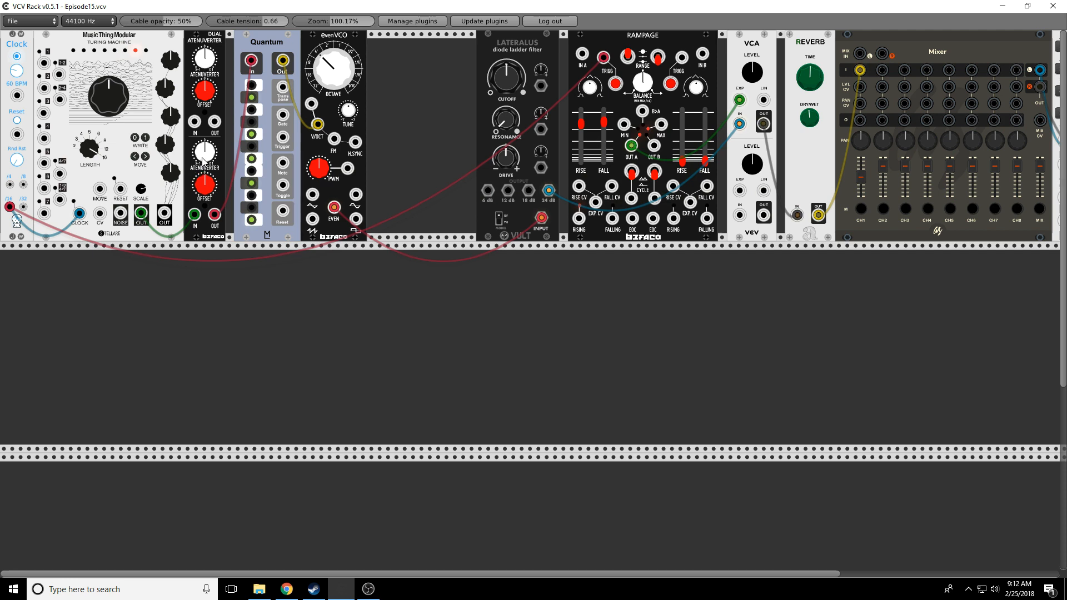
Step: Turn the Dual Atenuverter's lower knob slightly clockwise to a small positive amount
{"action": "left_click_drag", "start_coordinate": [204, 151], "coordinate": [204, 142]}
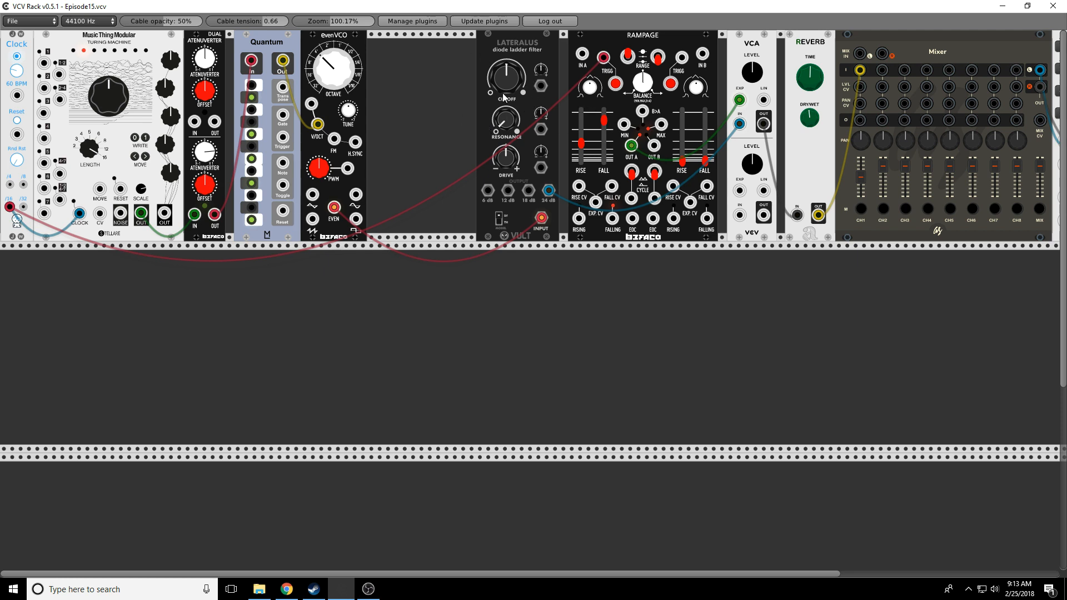
Step: Place a Fundamental LFO-2 beside the EvenVCO, deleting the trial VCO-2 and LFO-1
{"action": "right_click", "coordinate": [411, 125]}
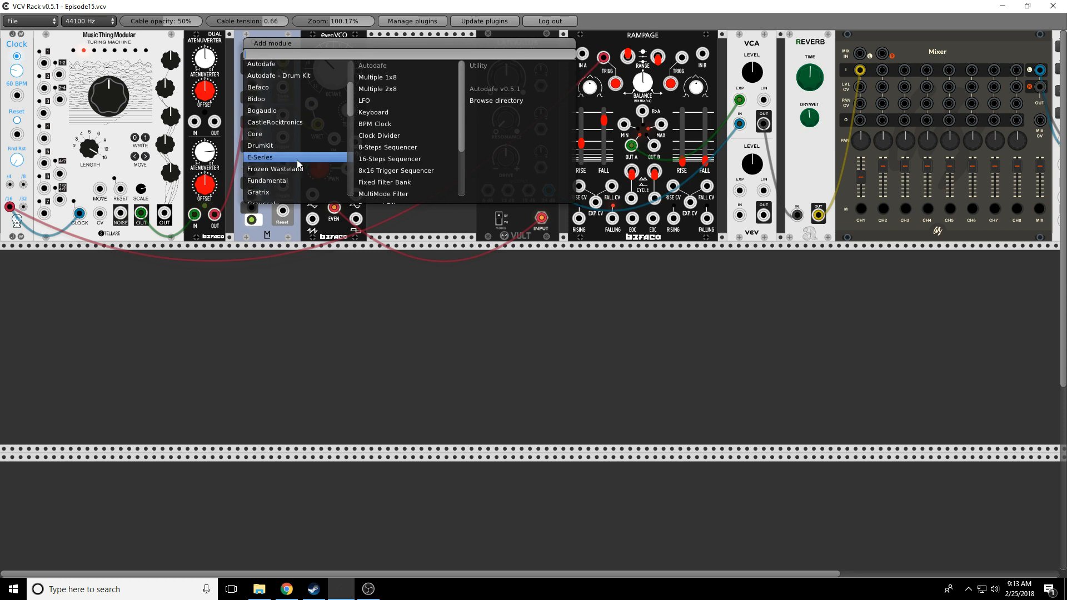
{"action": "scroll", "coordinate": [288, 162], "scroll_direction": "down", "scroll_amount": 1}
{"action": "left_click", "coordinate": [281, 155]}
{"action": "left_click", "coordinate": [376, 95]}
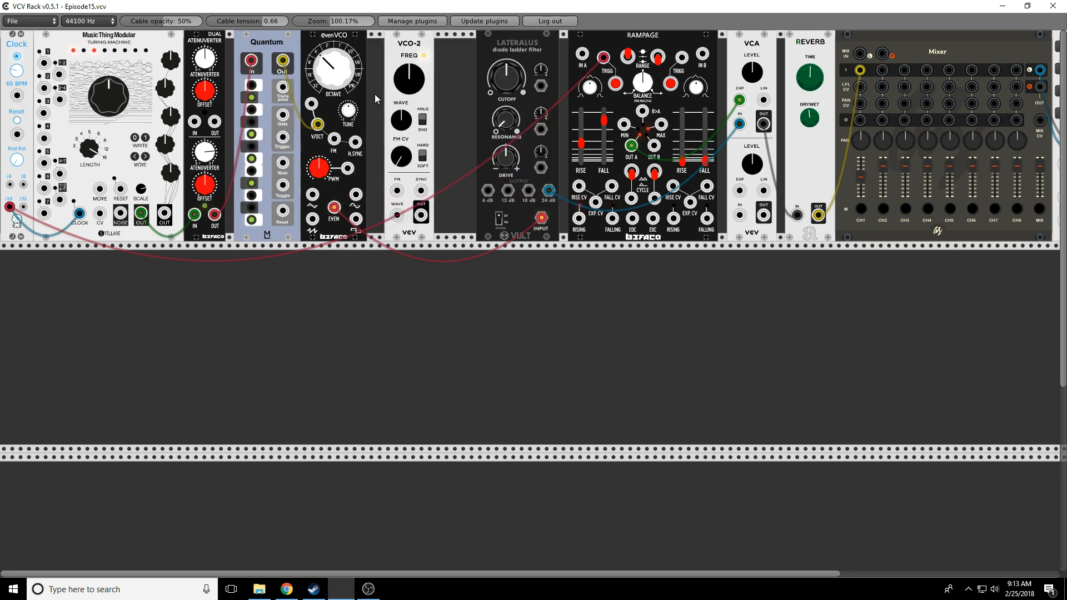
{"action": "right_click", "coordinate": [404, 58]}
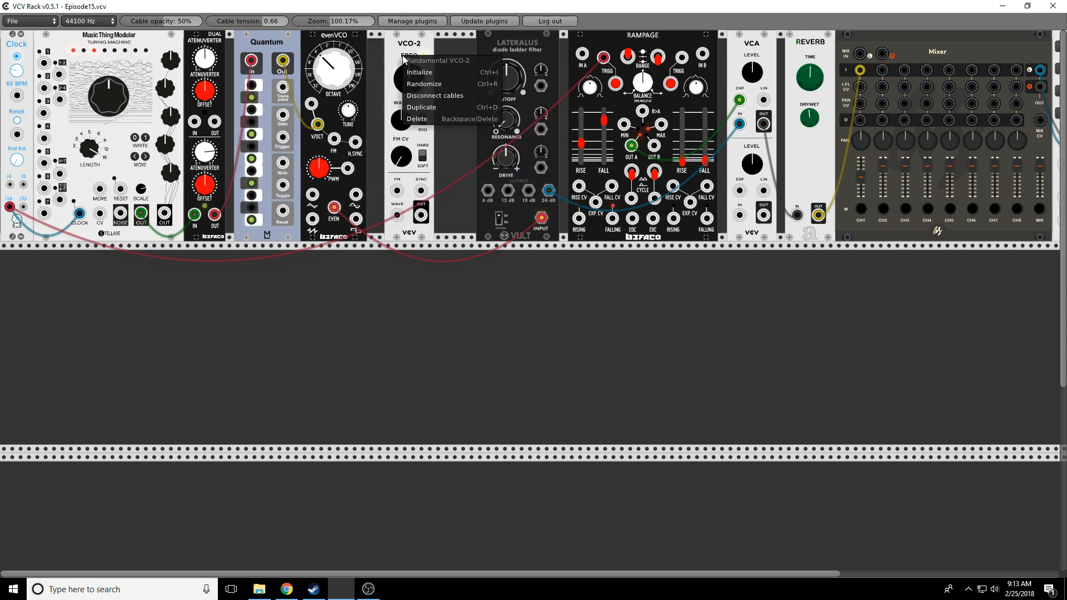
{"action": "left_click", "coordinate": [414, 119]}
{"action": "right_click", "coordinate": [411, 116]}
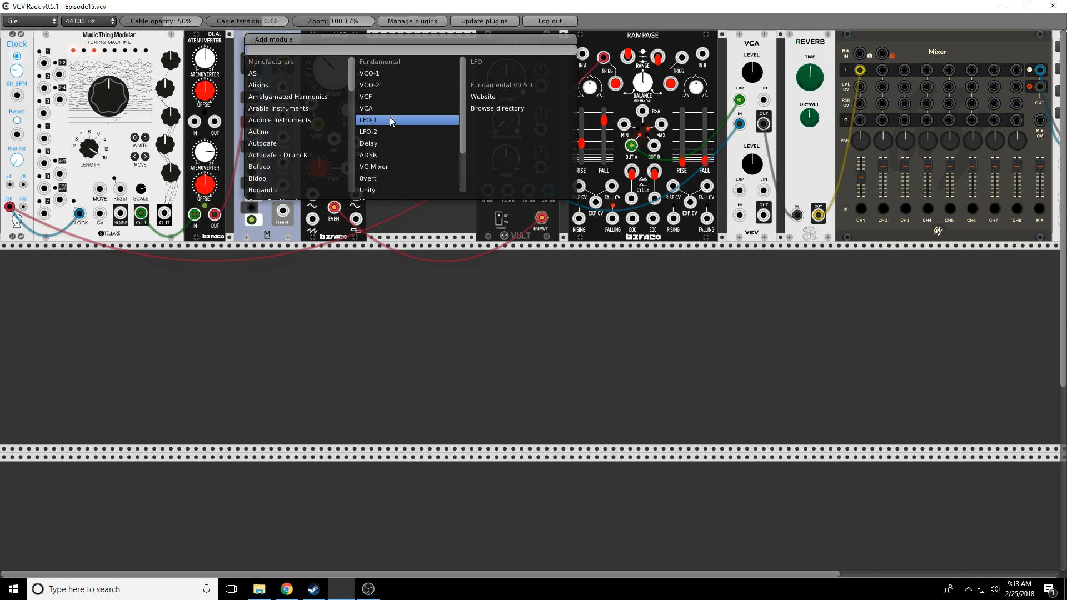
{"action": "left_click", "coordinate": [391, 121]}
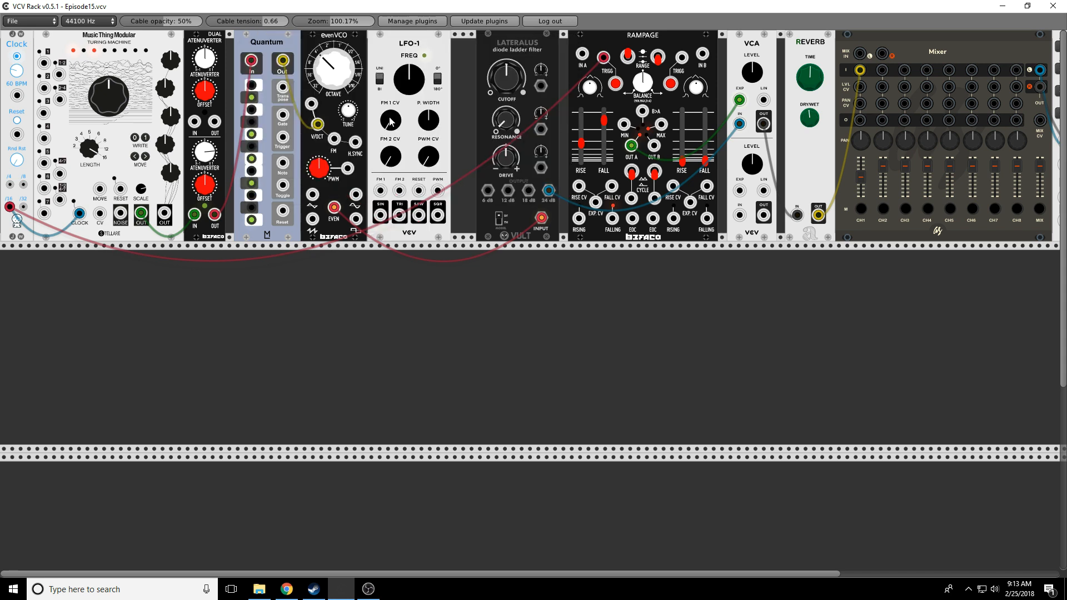
{"action": "right_click", "coordinate": [404, 44]}
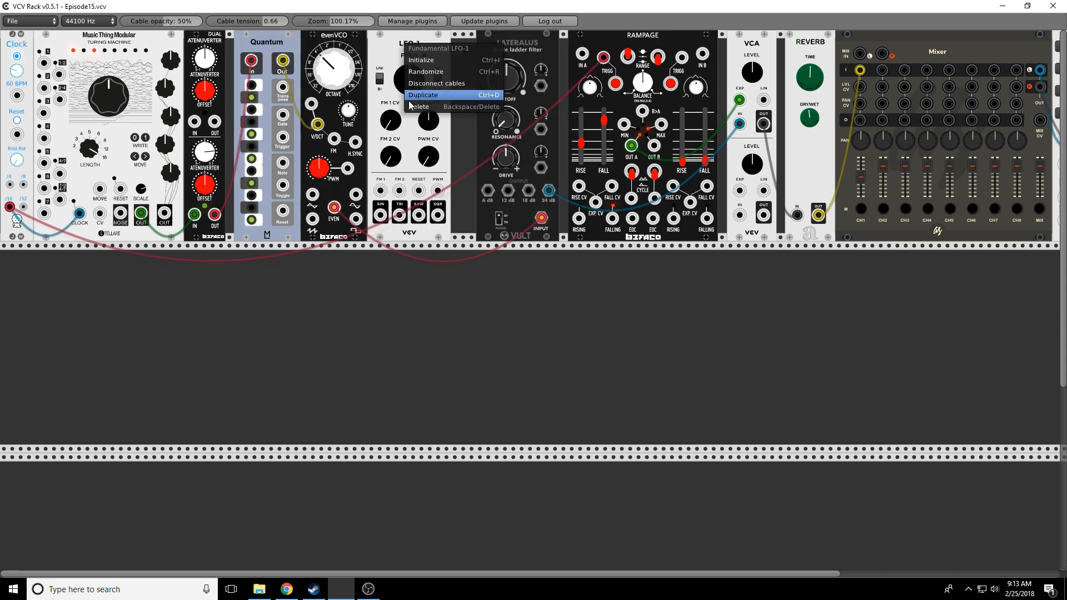
{"action": "left_click", "coordinate": [411, 103]}
{"action": "right_click", "coordinate": [411, 102]}
{"action": "left_click", "coordinate": [389, 106]}
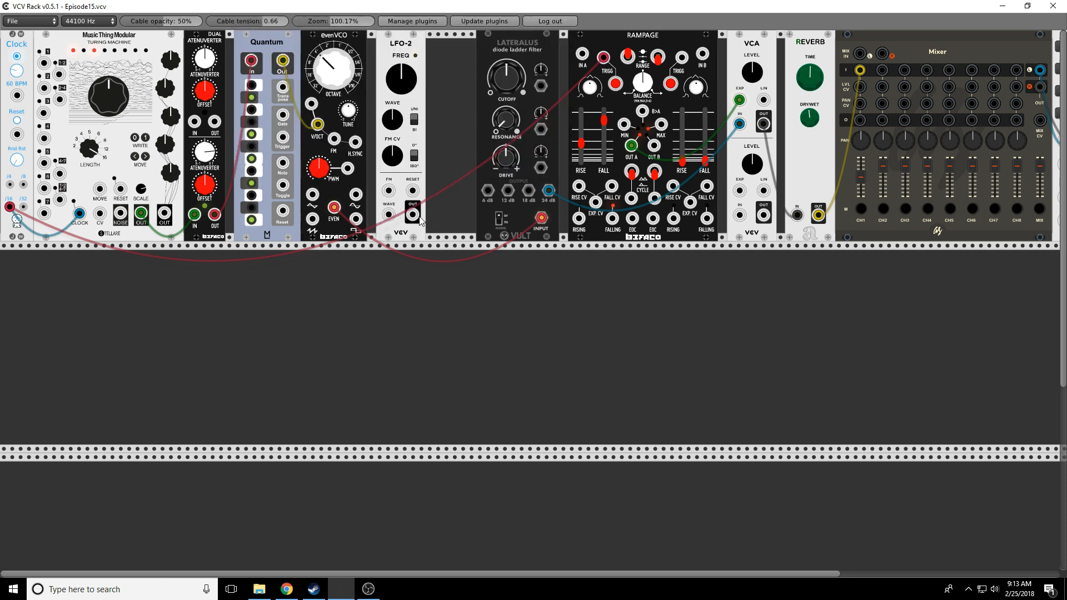
Step: Patch the LFO-2 output into the Lateralus cutoff CV, slow its rate, and lower the cutoff
{"action": "left_click_drag", "start_coordinate": [412, 216], "coordinate": [540, 87]}
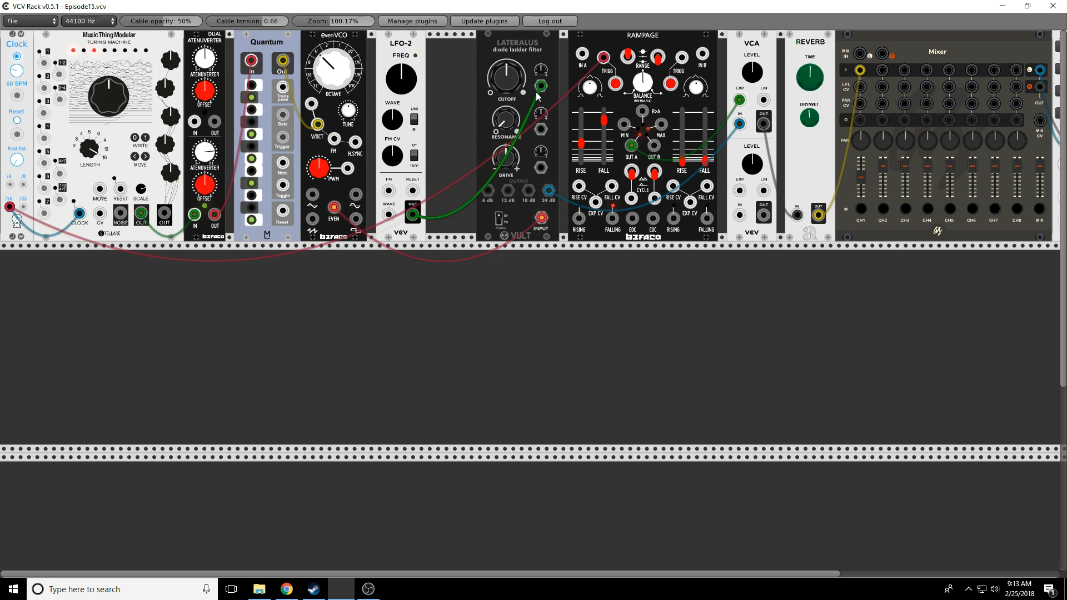
{"action": "left_click_drag", "start_coordinate": [401, 77], "coordinate": [402, 85]}
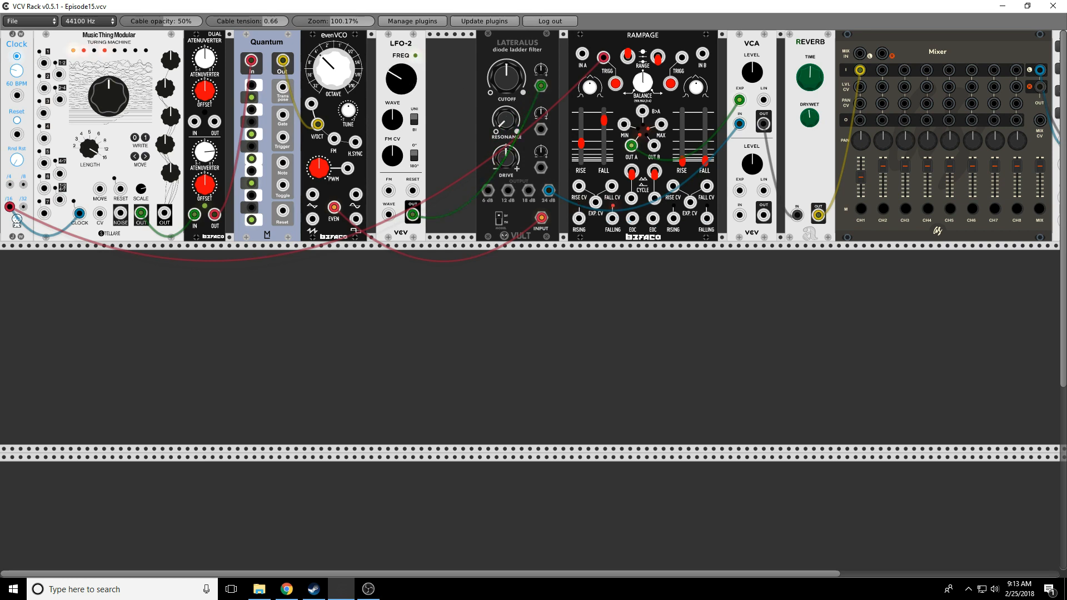
{"action": "left_click_drag", "start_coordinate": [504, 73], "coordinate": [504, 142]}
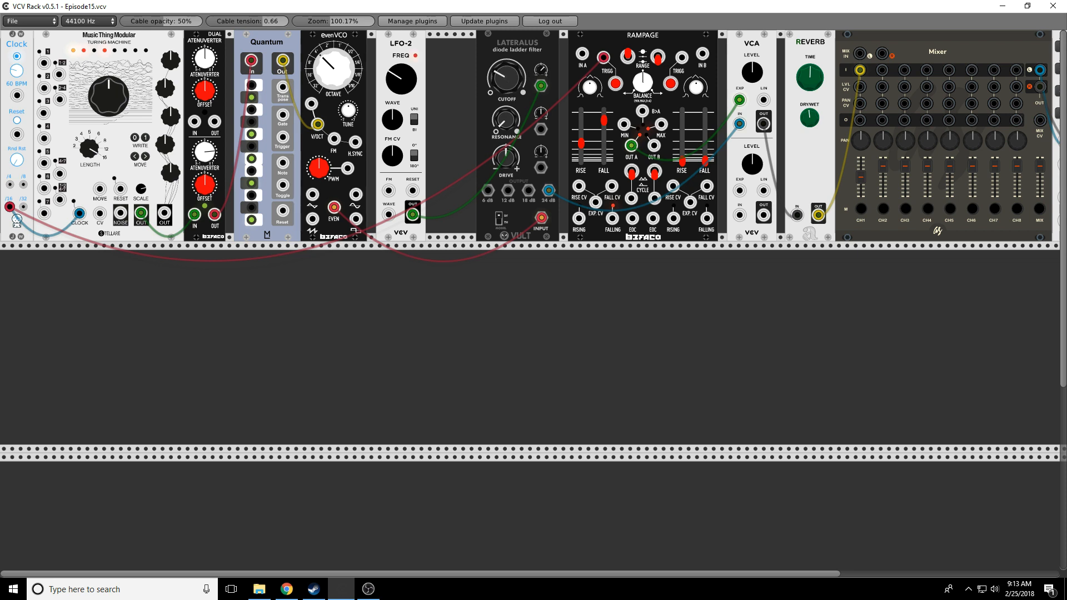
{"action": "left_click_drag", "start_coordinate": [504, 76], "coordinate": [543, 78]}
Step: Turn the LFO-2 FREQ and the Lateralus CUTOFF slightly counter-clockwise
{"action": "left_click_drag", "start_coordinate": [396, 84], "coordinate": [396, 92]}
{"action": "left_click_drag", "start_coordinate": [505, 83], "coordinate": [542, 73]}
Step: Duplicate the Clock and Turing Machine, and move the attenuverter cables to its upper channel
{"action": "right_click", "coordinate": [2, 65]}
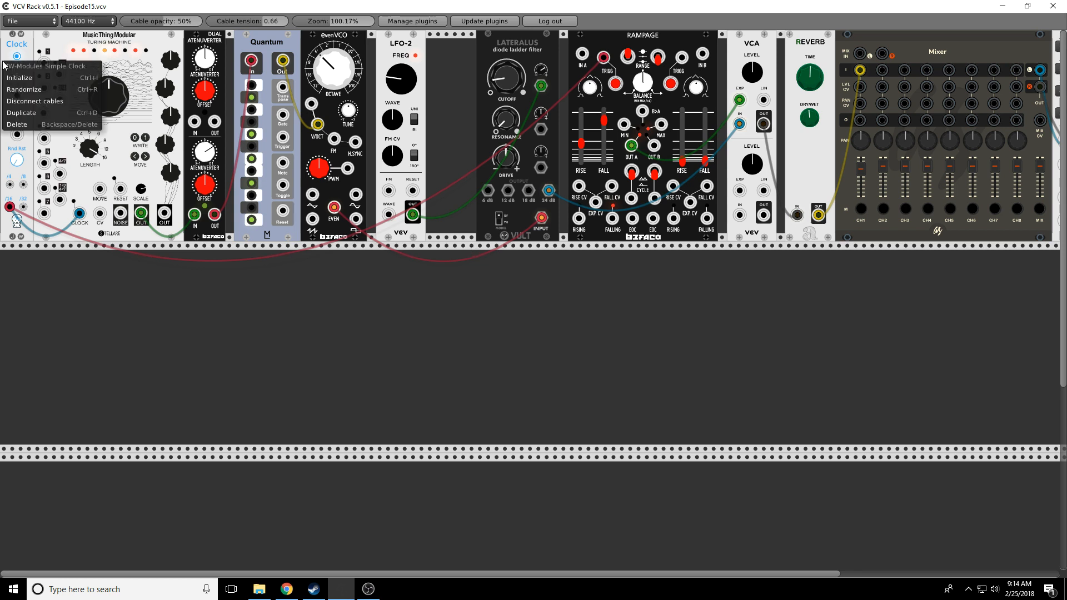
{"action": "left_click", "coordinate": [6, 118]}
{"action": "right_click", "coordinate": [62, 48]}
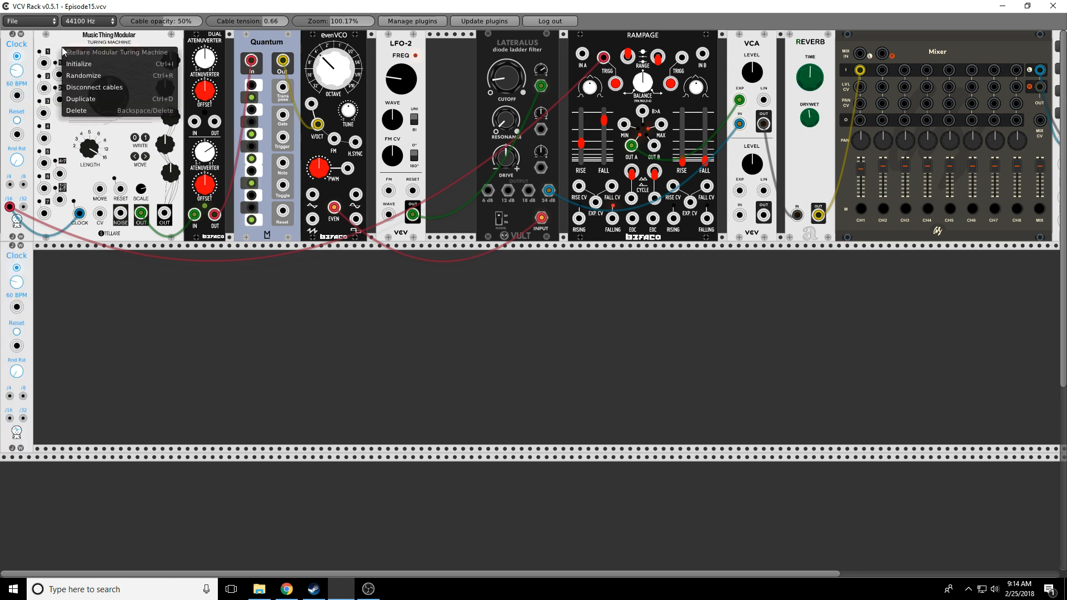
{"action": "left_click", "coordinate": [68, 107]}
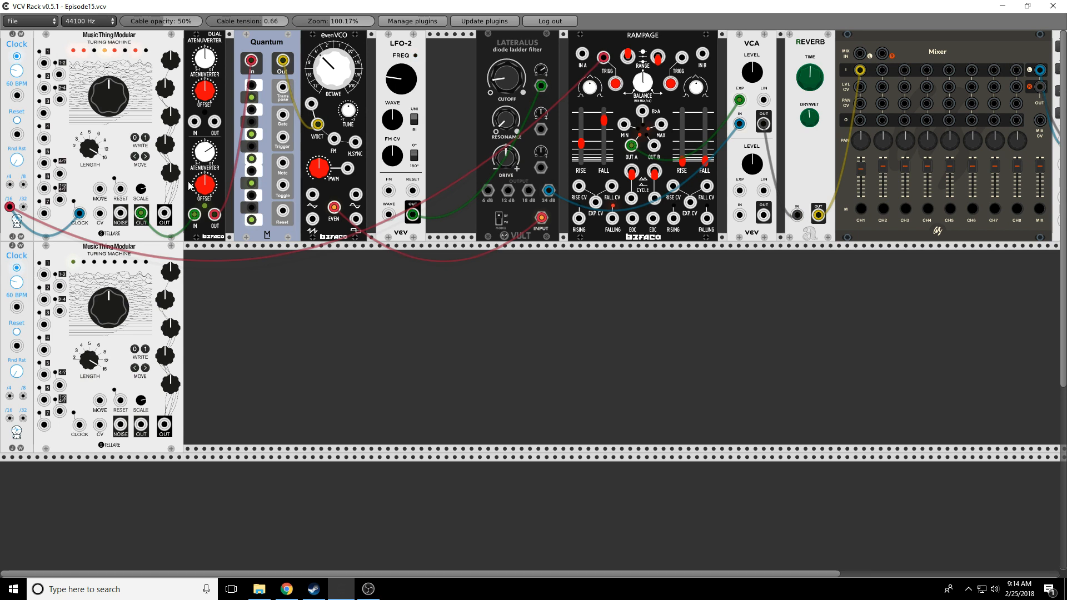
{"action": "left_click_drag", "start_coordinate": [194, 215], "coordinate": [194, 121]}
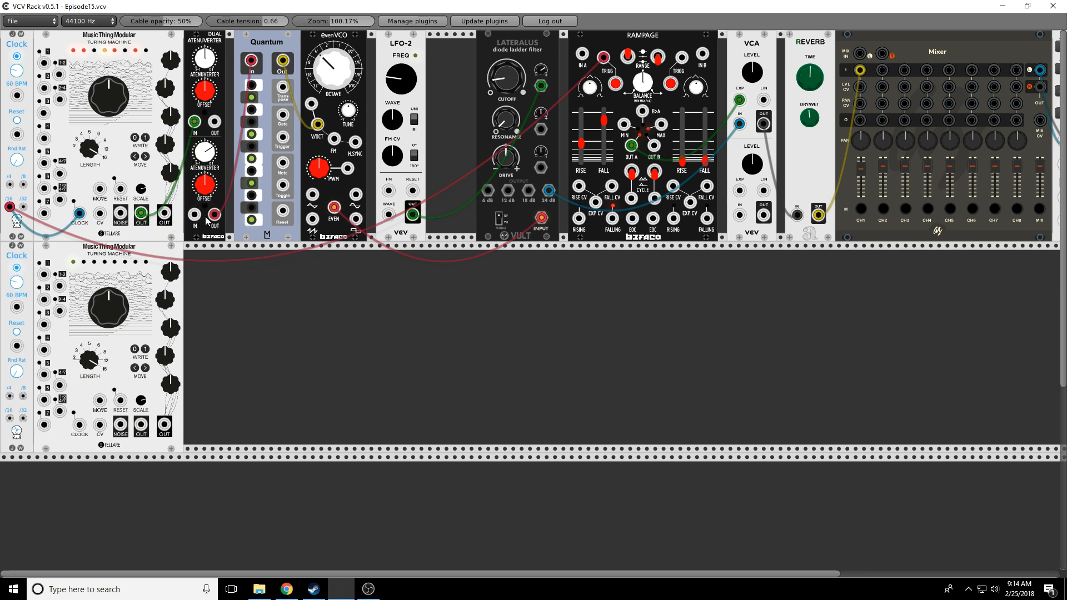
{"action": "left_click_drag", "start_coordinate": [215, 216], "coordinate": [214, 121]}
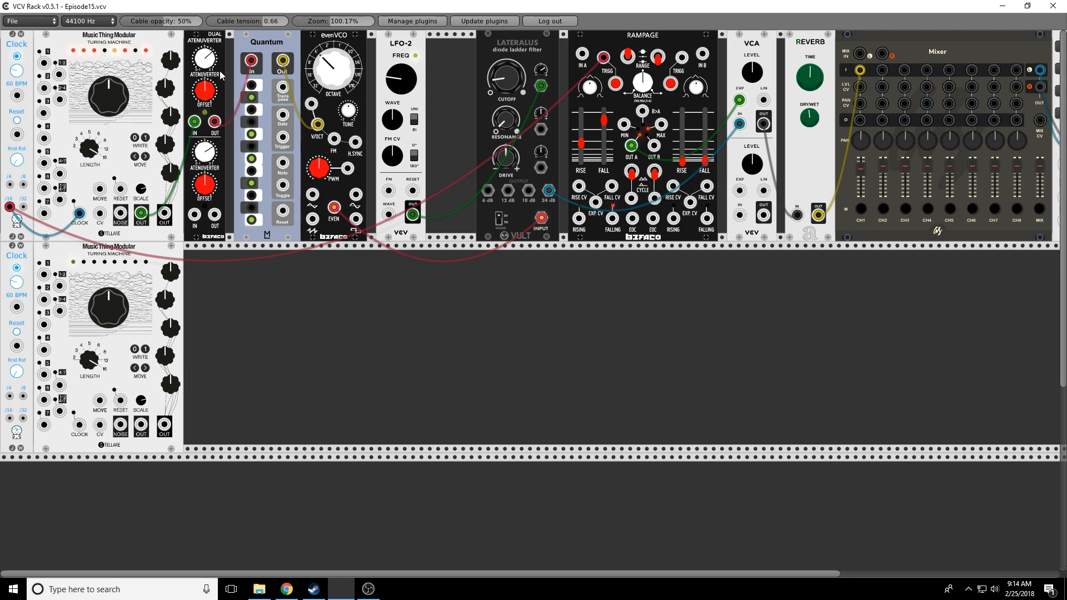
Step: Duplicate the Quantum, evenVCO and LFO-2 into row two, closing the gap in the top row
{"action": "right_click", "coordinate": [277, 56]}
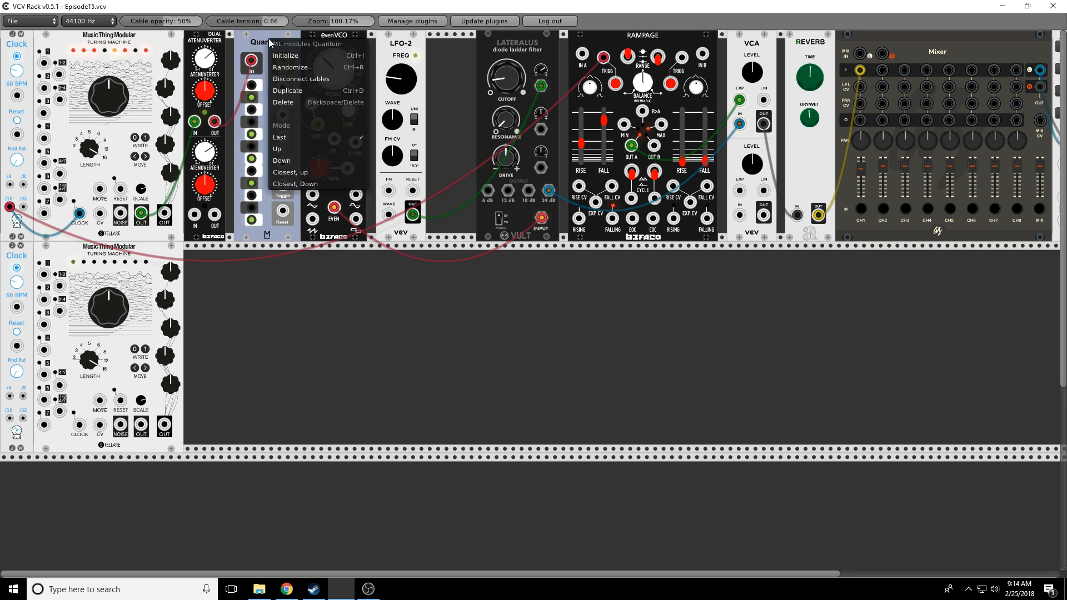
{"action": "left_click", "coordinate": [284, 92]}
{"action": "right_click", "coordinate": [315, 39]}
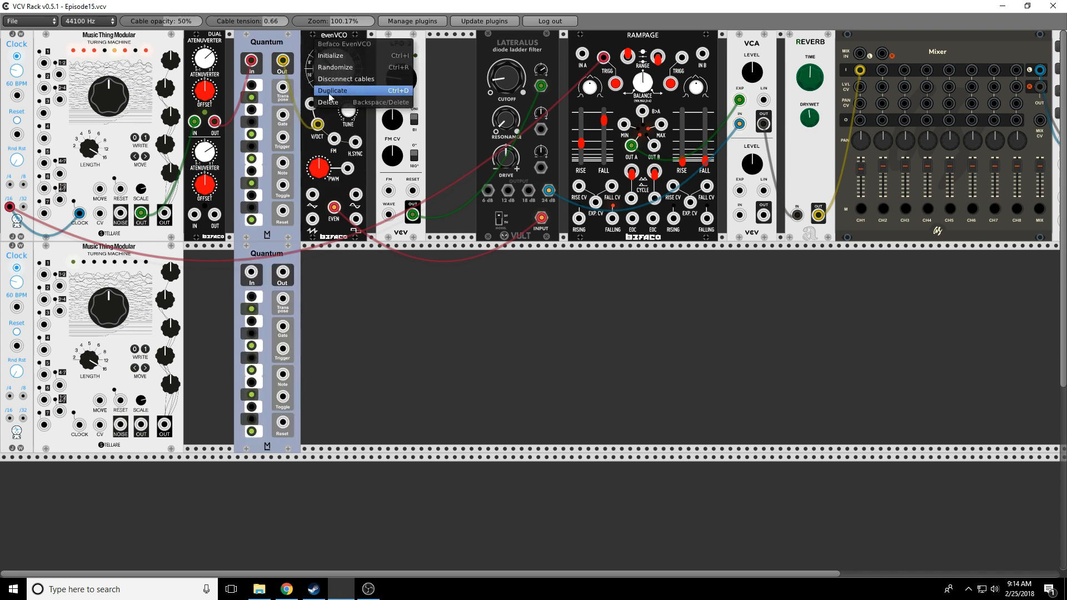
{"action": "left_click", "coordinate": [329, 91]}
{"action": "right_click", "coordinate": [389, 59]}
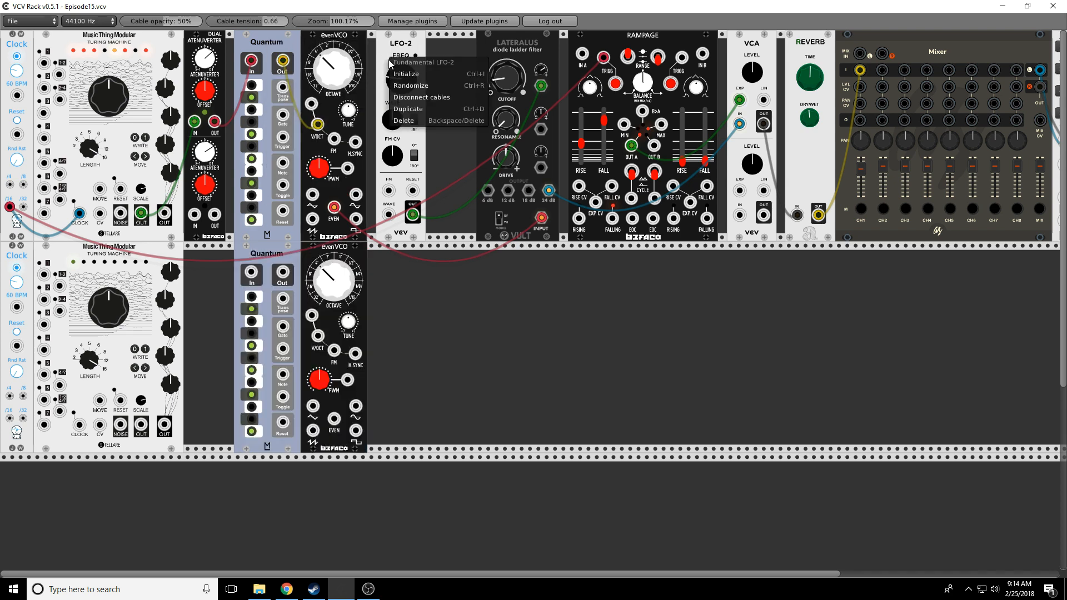
{"action": "left_click", "coordinate": [410, 111]}
{"action": "left_click_drag", "start_coordinate": [467, 67], "coordinate": [405, 226]}
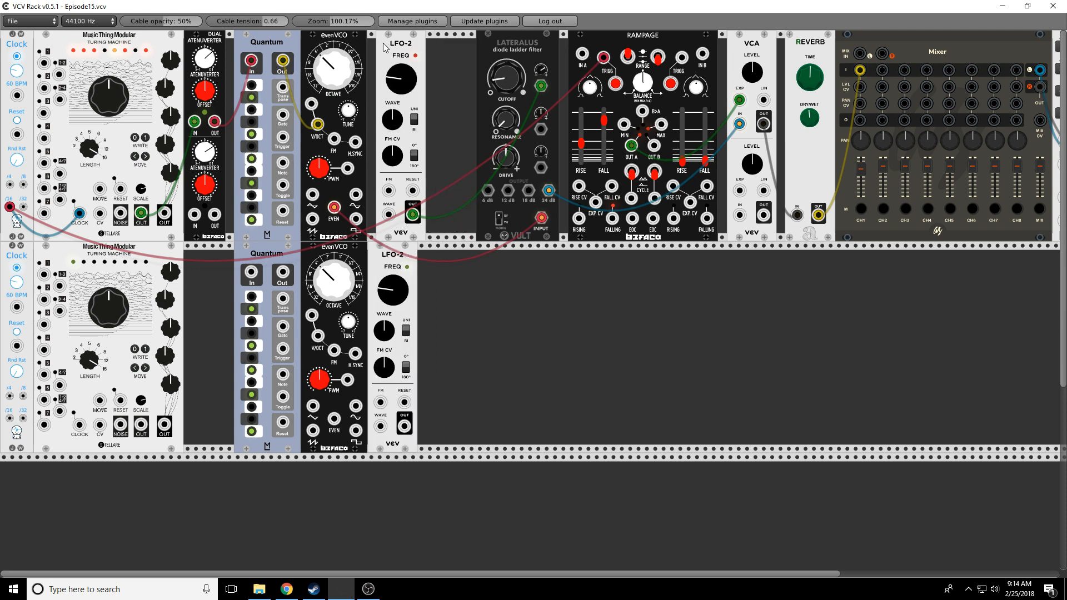
{"action": "left_click_drag", "start_coordinate": [387, 47], "coordinate": [378, 47]}
Step: Duplicate the Lateralus, Rampage and Reverb, then clock the lower Turing Machine into the attenuverter's lower channel
{"action": "right_click", "coordinate": [534, 43]}
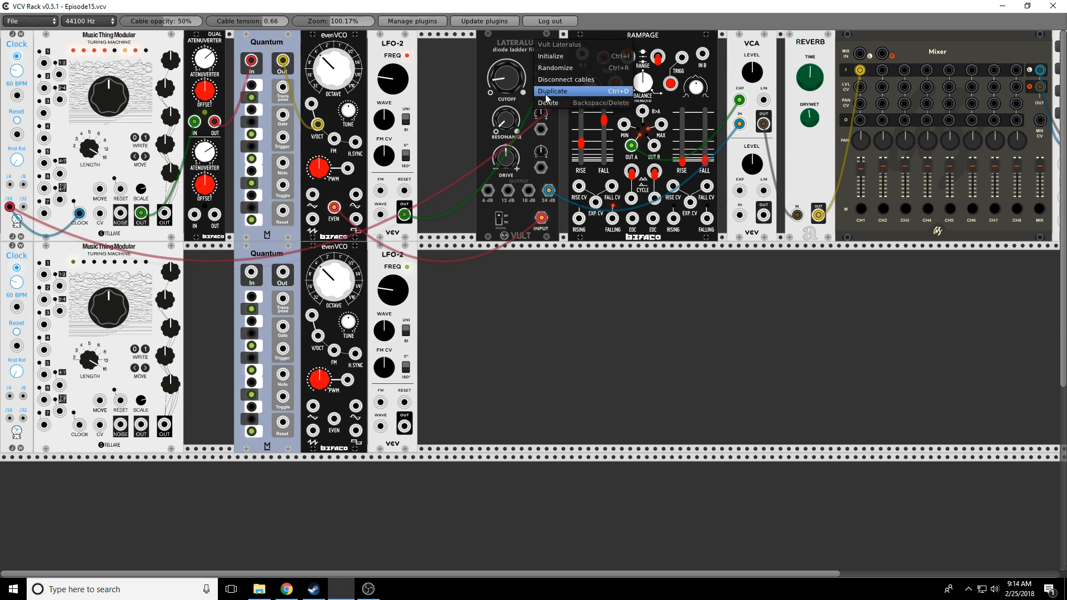
{"action": "left_click", "coordinate": [547, 94]}
{"action": "right_click", "coordinate": [606, 57]}
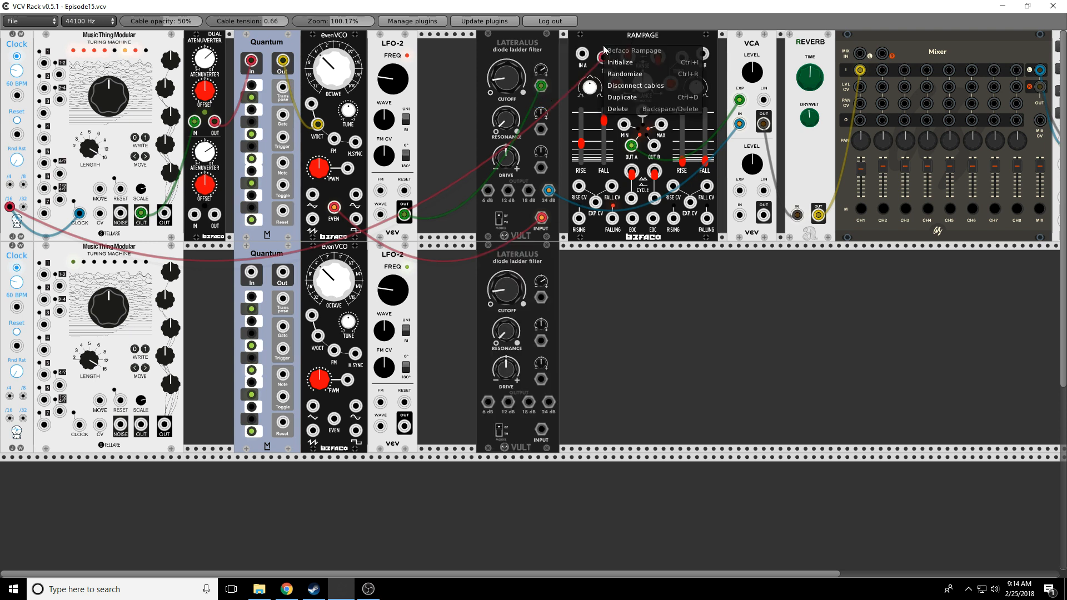
{"action": "left_click", "coordinate": [638, 106]}
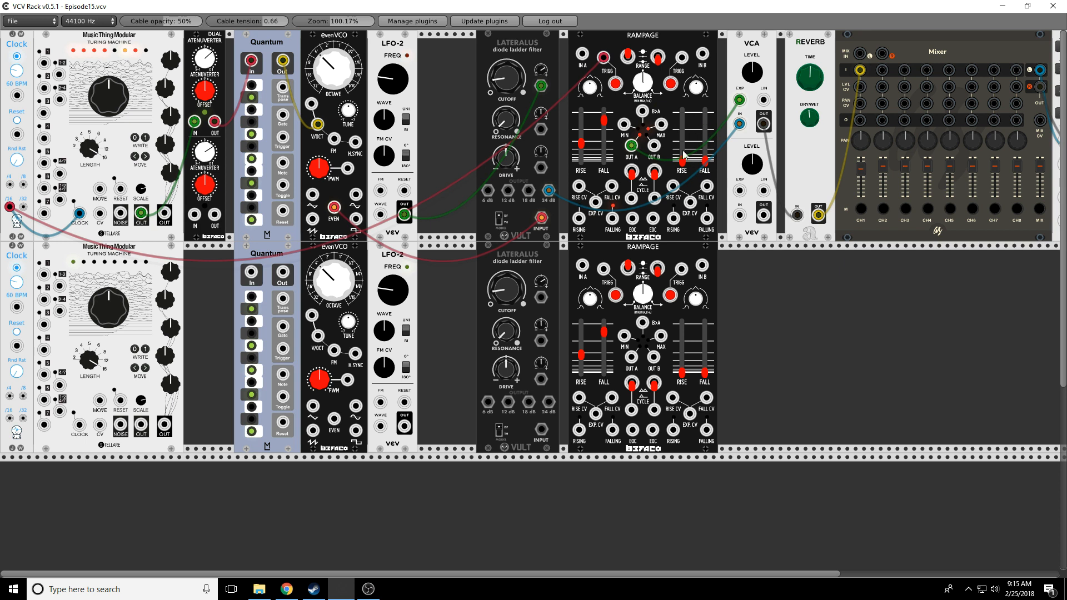
{"action": "right_click", "coordinate": [801, 147]}
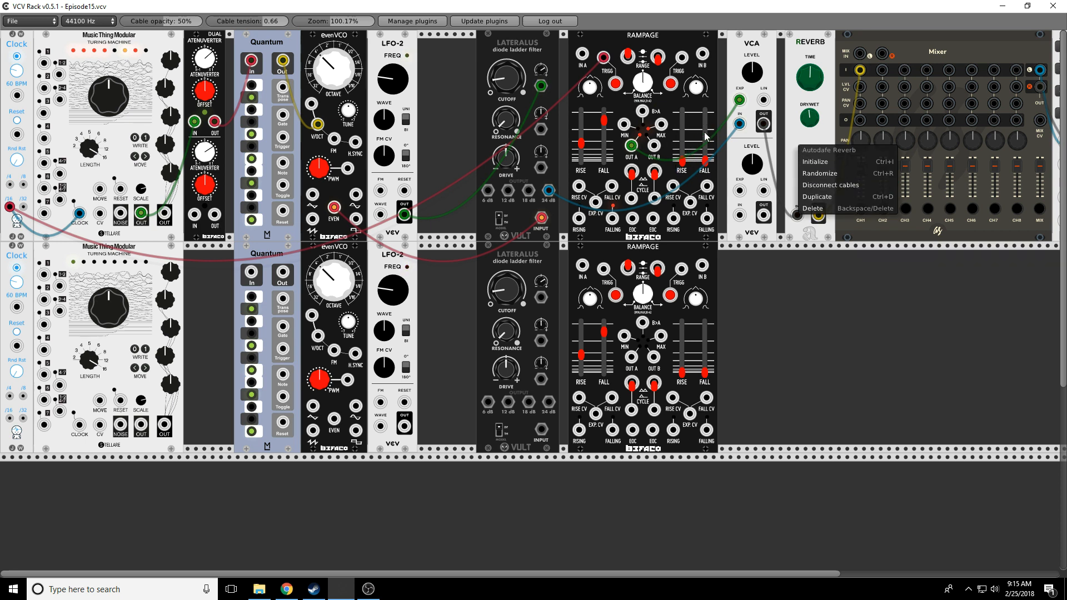
{"action": "left_click", "coordinate": [821, 198]}
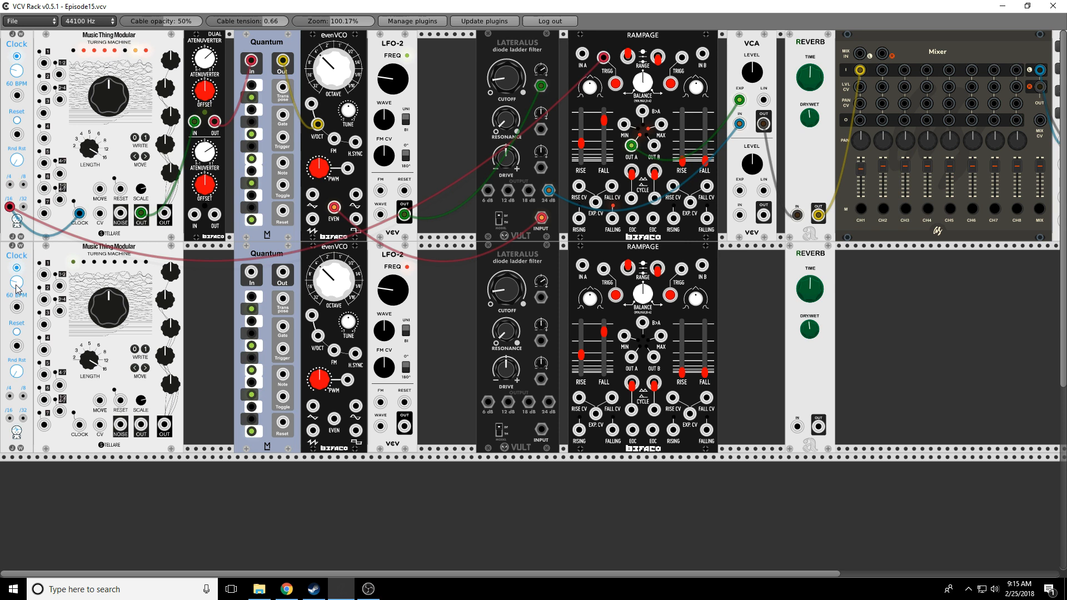
{"action": "left_click_drag", "start_coordinate": [23, 397], "coordinate": [80, 426]}
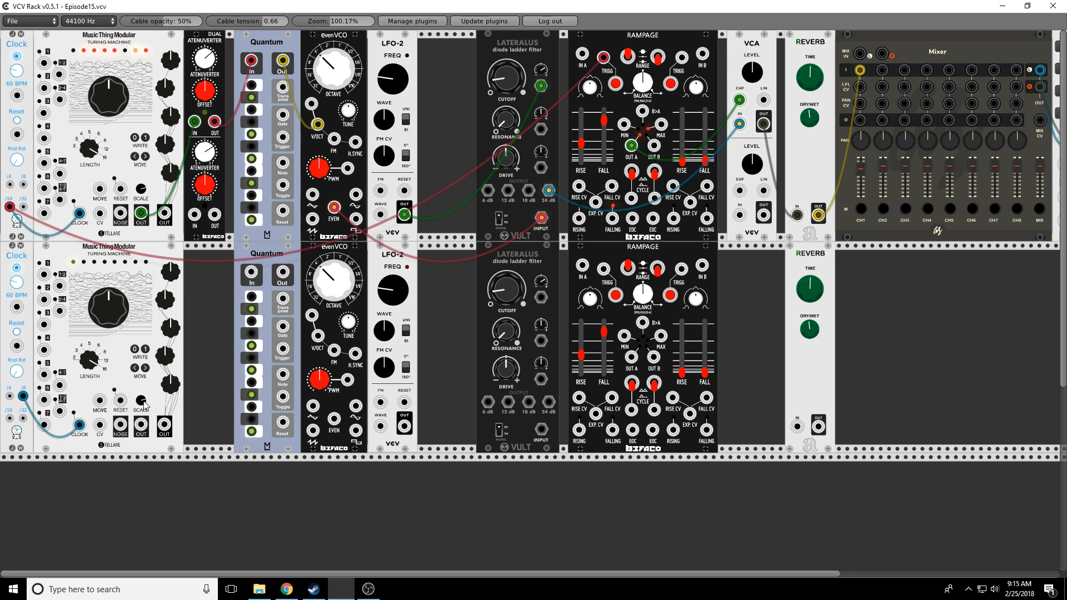
{"action": "left_click_drag", "start_coordinate": [141, 426], "coordinate": [318, 336]}
Step: Cable lower Quantum to evenVCO V/OCT, LFO-2 to cutoff, Clock to Rampage TRIGG, and VCA to lower Reverb
{"action": "left_click_drag", "start_coordinate": [334, 419], "coordinate": [739, 215]}
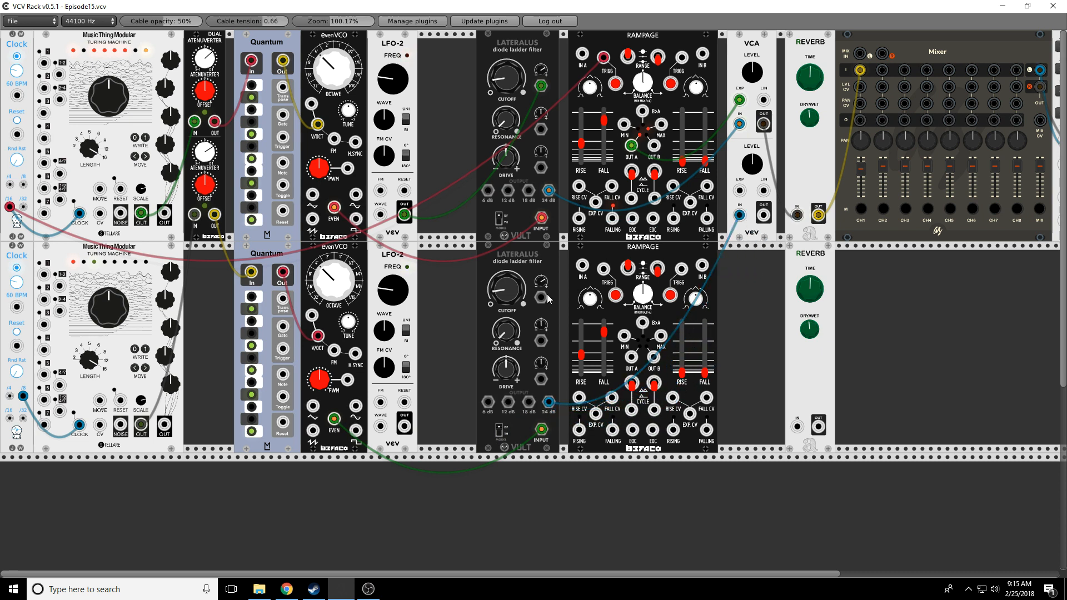
{"action": "left_click_drag", "start_coordinate": [404, 427], "coordinate": [541, 297]}
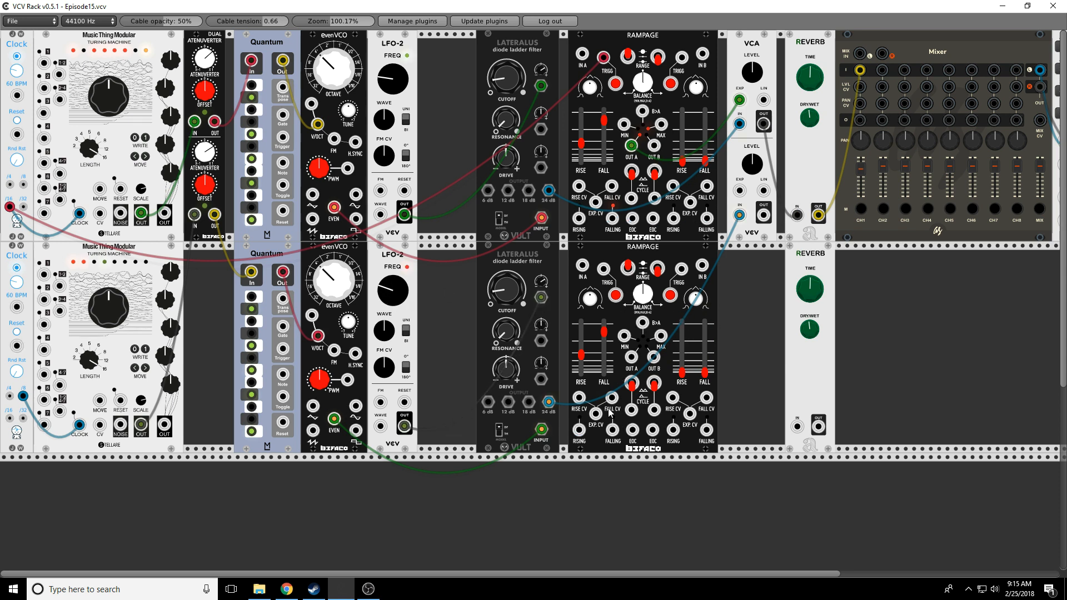
{"action": "mouse_move", "coordinate": [604, 269]}
{"action": "left_mouse_down"}
{"action": "mouse_move", "coordinate": [346, 366]}
{"action": "mouse_move", "coordinate": [27, 398]}
{"action": "left_mouse_up"}
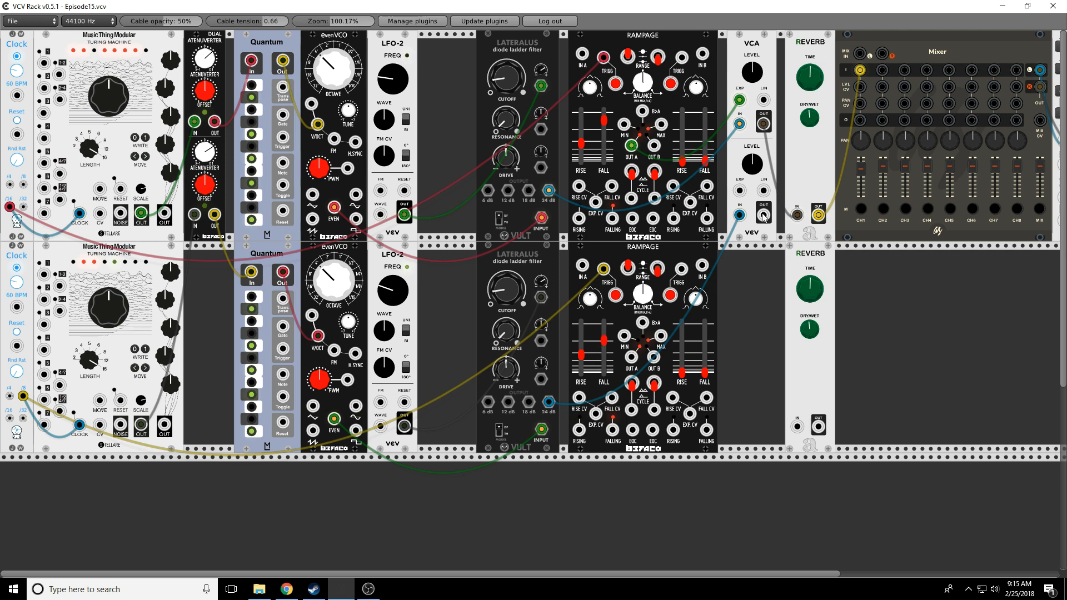
{"action": "left_click_drag", "start_coordinate": [764, 215], "coordinate": [886, 73]}
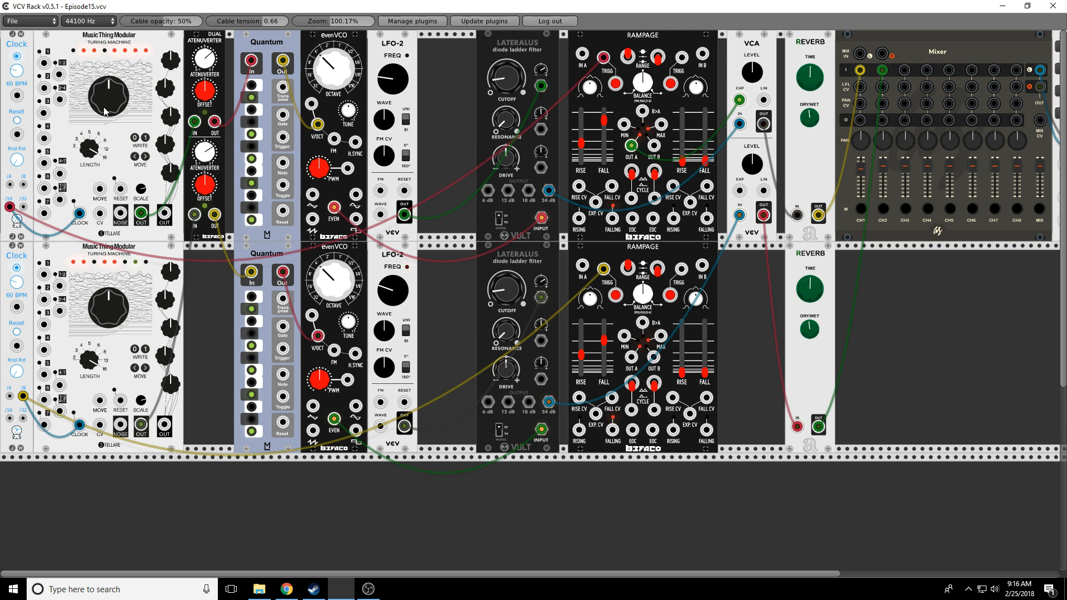
Step: Nudge the upper Turing knob and back, adjust the lower LFO-2 rate, and raise the lower cutoff to about two o'clock
{"action": "left_click_drag", "start_coordinate": [108, 94], "coordinate": [108, 83]}
{"action": "left_click_drag", "start_coordinate": [106, 89], "coordinate": [106, 123]}
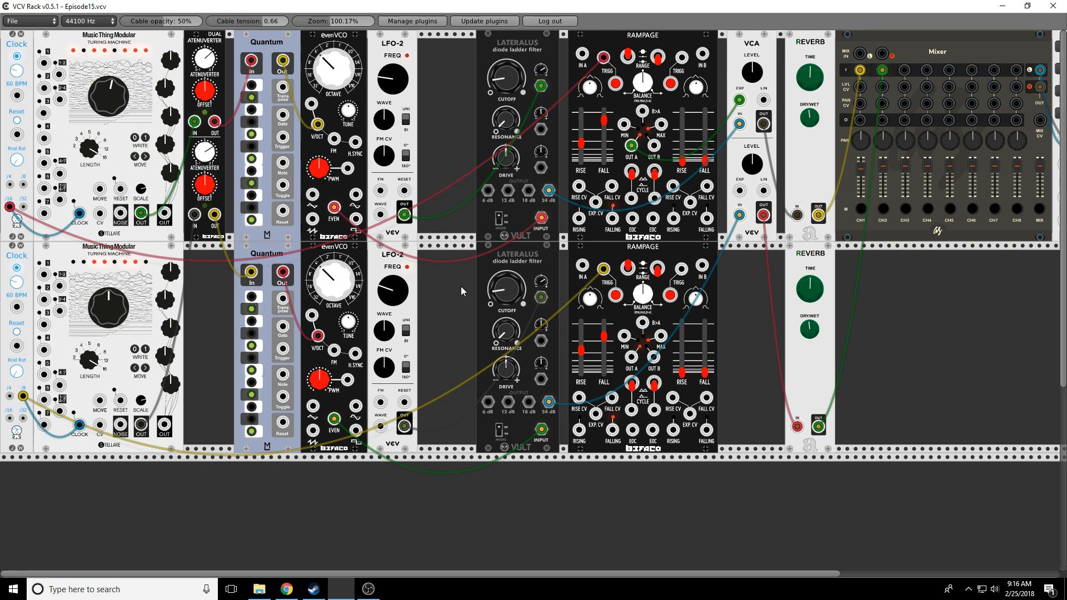
{"action": "left_click_drag", "start_coordinate": [381, 296], "coordinate": [381, 294]}
{"action": "left_click_drag", "start_coordinate": [500, 294], "coordinate": [522, 295]}
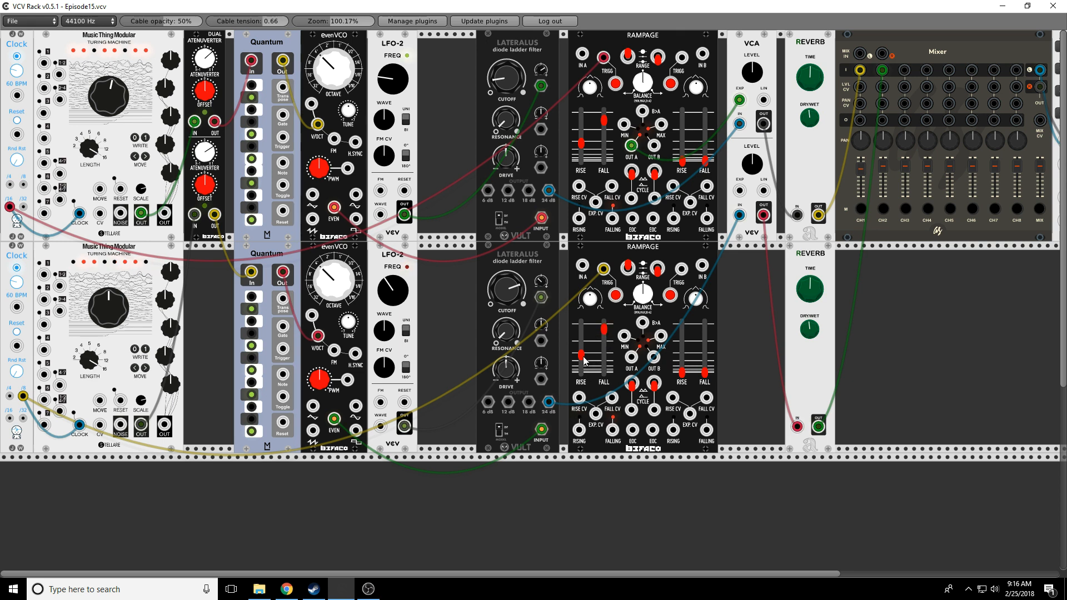
Step: Duplicate the Clock, Turing Machine and dual attenuverter into row three
{"action": "scroll", "coordinate": [415, 491], "scroll_direction": "down", "scroll_amount": 4}
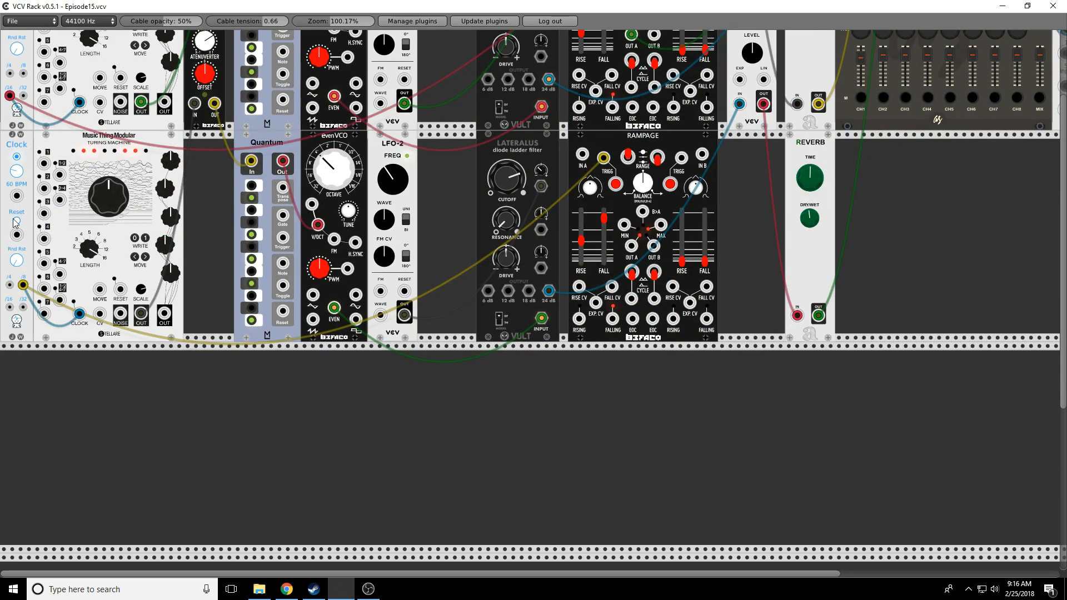
{"action": "right_click", "coordinate": [5, 155]}
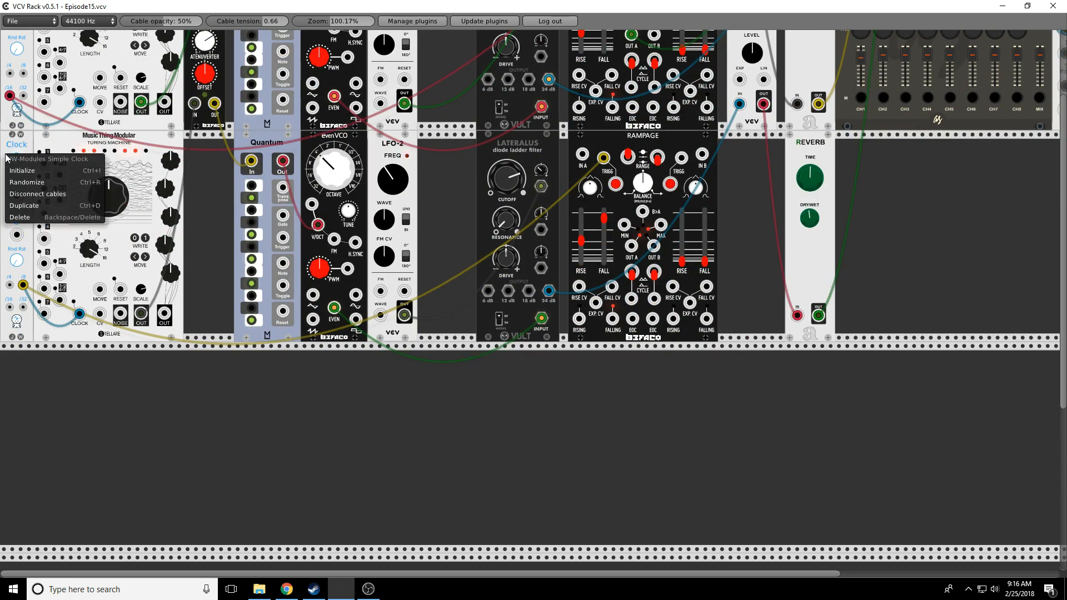
{"action": "left_click", "coordinate": [50, 206]}
{"action": "left_click_drag", "start_coordinate": [193, 147], "coordinate": [10, 359]}
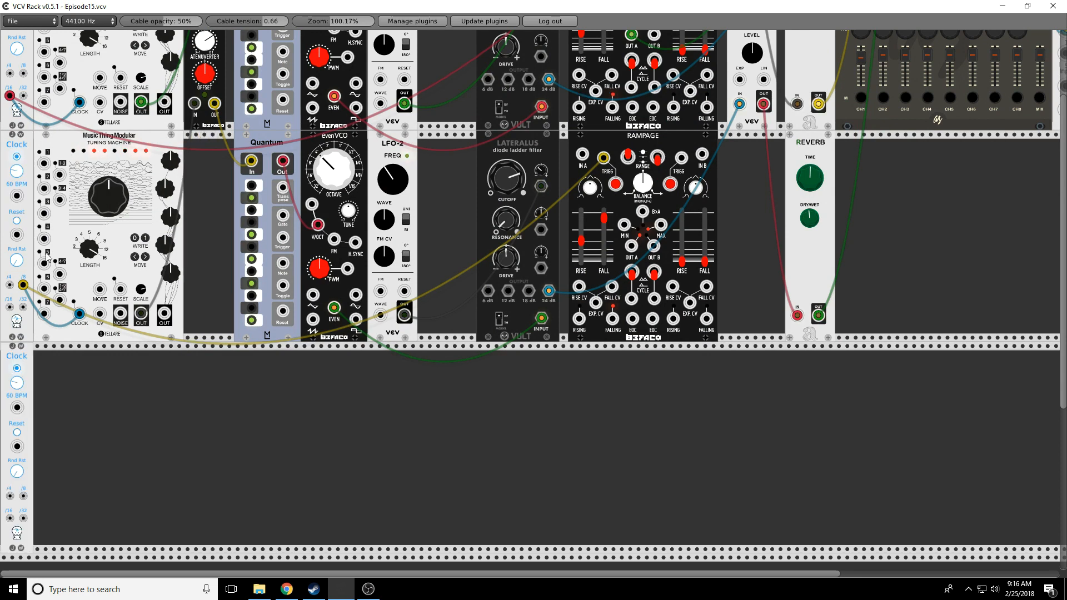
{"action": "right_click", "coordinate": [62, 227]}
{"action": "left_click", "coordinate": [83, 279]}
{"action": "right_click", "coordinate": [221, 90]}
{"action": "left_click", "coordinate": [232, 145]}
{"action": "left_click_drag", "start_coordinate": [192, 145], "coordinate": [191, 294]}
Step: Duplicate the Quantum, evenVCO, LFO-2 and Lateralus for row three
{"action": "right_click", "coordinate": [236, 251]}
{"action": "left_click", "coordinate": [250, 306]}
{"action": "right_click", "coordinate": [313, 241]}
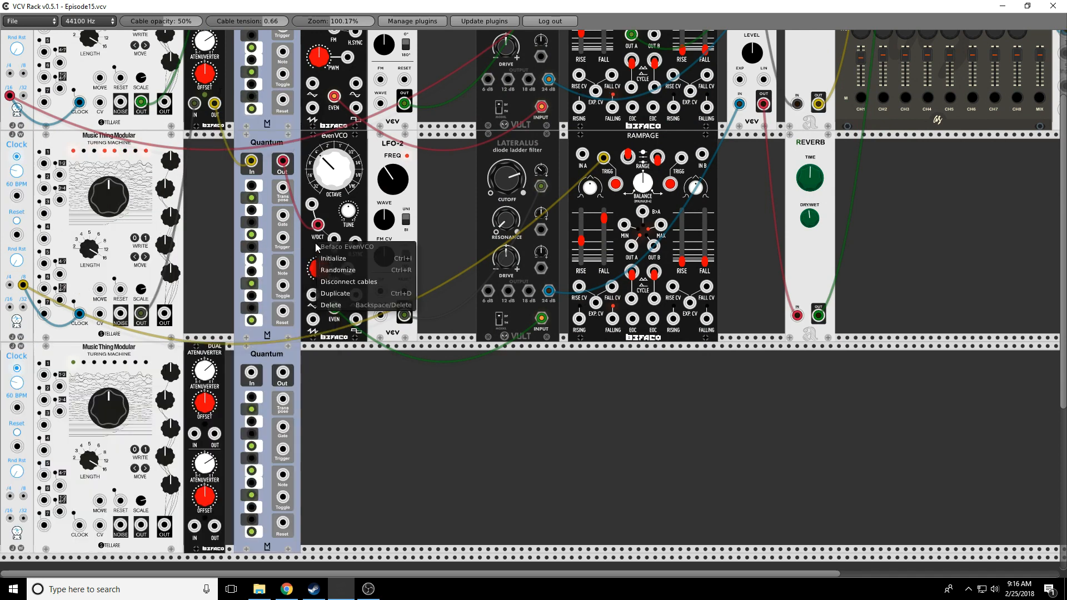
{"action": "left_click", "coordinate": [338, 297]}
{"action": "right_click", "coordinate": [373, 195]}
{"action": "left_click", "coordinate": [389, 251]}
{"action": "left_click_drag", "start_coordinate": [423, 147], "coordinate": [372, 304]}
{"action": "right_click", "coordinate": [482, 243]}
{"action": "left_click", "coordinate": [499, 299]}
Step: Duplicate the Rampage, VCA and Reverb and place the copies in row three
{"action": "right_click", "coordinate": [610, 199]}
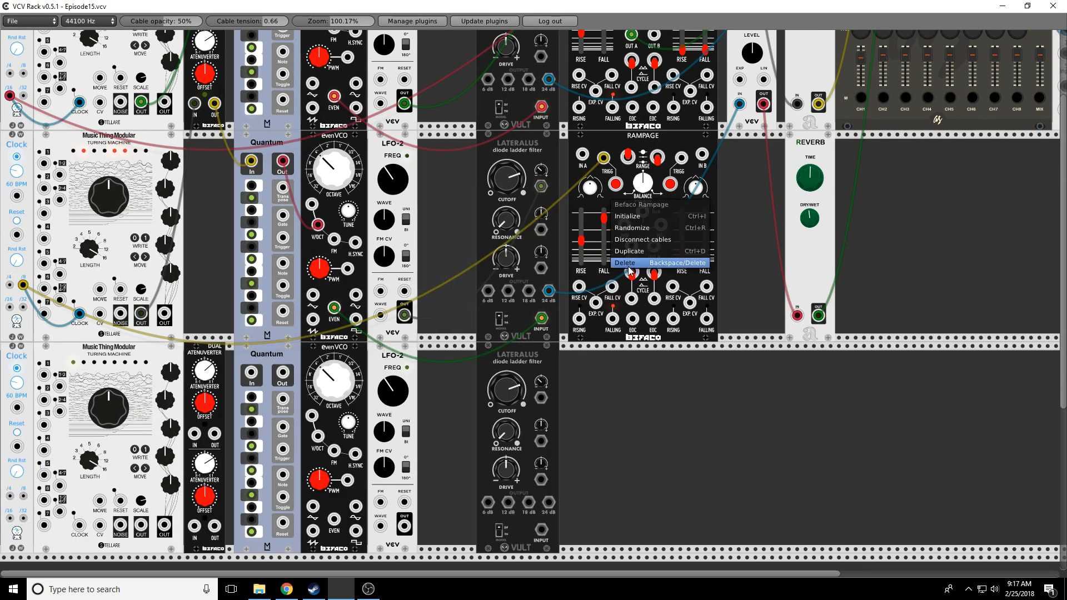
{"action": "left_click", "coordinate": [629, 256]}
{"action": "right_click", "coordinate": [731, 63]}
{"action": "left_click", "coordinate": [755, 118]}
{"action": "left_click_drag", "start_coordinate": [748, 146], "coordinate": [748, 321]}
{"action": "right_click", "coordinate": [795, 241]}
{"action": "left_click", "coordinate": [818, 298]}
{"action": "left_click_drag", "start_coordinate": [860, 146], "coordinate": [810, 357]}
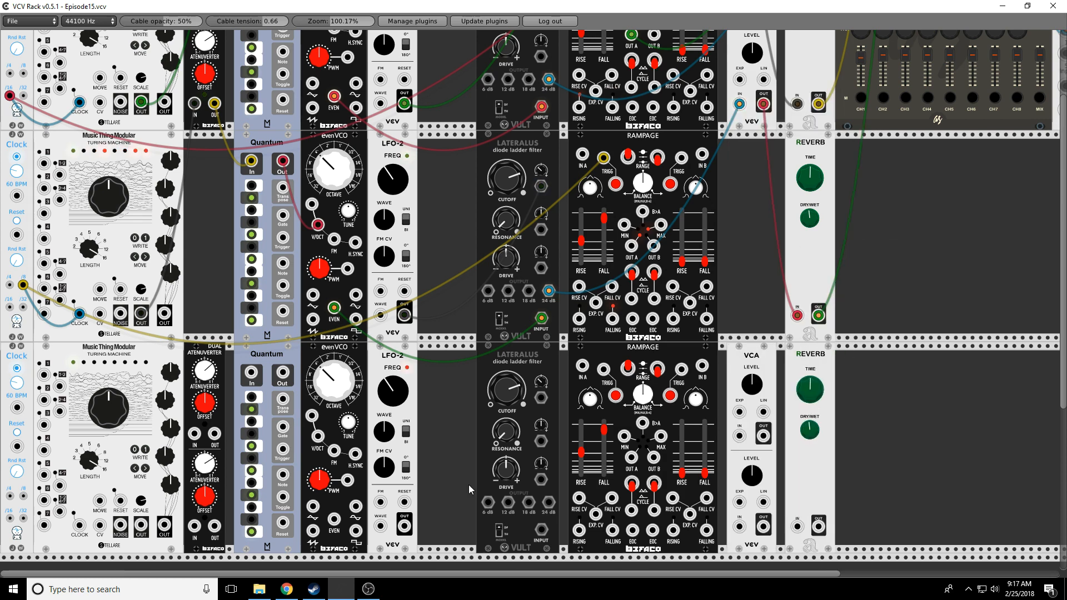
{"action": "scroll", "coordinate": [27, 348], "scroll_direction": "down", "scroll_amount": 2}
Step: Cable row three from Clock through Turing, attenuverter, Quantum, VCO, filter and VCA, with Rampage A to VCA EXP
{"action": "left_click_drag", "start_coordinate": [9, 463], "coordinate": [194, 378]}
{"action": "left_click_drag", "start_coordinate": [215, 378], "coordinate": [251, 317]}
{"action": "left_click_drag", "start_coordinate": [282, 317], "coordinate": [318, 380]}
{"action": "left_click_drag", "start_coordinate": [334, 464], "coordinate": [740, 380]}
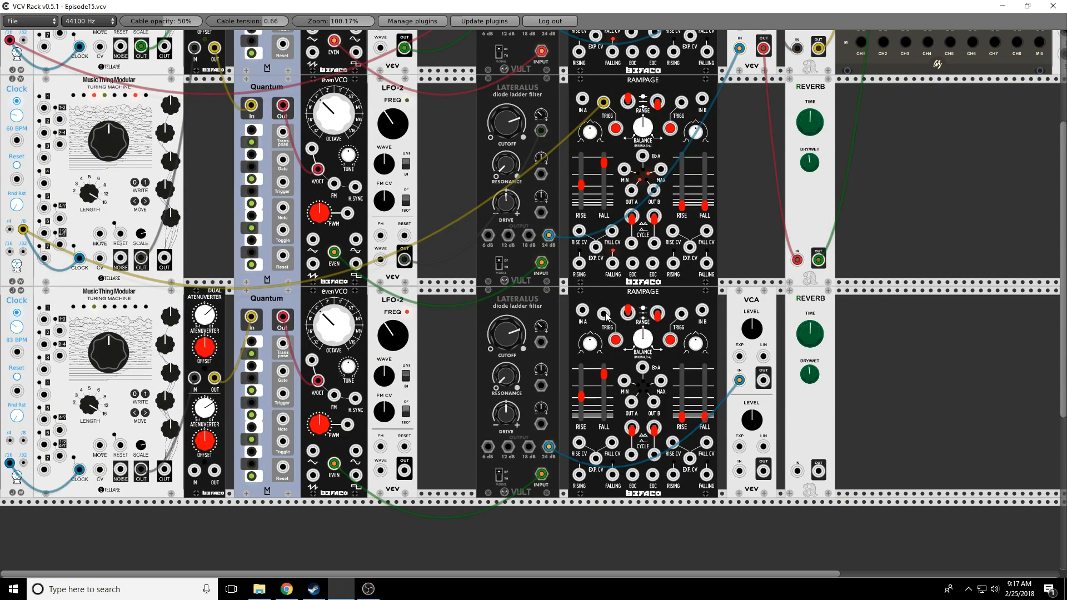
{"action": "left_click_drag", "start_coordinate": [631, 401], "coordinate": [798, 472]}
{"action": "left_click_drag", "start_coordinate": [818, 471], "coordinate": [906, 89]}
{"action": "scroll", "coordinate": [942, 255], "scroll_direction": "up", "scroll_amount": 6}
{"action": "scroll", "coordinate": [906, 91], "scroll_direction": "down", "scroll_amount": 6}
Step: Lengthen the bottom Rampage rise, shorten its fall, raise the level, and cable LFO-2 to the bottom cutoff
{"action": "left_click_drag", "start_coordinate": [581, 401], "coordinate": [604, 388]}
{"action": "left_click_drag", "start_coordinate": [752, 331], "coordinate": [752, 251]}
{"action": "left_click_drag", "start_coordinate": [386, 340], "coordinate": [386, 363]}
{"action": "left_click_drag", "start_coordinate": [405, 471], "coordinate": [507, 355]}
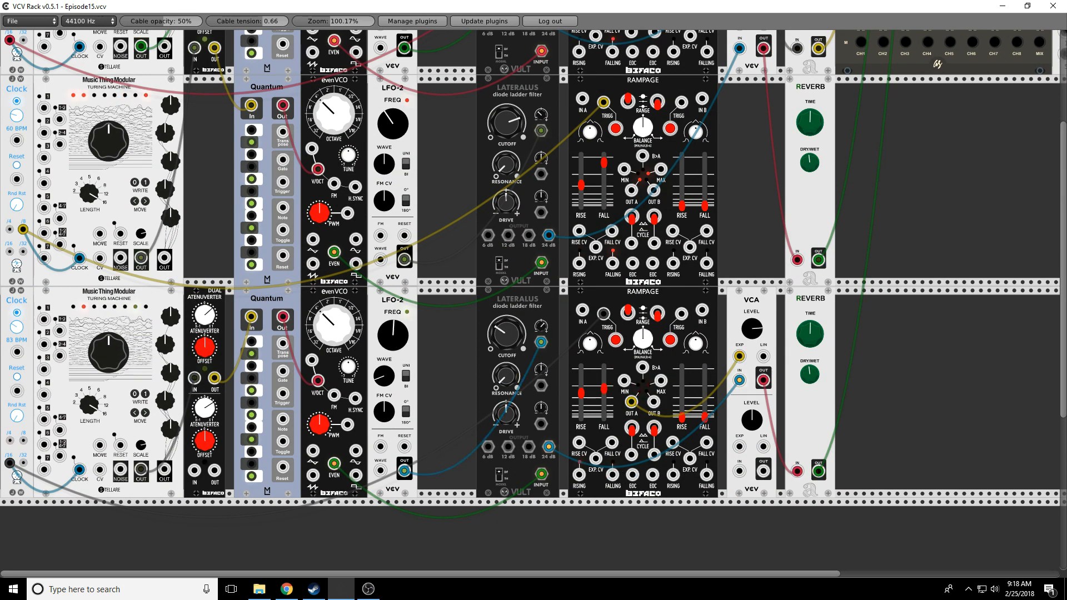
{"action": "scroll", "coordinate": [380, 69], "scroll_direction": "up", "scroll_amount": 4}
{"action": "scroll", "coordinate": [380, 69], "scroll_direction": "down", "scroll_amount": 3}
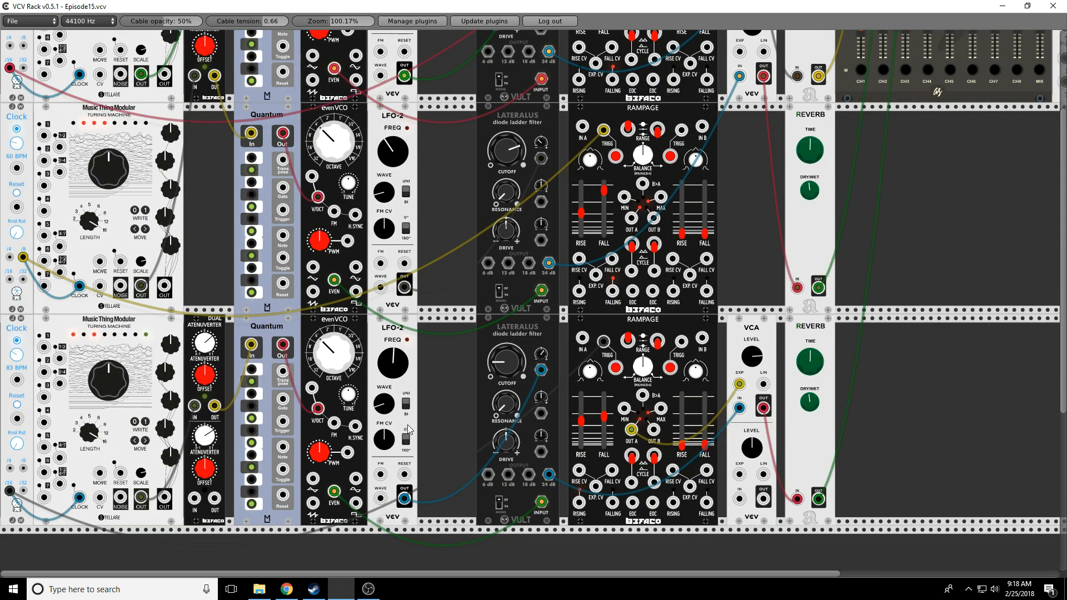
{"action": "scroll", "coordinate": [460, 425], "scroll_direction": "up", "scroll_amount": 5}
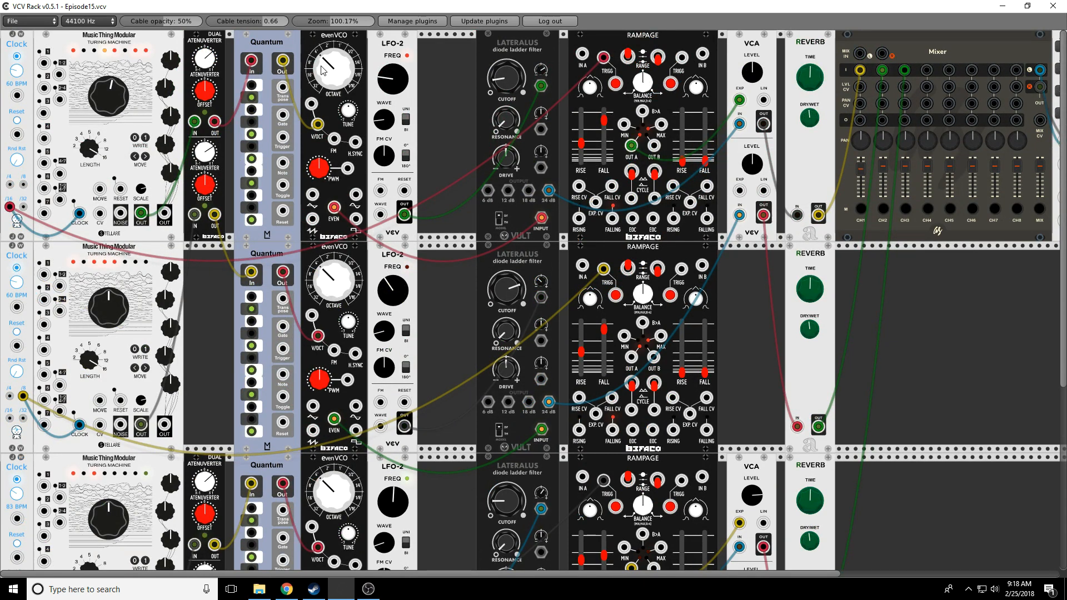
Step: Drop the top evenVCO two octaves and the bottom evenVCO one octave lower
{"action": "left_click_drag", "start_coordinate": [333, 66], "coordinate": [333, 84]}
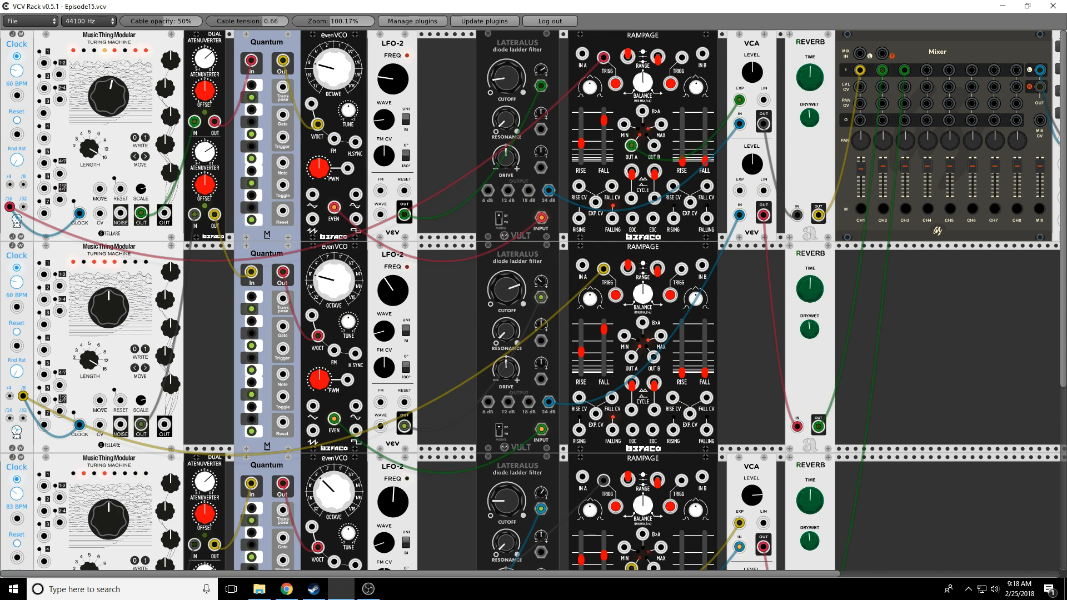
{"action": "scroll", "coordinate": [327, 439], "scroll_direction": "down", "scroll_amount": 2}
{"action": "left_click_drag", "start_coordinate": [318, 439], "coordinate": [318, 465]}
{"action": "scroll", "coordinate": [449, 434], "scroll_direction": "down", "scroll_amount": 3}
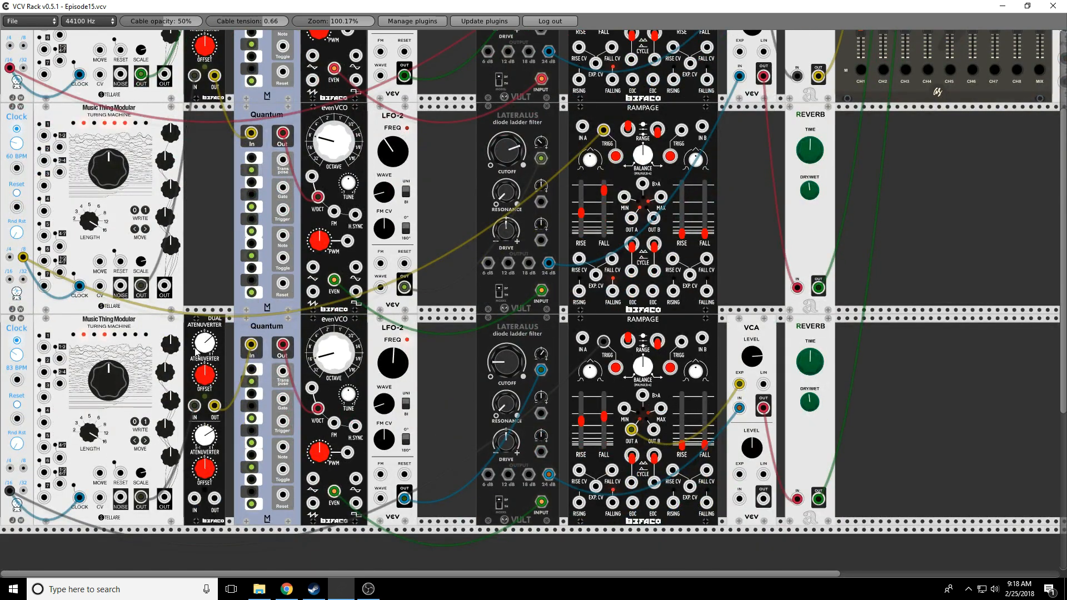
{"action": "left_click_drag", "start_coordinate": [201, 345], "coordinate": [201, 342]}
{"action": "scroll", "coordinate": [338, 205], "scroll_direction": "up", "scroll_amount": 4}
{"action": "left_click_drag", "start_coordinate": [326, 49], "coordinate": [326, 62]}
{"action": "scroll", "coordinate": [228, 65], "scroll_direction": "up", "scroll_amount": 1}
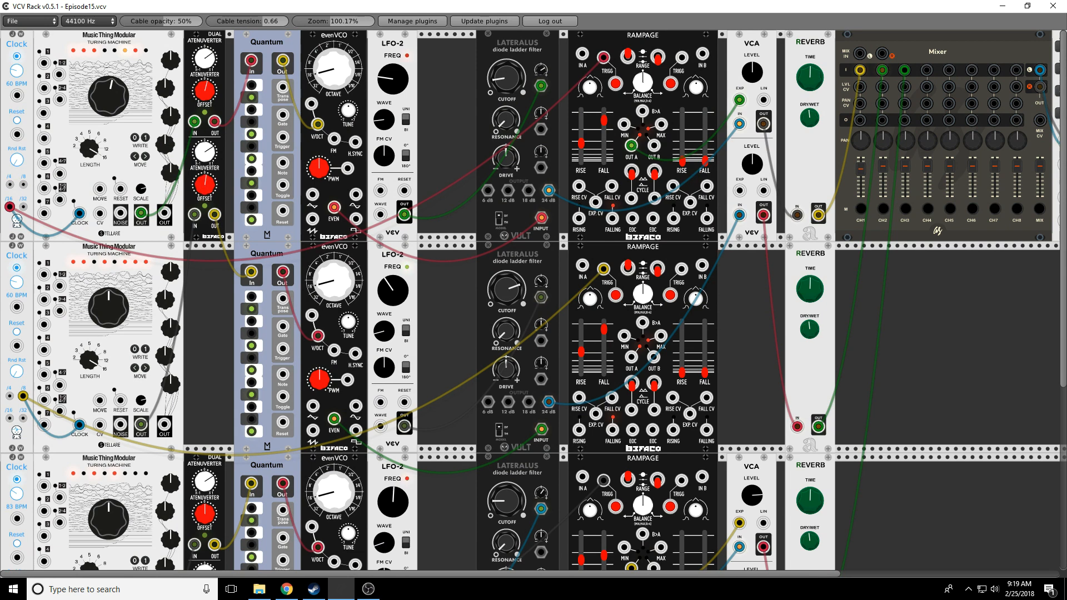
Step: Lengthen all three reverb times, raise the bottom reverb's wet mix, and reduce the middle one's
{"action": "scroll", "coordinate": [203, 315], "scroll_direction": "down", "scroll_amount": 4}
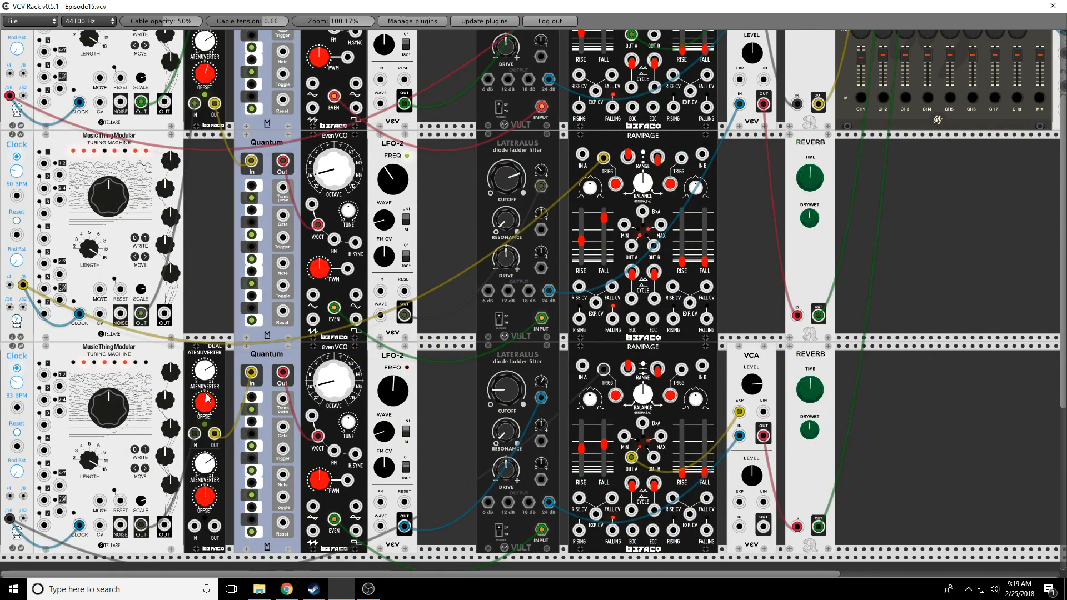
{"action": "left_click_drag", "start_coordinate": [808, 224], "coordinate": [808, 223]}
{"action": "left_click_drag", "start_coordinate": [810, 432], "coordinate": [812, 406]}
{"action": "scroll", "coordinate": [811, 392], "scroll_direction": "up", "scroll_amount": 4}
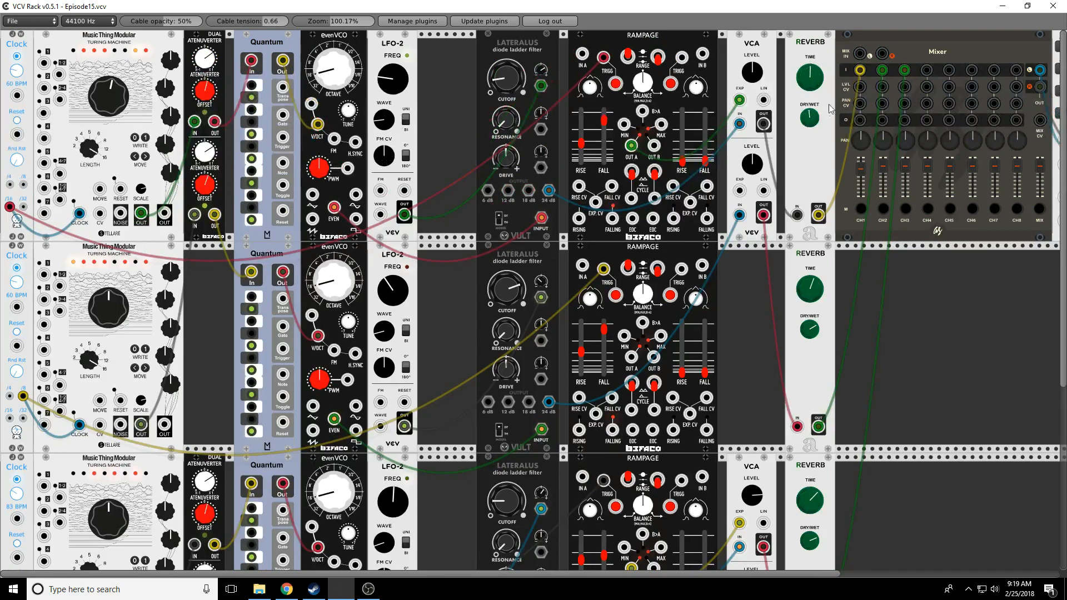
{"action": "left_click_drag", "start_coordinate": [810, 77], "coordinate": [811, 63]}
{"action": "left_click_drag", "start_coordinate": [810, 330], "coordinate": [811, 343]}
{"action": "left_click_drag", "start_coordinate": [805, 292], "coordinate": [805, 277]}
{"action": "left_click_drag", "start_coordinate": [803, 502], "coordinate": [803, 492]}
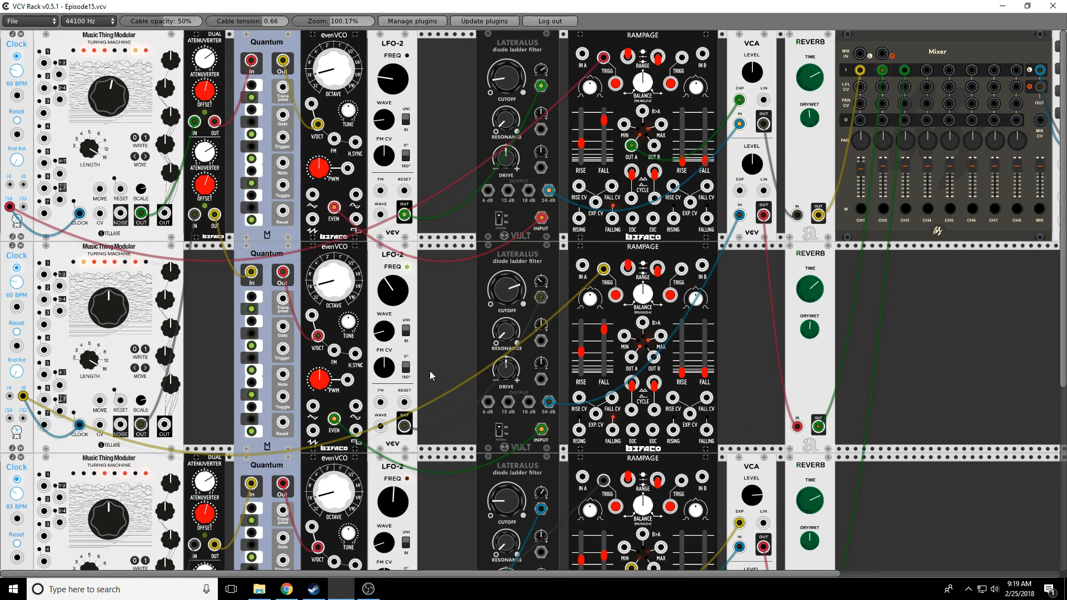
{"action": "scroll", "coordinate": [428, 360], "scroll_direction": "down", "scroll_amount": 3}
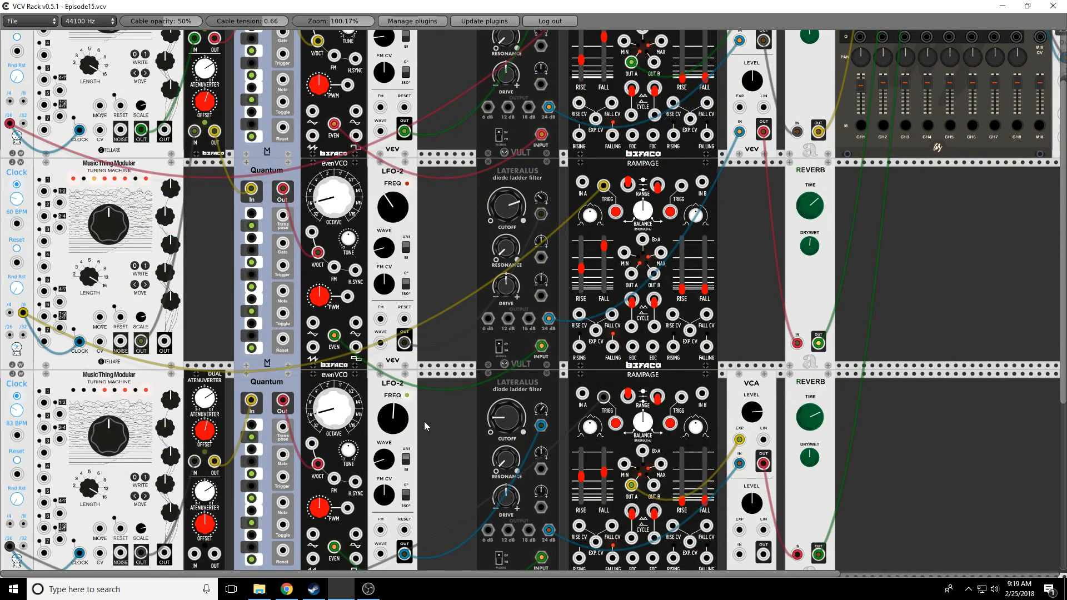
Step: Drag the Audio output and Mixer modules further right along the top row
{"action": "scroll", "coordinate": [428, 580], "scroll_direction": "right", "scroll_amount": 10}
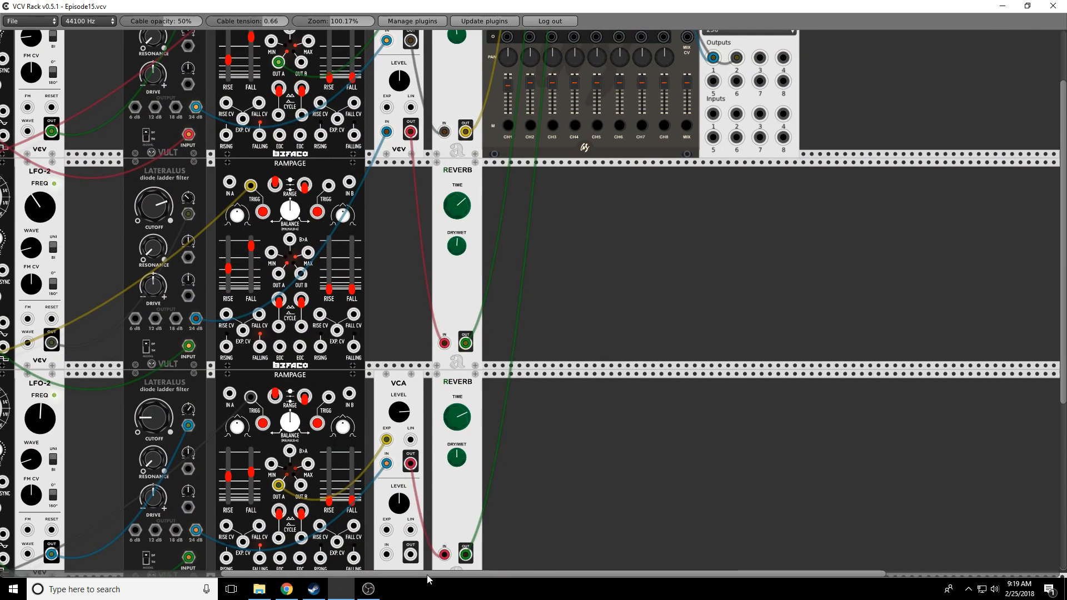
{"action": "scroll", "coordinate": [669, 471], "scroll_direction": "up", "scroll_amount": 3}
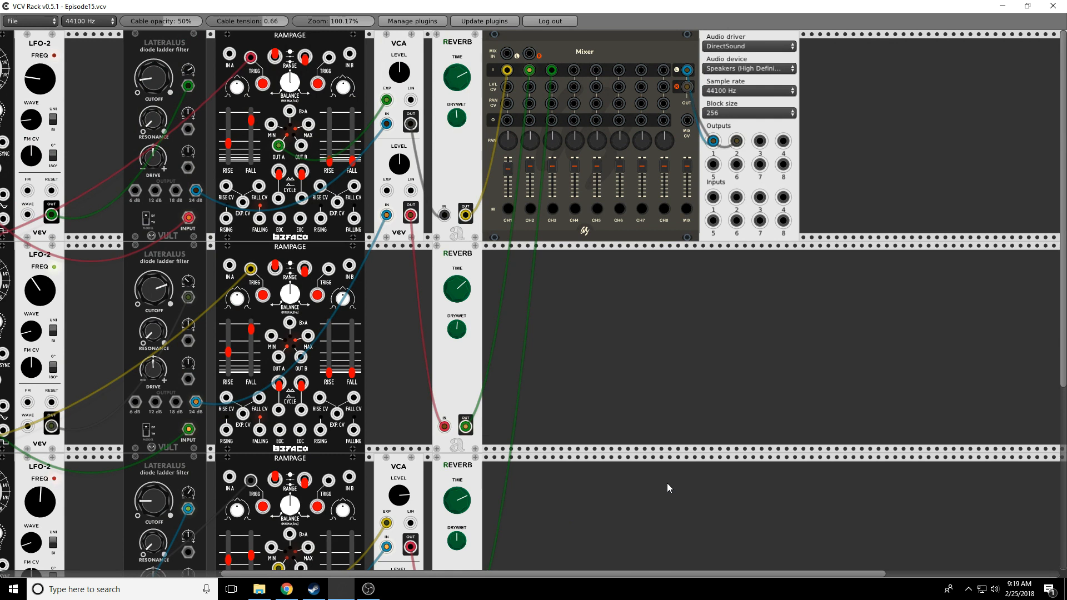
{"action": "left_click_drag", "start_coordinate": [749, 36], "coordinate": [1014, 69]}
{"action": "left_click_drag", "start_coordinate": [648, 38], "coordinate": [909, 67]}
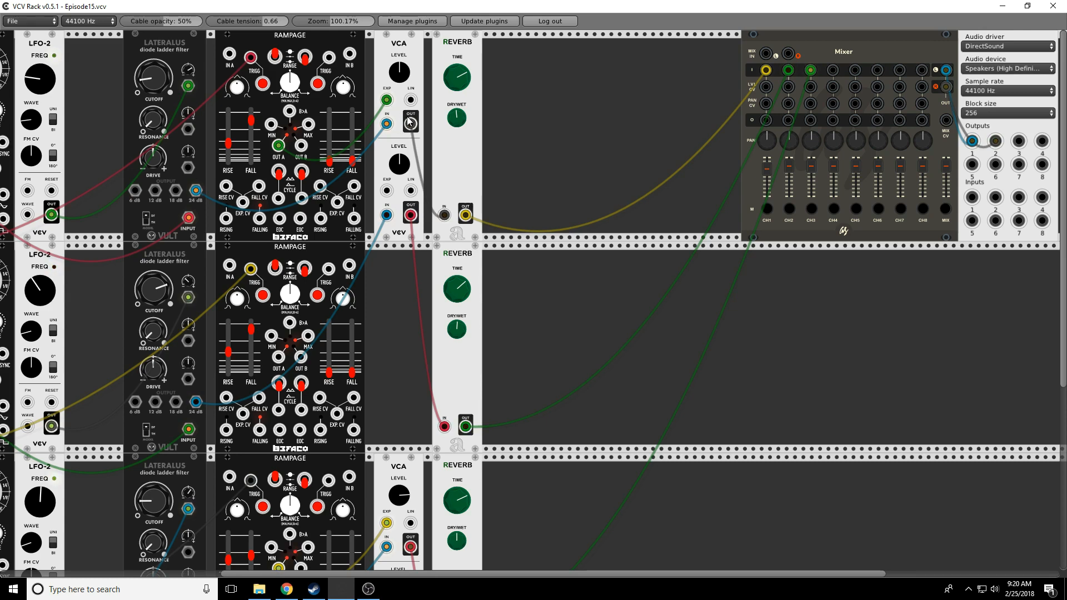
Step: Add an Audible Instruments Texture Synthesizer after the top Reverb
{"action": "right_click", "coordinate": [561, 102]}
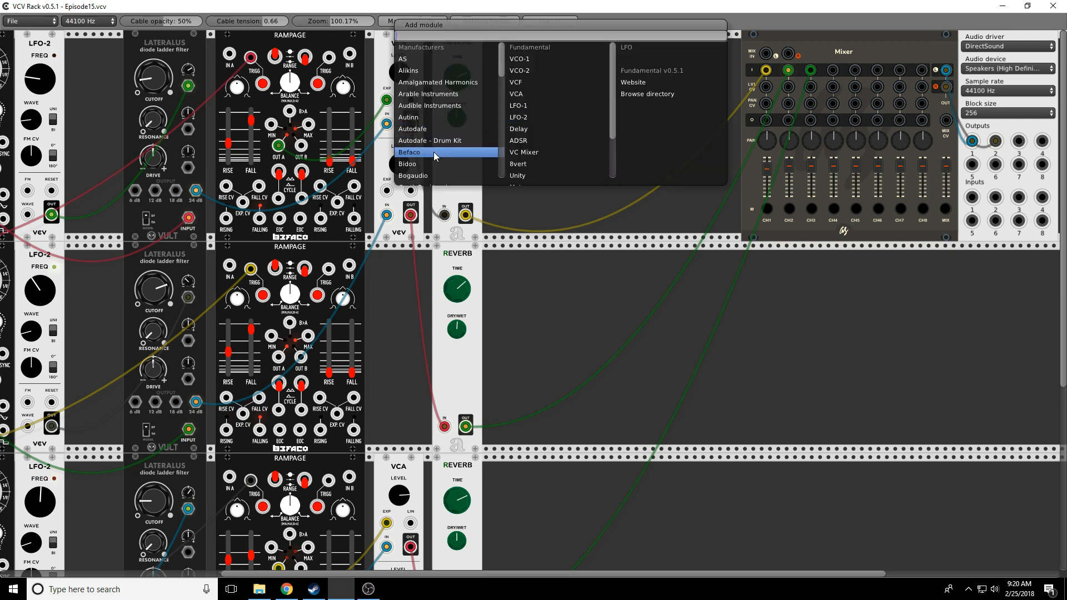
{"action": "left_click", "coordinate": [429, 107]}
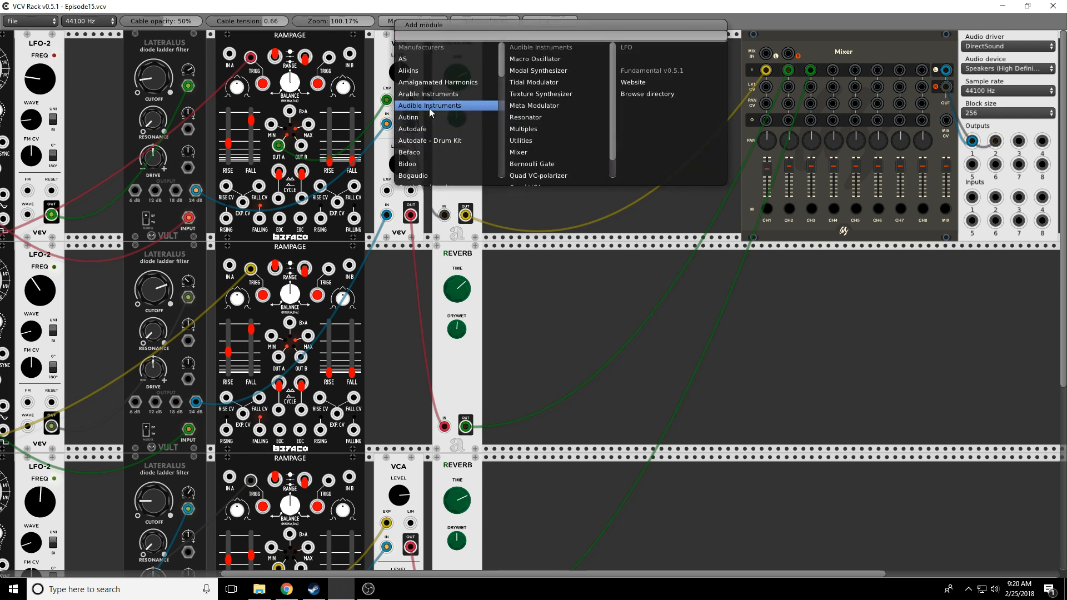
{"action": "left_click", "coordinate": [527, 95]}
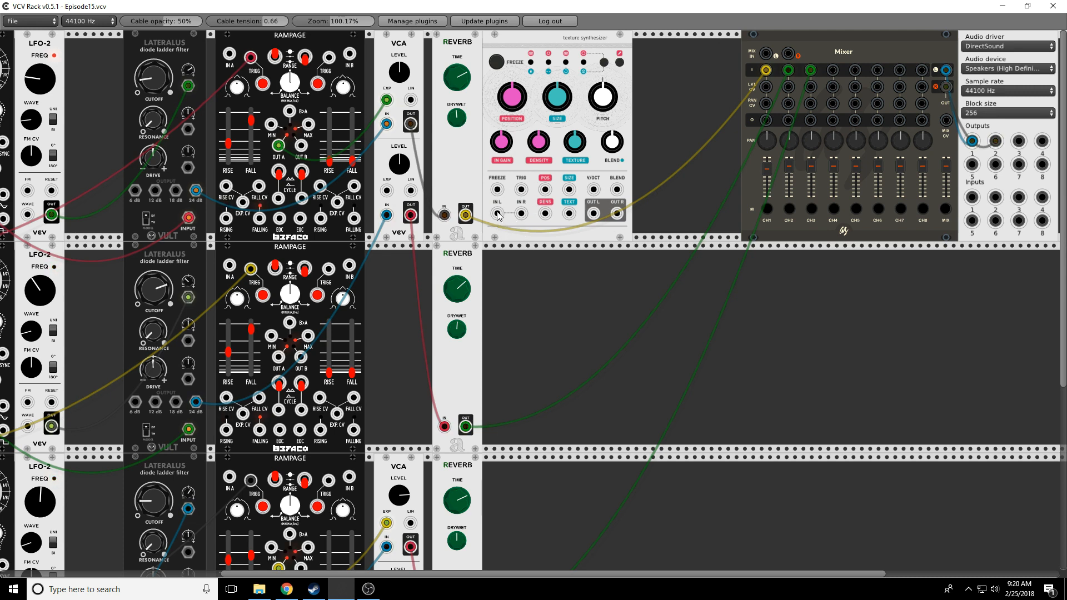
Step: Feed it from the top VCA, send OUT L to the mixer, and raise SIZE and IN GAIN
{"action": "mouse_move", "coordinate": [498, 215]}
{"action": "left_mouse_down"}
{"action": "mouse_move", "coordinate": [410, 193]}
{"action": "mouse_move", "coordinate": [411, 128]}
{"action": "left_mouse_up"}
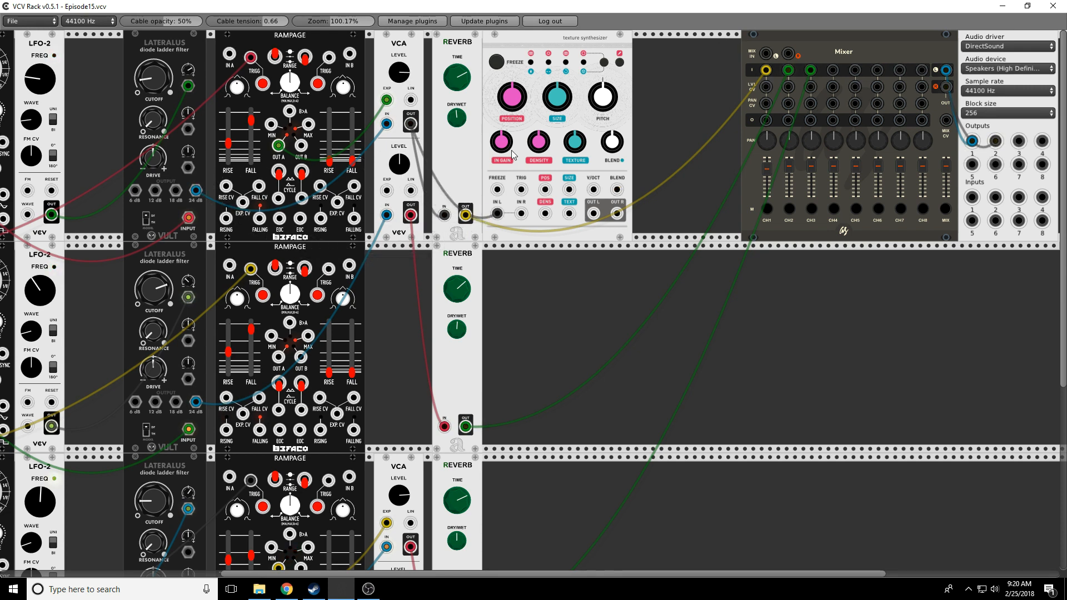
{"action": "mouse_move", "coordinate": [593, 213]}
{"action": "left_mouse_down"}
{"action": "mouse_move", "coordinate": [863, 104]}
{"action": "mouse_move", "coordinate": [832, 69]}
{"action": "left_mouse_up"}
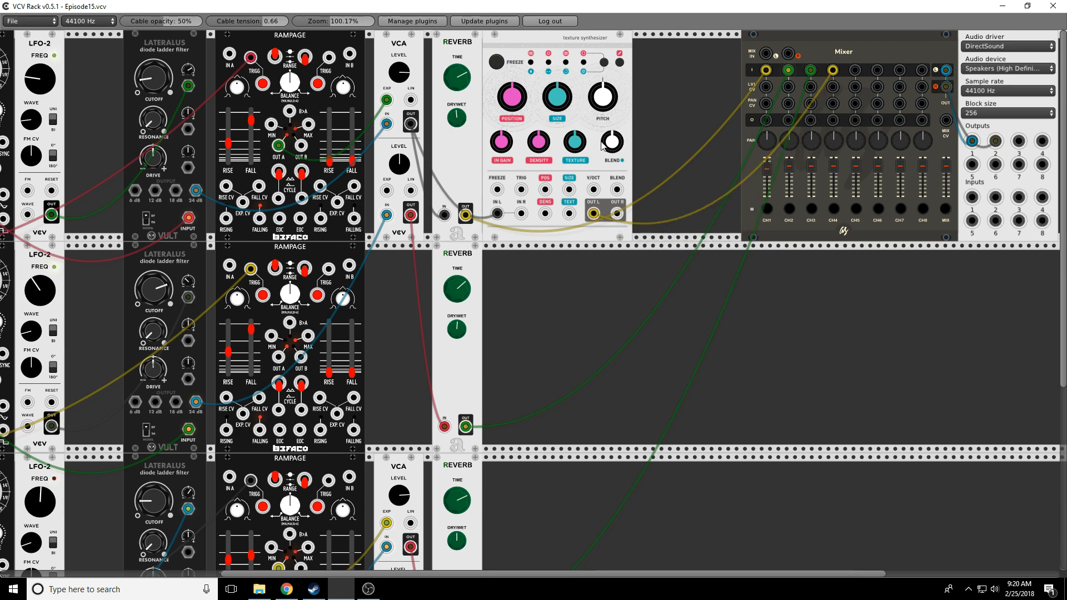
{"action": "left_click_drag", "start_coordinate": [557, 107], "coordinate": [557, 60]}
{"action": "left_click_drag", "start_coordinate": [502, 140], "coordinate": [502, 80]}
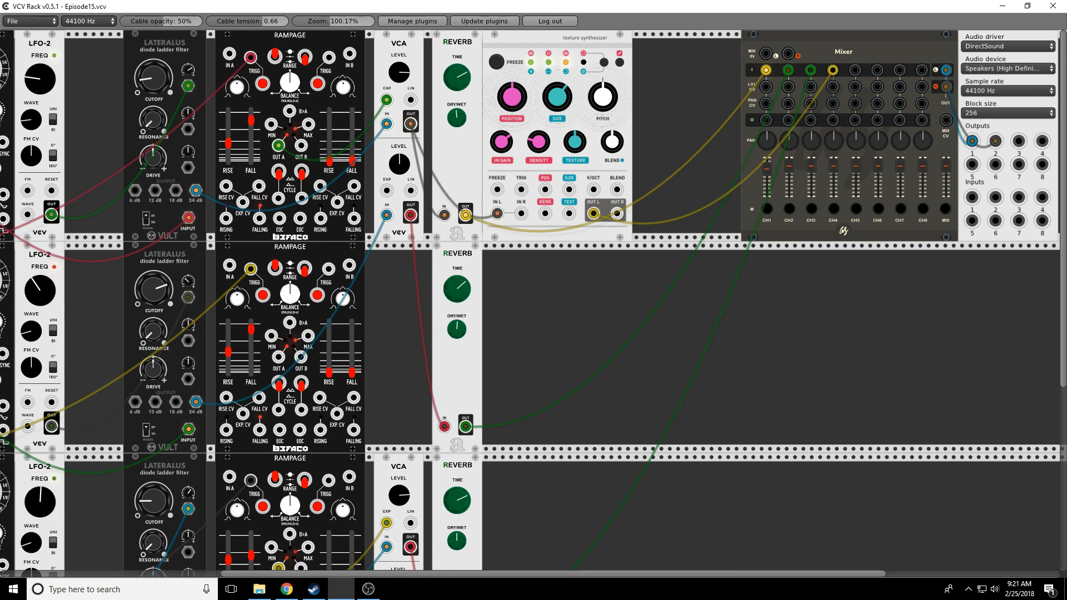
Step: Mute mixer channels 1–3 and raise the channel 4 level
{"action": "left_click", "coordinate": [789, 209]}
{"action": "left_click", "coordinate": [812, 210]}
{"action": "left_click", "coordinate": [767, 209]}
{"action": "left_click_drag", "start_coordinate": [834, 173], "coordinate": [833, 170]}
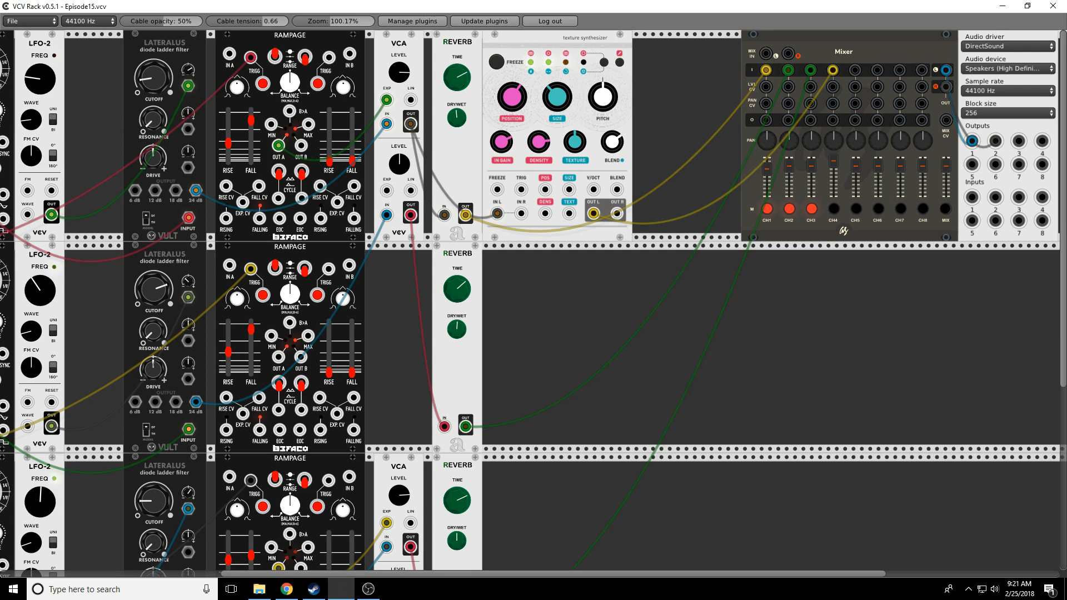
Step: Move the Texture Synthesizer's position earlier, lower and switch its blend, then unmute channel 1
{"action": "left_click_drag", "start_coordinate": [508, 100], "coordinate": [508, 111]}
{"action": "left_click_drag", "start_coordinate": [614, 142], "coordinate": [617, 146]}
{"action": "left_click", "coordinate": [613, 158]}
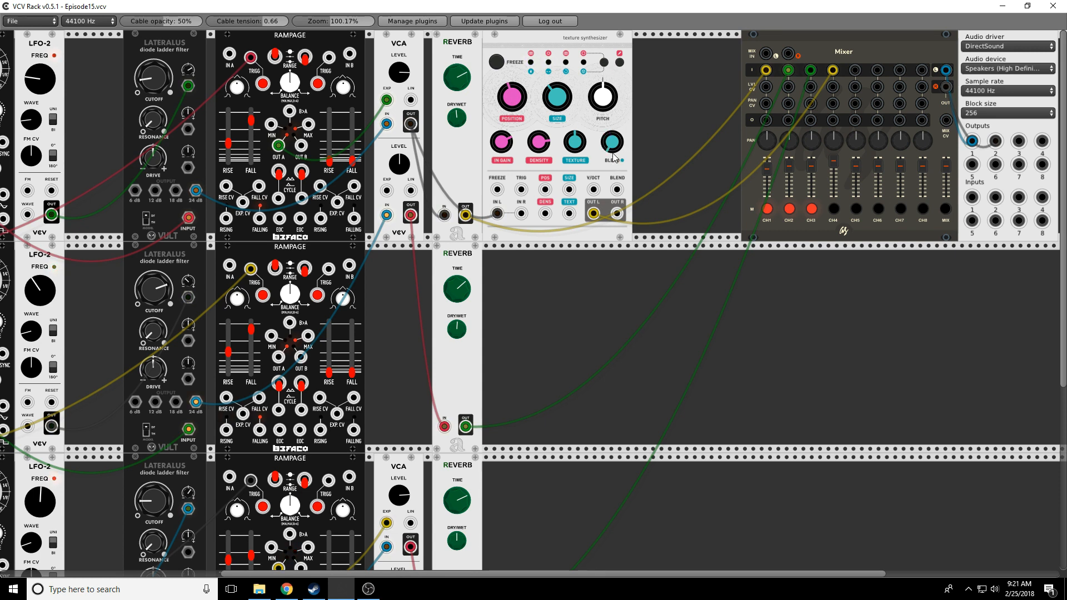
{"action": "left_click", "coordinate": [767, 210]}
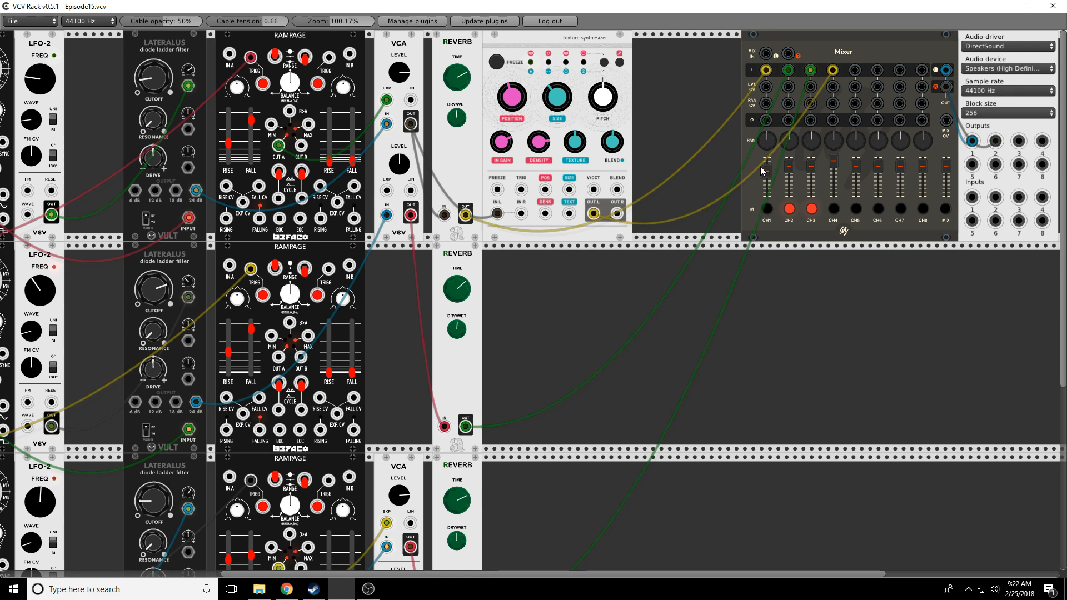
Step: Change the Texture Synthesizer's blend setting, raise blend to about halfway, and unmute mixer CH3
{"action": "right_click", "coordinate": [624, 83]}
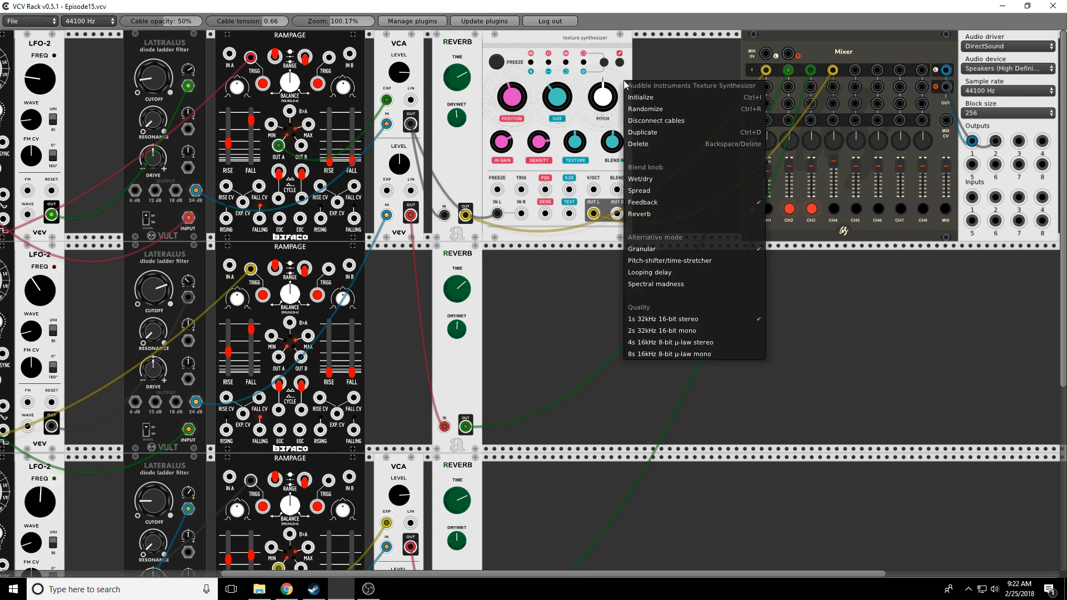
{"action": "left_click", "coordinate": [646, 216]}
{"action": "left_click_drag", "start_coordinate": [612, 142], "coordinate": [612, 33]}
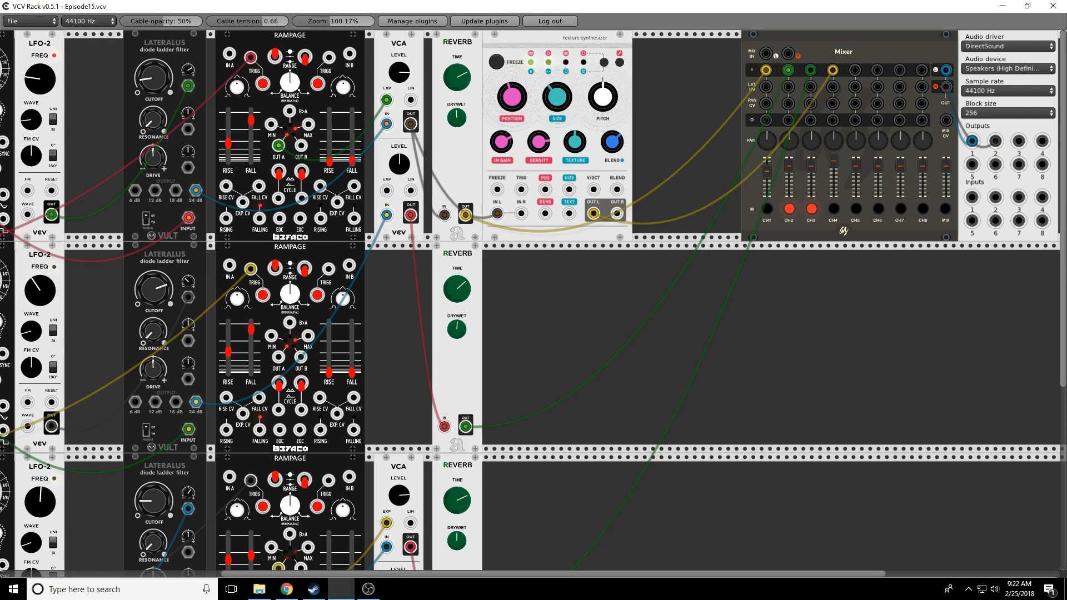
{"action": "left_click", "coordinate": [811, 209]}
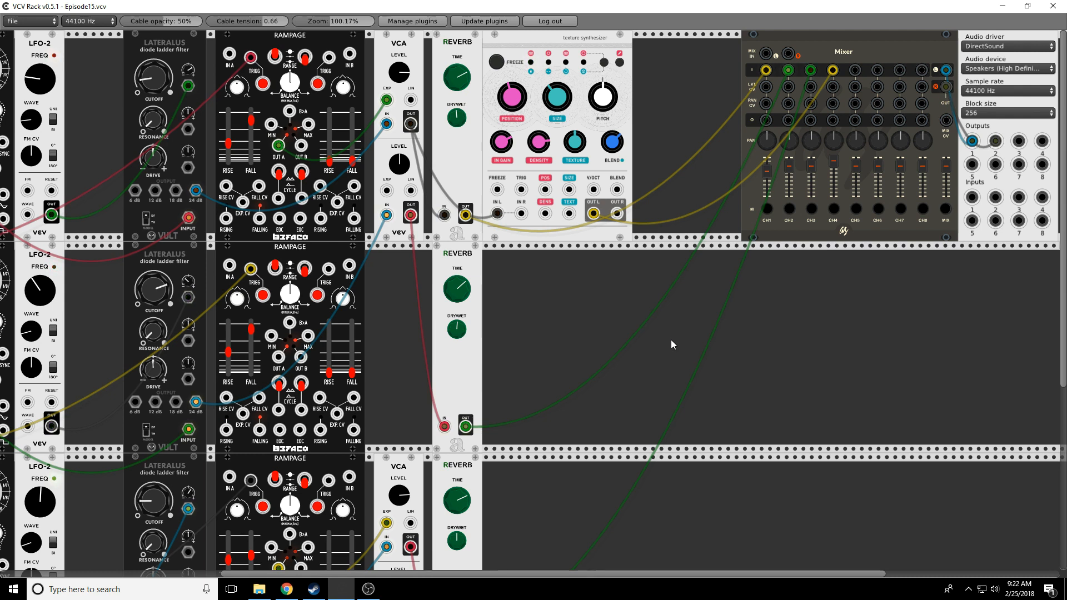
Step: Duplicate the Texture Synthesizer, feed VCA OUT into its IN R and send OUT L to the mixer
{"action": "right_click", "coordinate": [515, 39]}
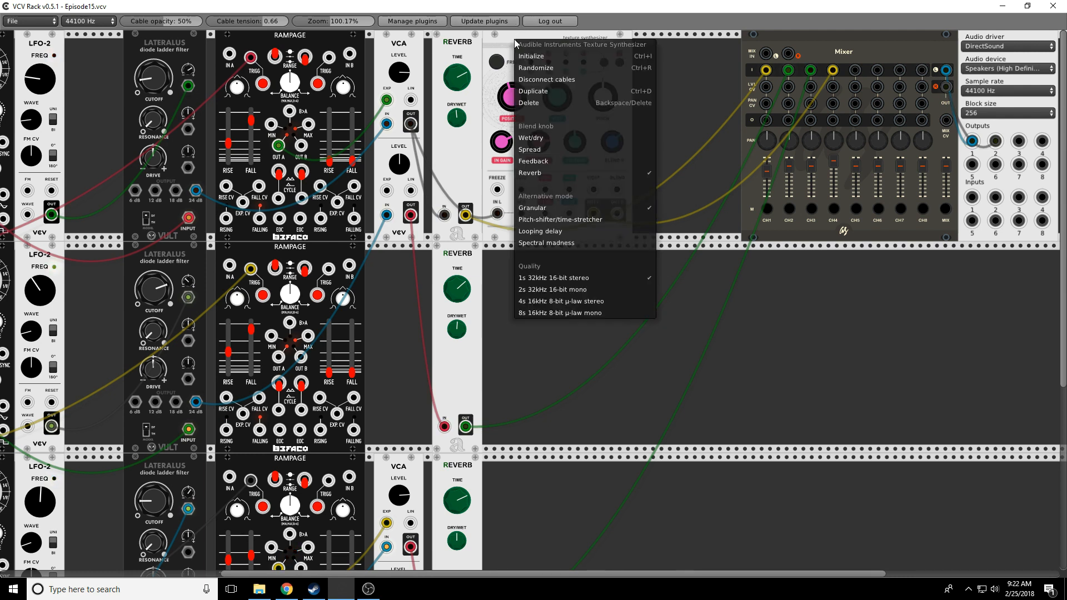
{"action": "left_click", "coordinate": [538, 99]}
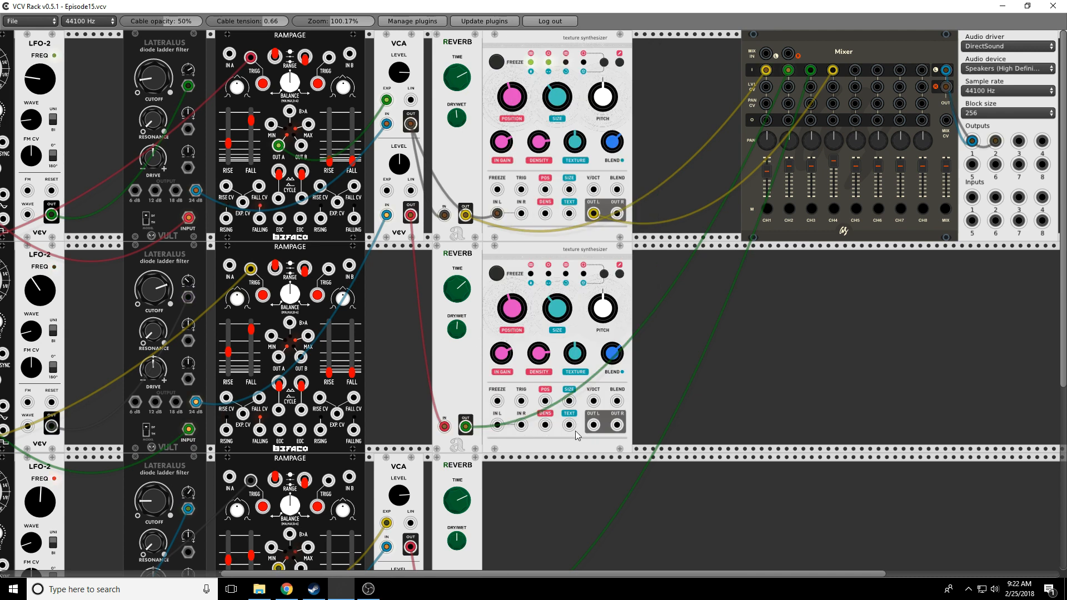
{"action": "left_click_drag", "start_coordinate": [523, 430], "coordinate": [412, 219]}
{"action": "left_click_drag", "start_coordinate": [593, 425], "coordinate": [856, 71]}
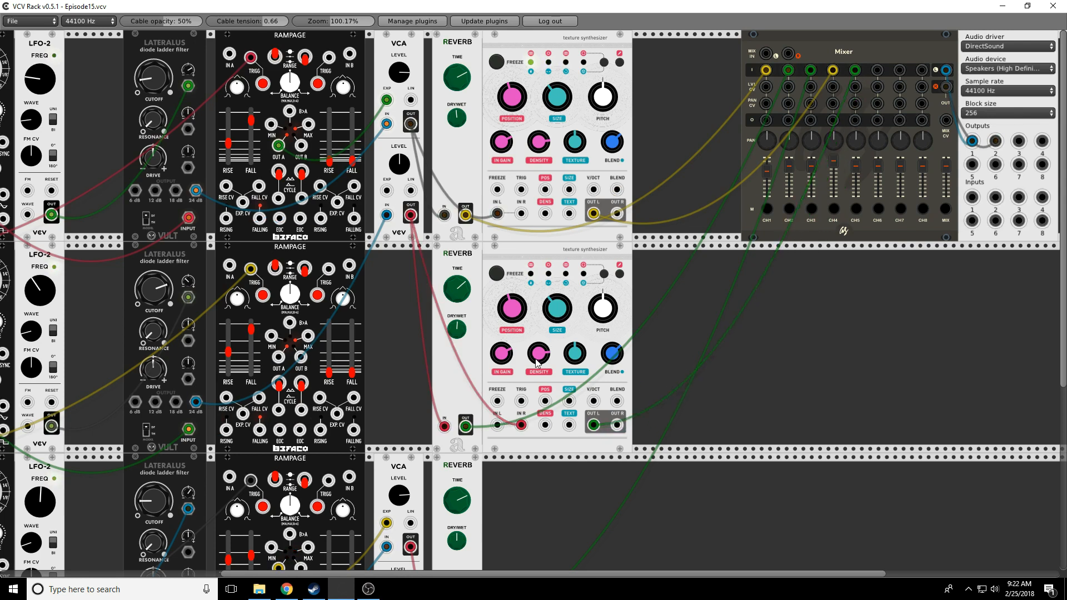
Step: Raise the second synth's density slightly and lower its pitch and size
{"action": "left_click_drag", "start_coordinate": [536, 357], "coordinate": [570, 347]}
{"action": "left_click_drag", "start_coordinate": [606, 317], "coordinate": [603, 345]}
{"action": "left_click_drag", "start_coordinate": [551, 313], "coordinate": [509, 307]}
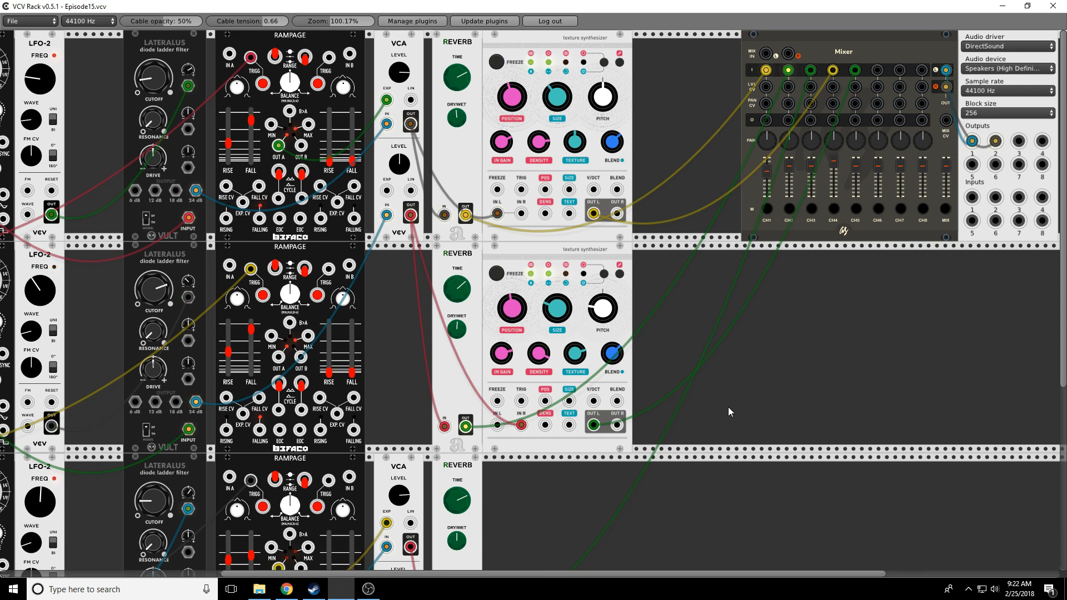
{"action": "scroll", "coordinate": [729, 405], "scroll_direction": "down", "scroll_amount": 4}
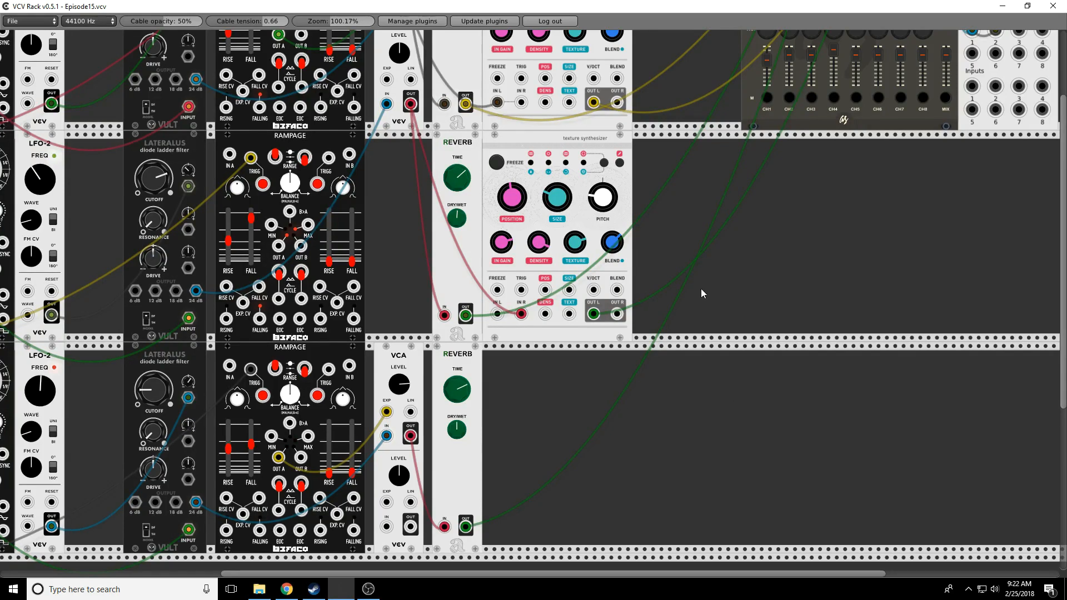
Step: Add an Audible Instruments Resonator to the bottom row, replacing a mistakenly added Meta Modulator
{"action": "scroll", "coordinate": [573, 389], "scroll_direction": "down", "scroll_amount": 2}
{"action": "right_click", "coordinate": [569, 393]}
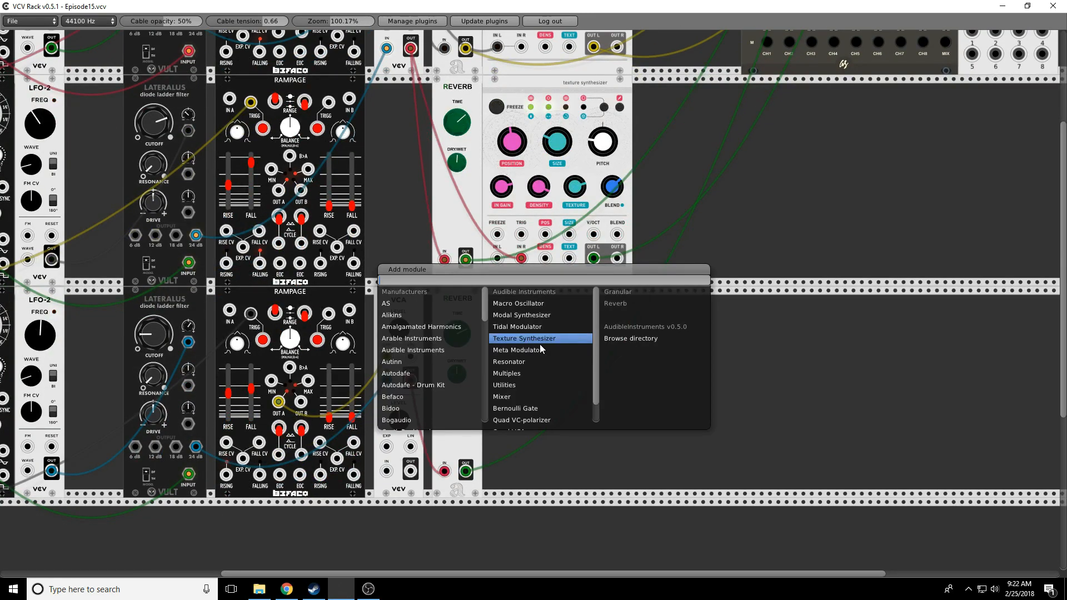
{"action": "left_click", "coordinate": [525, 350]}
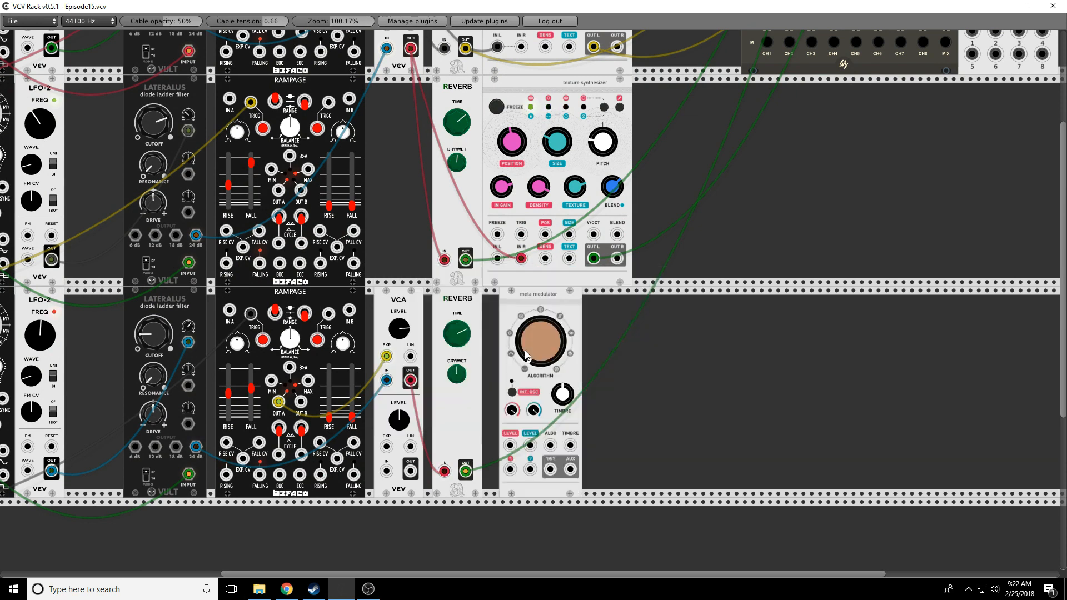
{"action": "right_click", "coordinate": [548, 315]}
{"action": "left_click", "coordinate": [569, 364]}
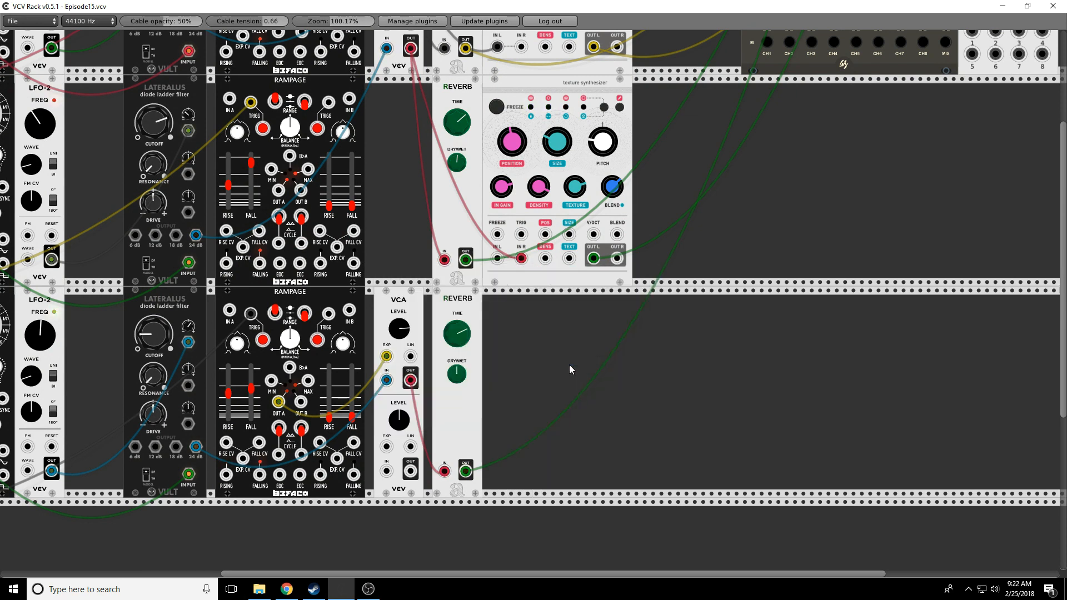
{"action": "right_click", "coordinate": [569, 365]}
{"action": "left_click", "coordinate": [542, 366]}
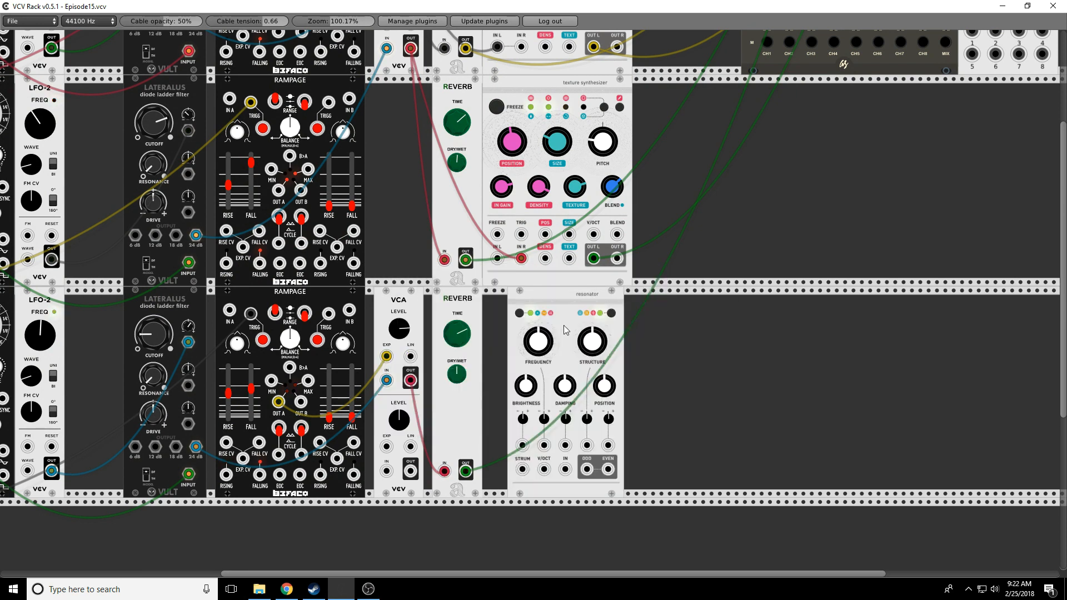
{"action": "scroll", "coordinate": [728, 382], "scroll_direction": "down", "scroll_amount": 3}
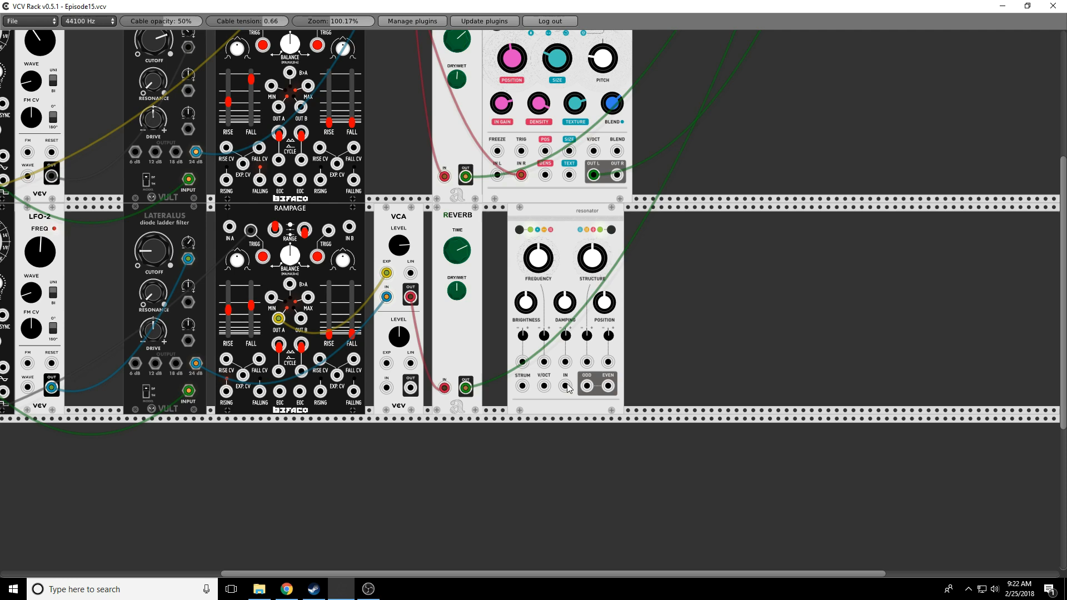
Step: Cable the lower VCA into the Resonator's IN, its ODD output to the mixer, and a trigger into STRUM
{"action": "left_click_drag", "start_coordinate": [567, 385], "coordinate": [410, 296]}
{"action": "left_click_drag", "start_coordinate": [593, 388], "coordinate": [876, 64]}
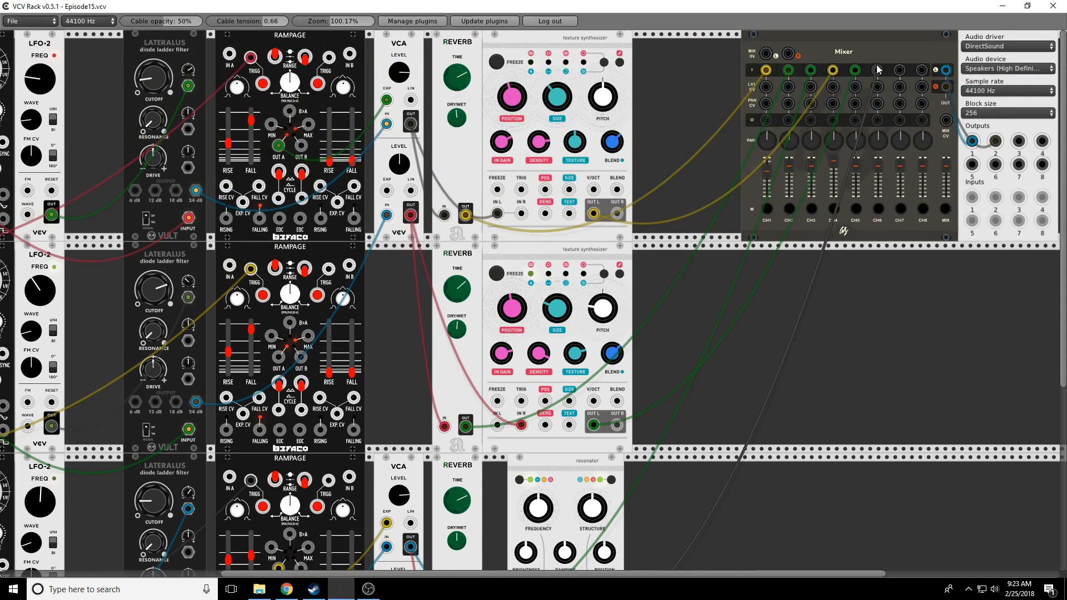
{"action": "scroll", "coordinate": [457, 535], "scroll_direction": "down", "scroll_amount": 5}
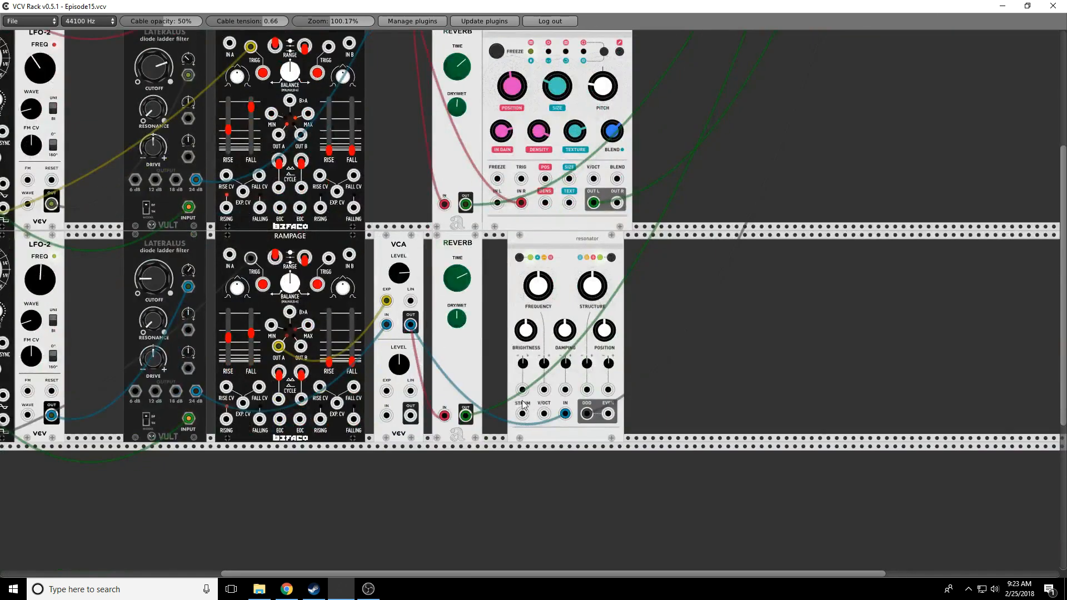
{"action": "left_click_drag", "start_coordinate": [522, 414], "coordinate": [12, 390]}
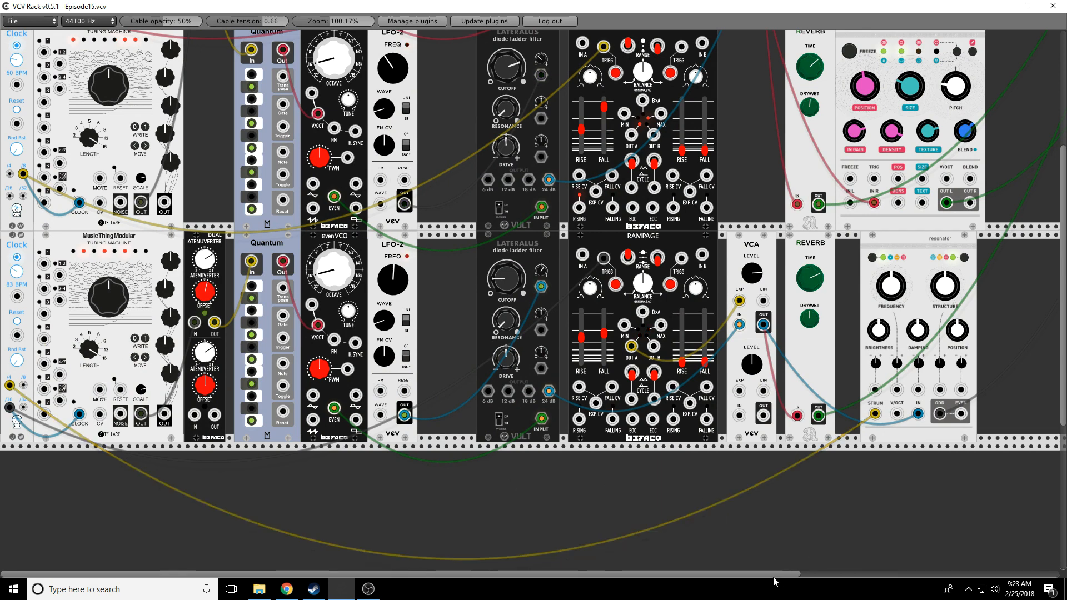
{"action": "left_click_drag", "start_coordinate": [770, 574], "coordinate": [884, 574]}
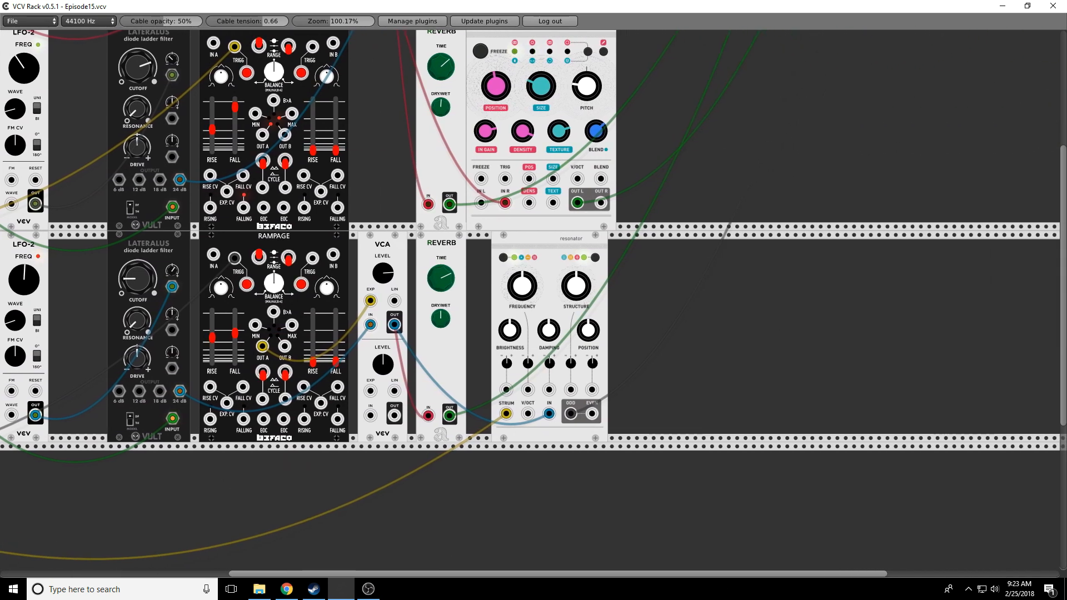
{"action": "scroll", "coordinate": [754, 334], "scroll_direction": "up", "scroll_amount": 5}
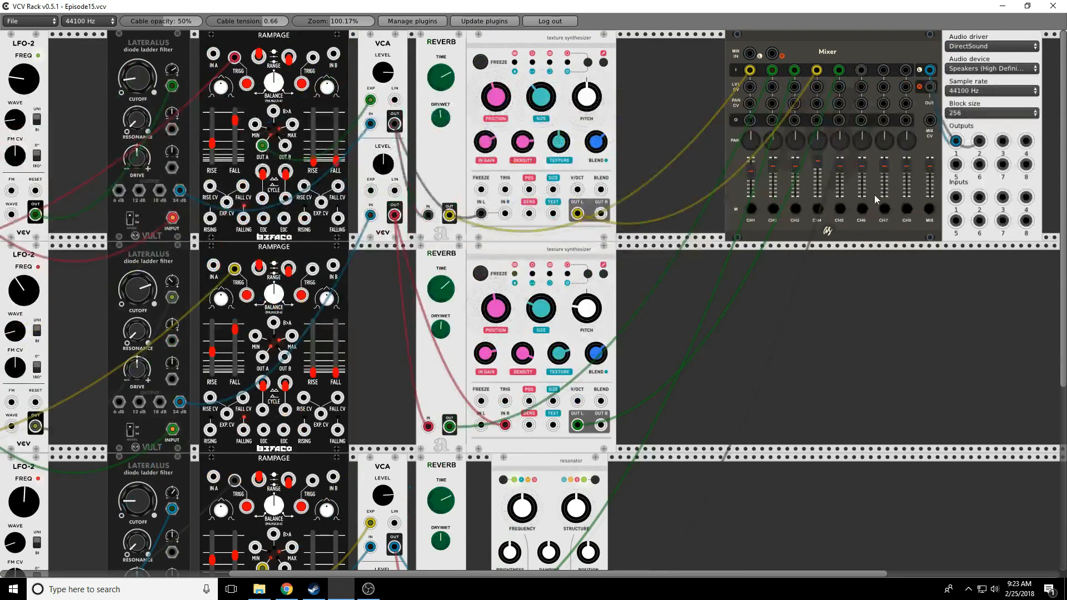
Step: Switch on the mute buttons of mixer channels CH1, CH2, CH3, CH4 and CH5
{"action": "left_click", "coordinate": [752, 209]}
{"action": "left_click", "coordinate": [774, 209]}
{"action": "left_click", "coordinate": [795, 209]}
{"action": "left_click", "coordinate": [818, 209]}
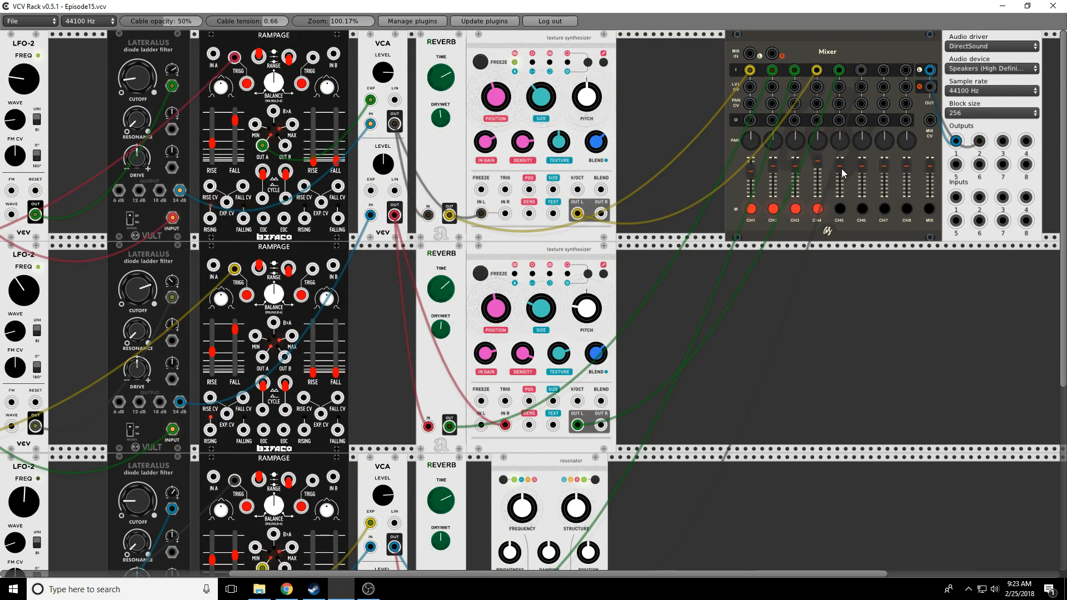
{"action": "scroll", "coordinate": [691, 458], "scroll_direction": "down", "scroll_amount": 3}
{"action": "scroll", "coordinate": [668, 446], "scroll_direction": "down", "scroll_amount": 2}
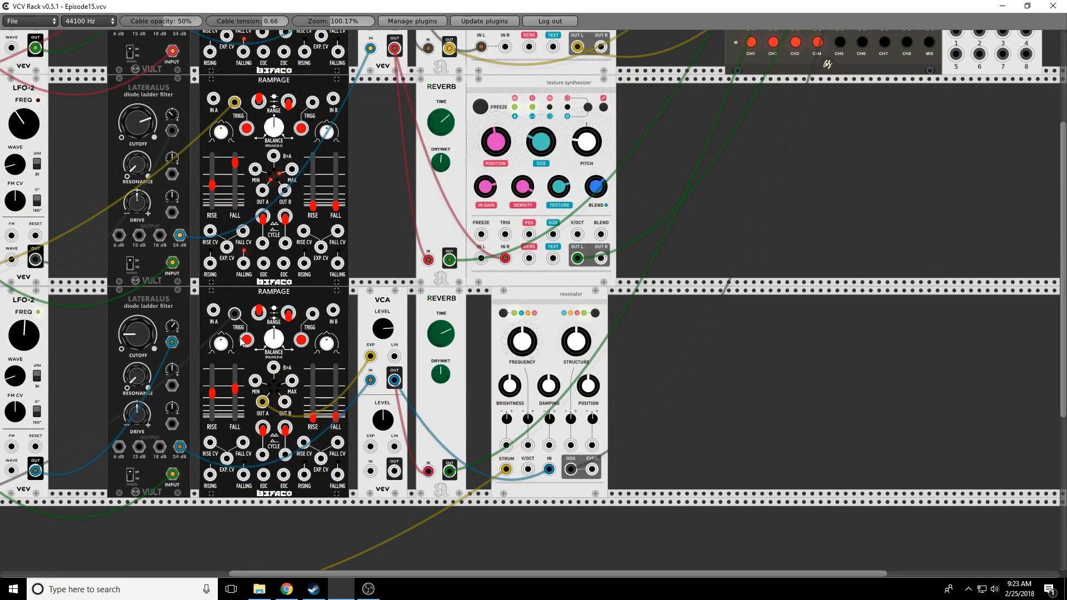
{"action": "scroll", "coordinate": [745, 402], "scroll_direction": "up", "scroll_amount": 5}
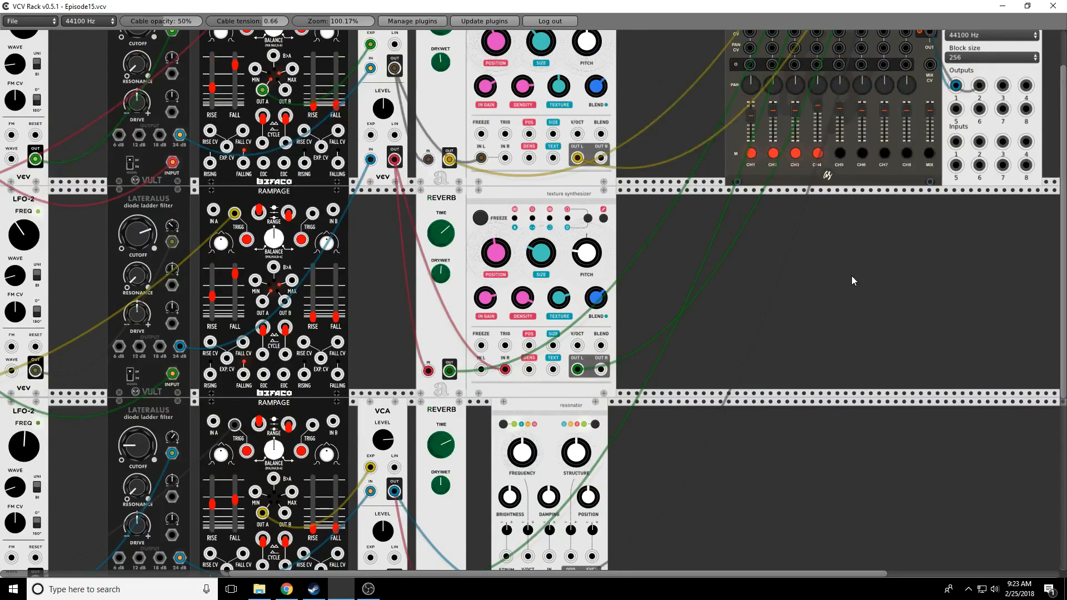
{"action": "left_click", "coordinate": [844, 208]}
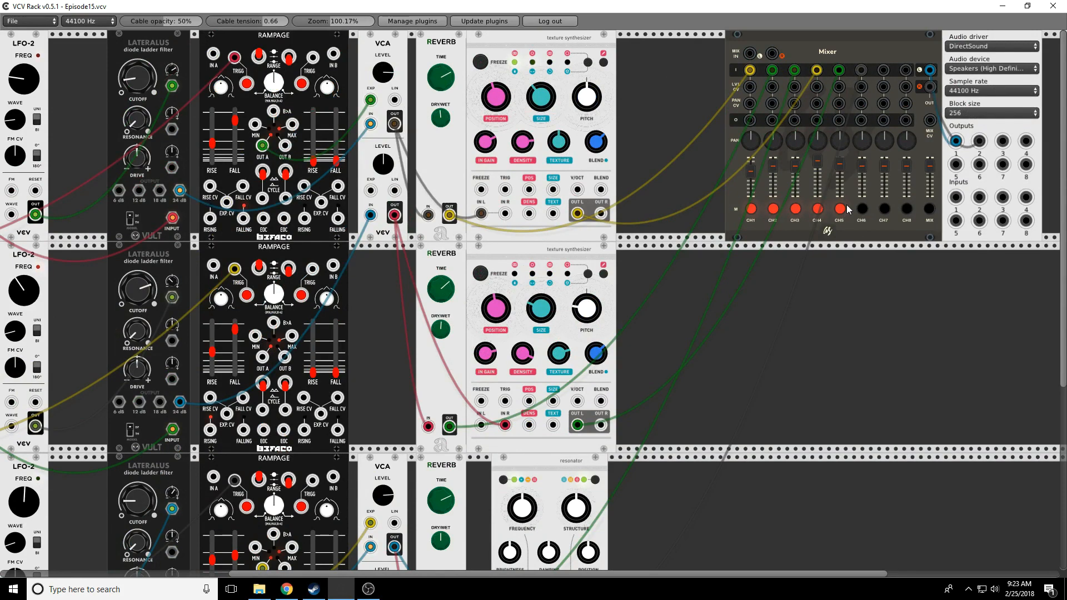
{"action": "scroll", "coordinate": [730, 366], "scroll_direction": "down", "scroll_amount": 4}
{"action": "scroll", "coordinate": [773, 276], "scroll_direction": "up", "scroll_amount": 3}
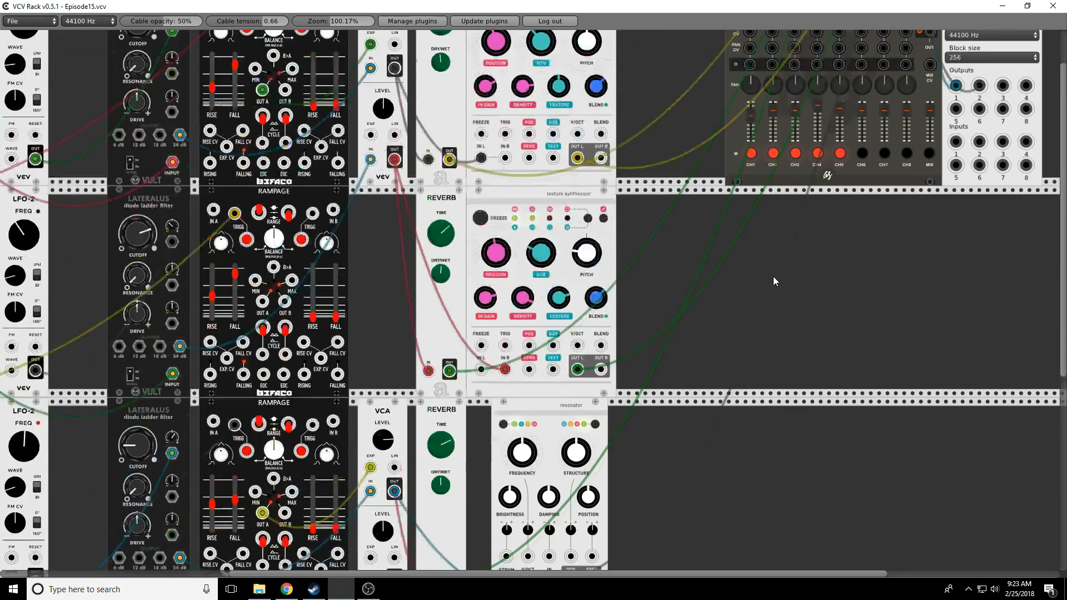
Step: Move the cable off mixer CH6, then tune the Resonator's damping, structure, position, mode and a modulation amount
{"action": "left_click_drag", "start_coordinate": [865, 45], "coordinate": [862, 71]}
{"action": "scroll", "coordinate": [695, 413], "scroll_direction": "down", "scroll_amount": 5}
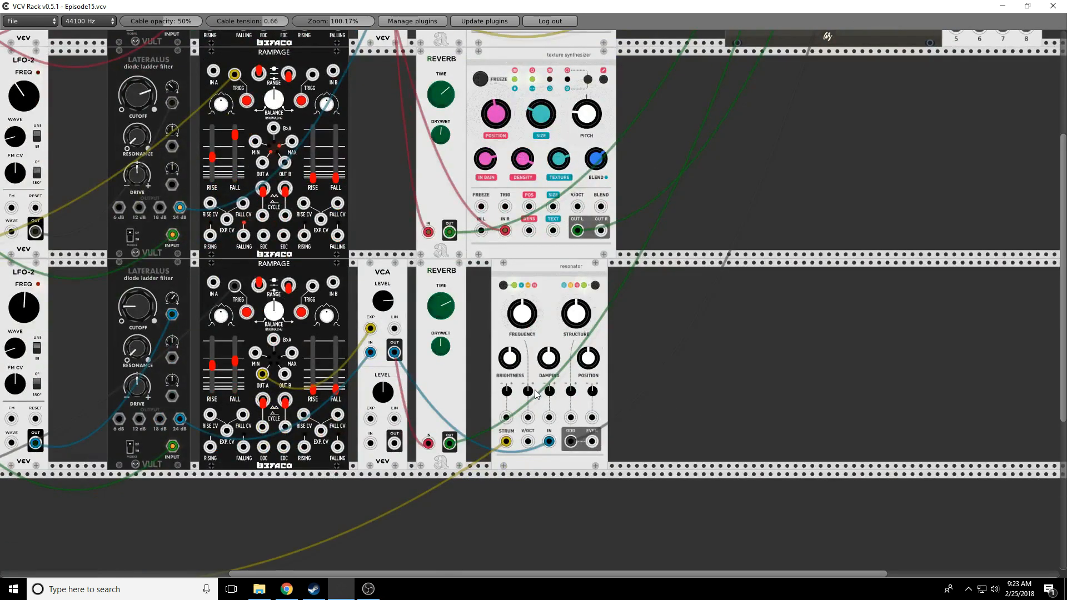
{"action": "left_click_drag", "start_coordinate": [548, 358], "coordinate": [549, 337]}
{"action": "left_click_drag", "start_coordinate": [577, 314], "coordinate": [577, 333]}
{"action": "left_click", "coordinate": [596, 286]}
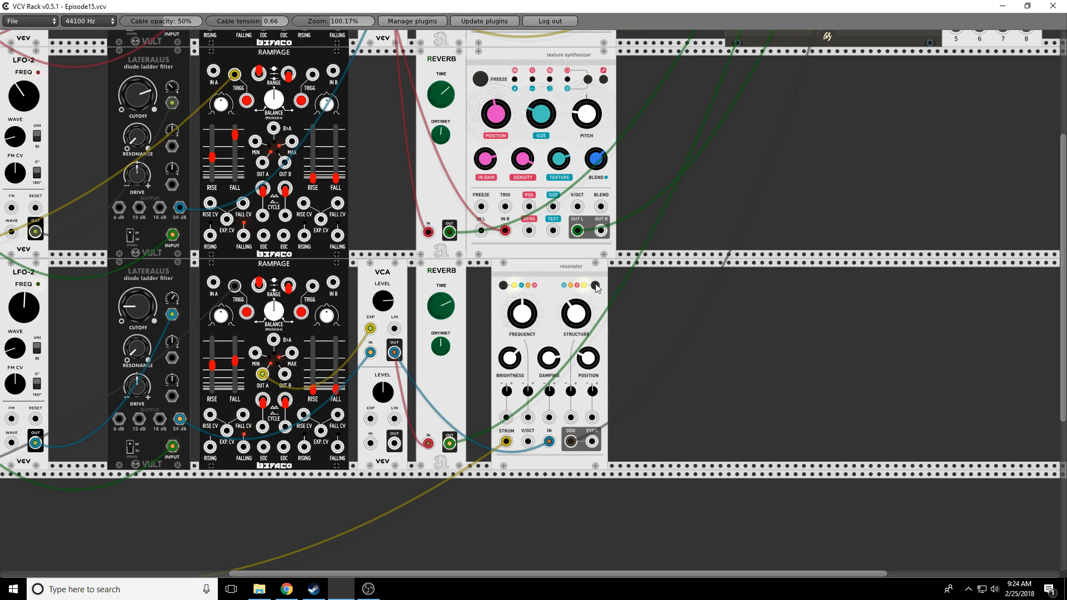
{"action": "left_click_drag", "start_coordinate": [570, 310], "coordinate": [570, 355]}
{"action": "left_click_drag", "start_coordinate": [586, 373], "coordinate": [585, 383]}
{"action": "left_click_drag", "start_coordinate": [576, 314], "coordinate": [576, 303]}
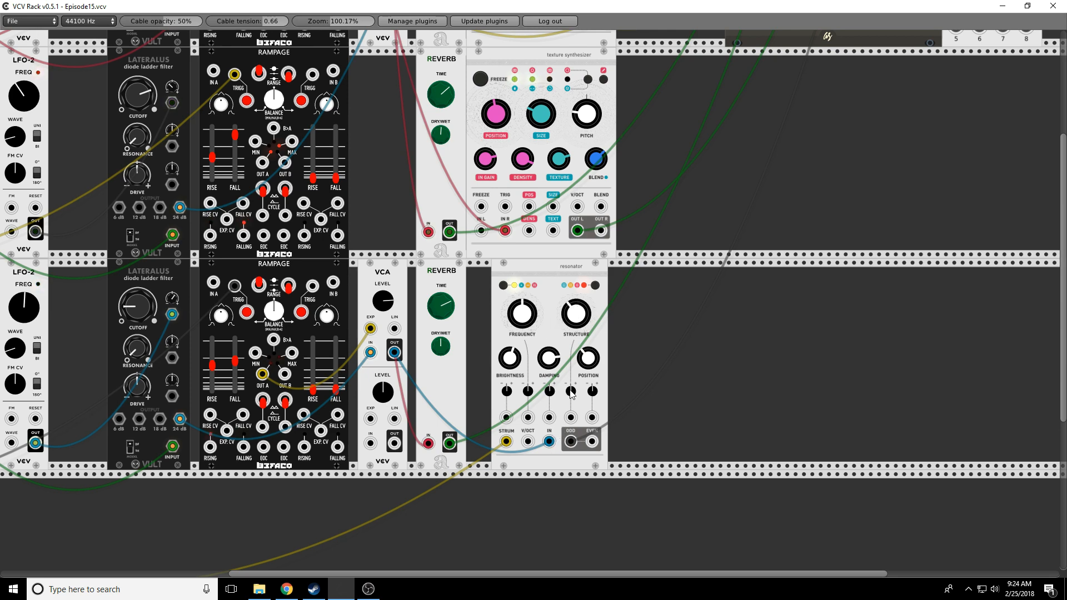
{"action": "left_click_drag", "start_coordinate": [579, 306], "coordinate": [580, 335]}
{"action": "left_click_drag", "start_coordinate": [573, 389], "coordinate": [573, 381]}
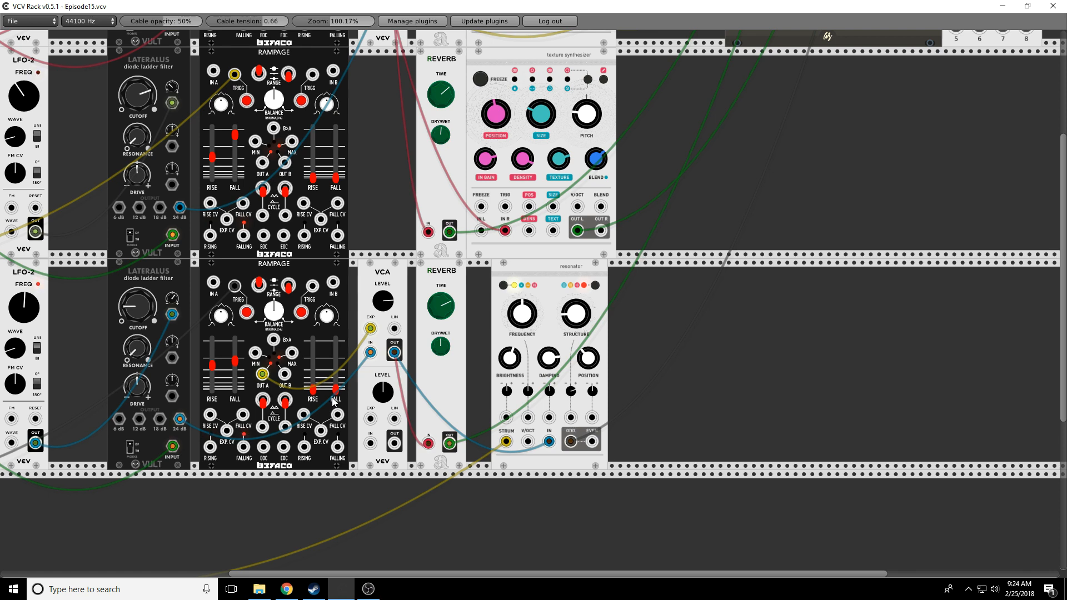
Step: Lengthen the lower Rampage's right-channel rise and fall, sliding it flush against the filter
{"action": "mouse_move", "coordinate": [315, 389]}
{"action": "left_mouse_down"}
{"action": "mouse_move", "coordinate": [315, 373]}
{"action": "mouse_move", "coordinate": [335, 385]}
{"action": "left_mouse_up"}
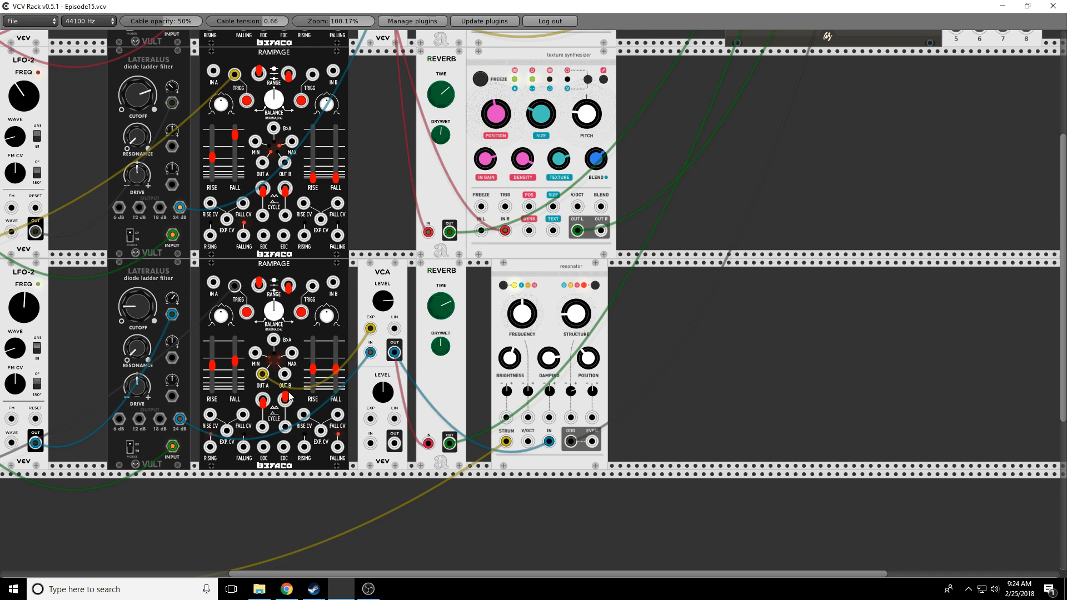
{"action": "left_click_drag", "start_coordinate": [308, 369], "coordinate": [303, 341]}
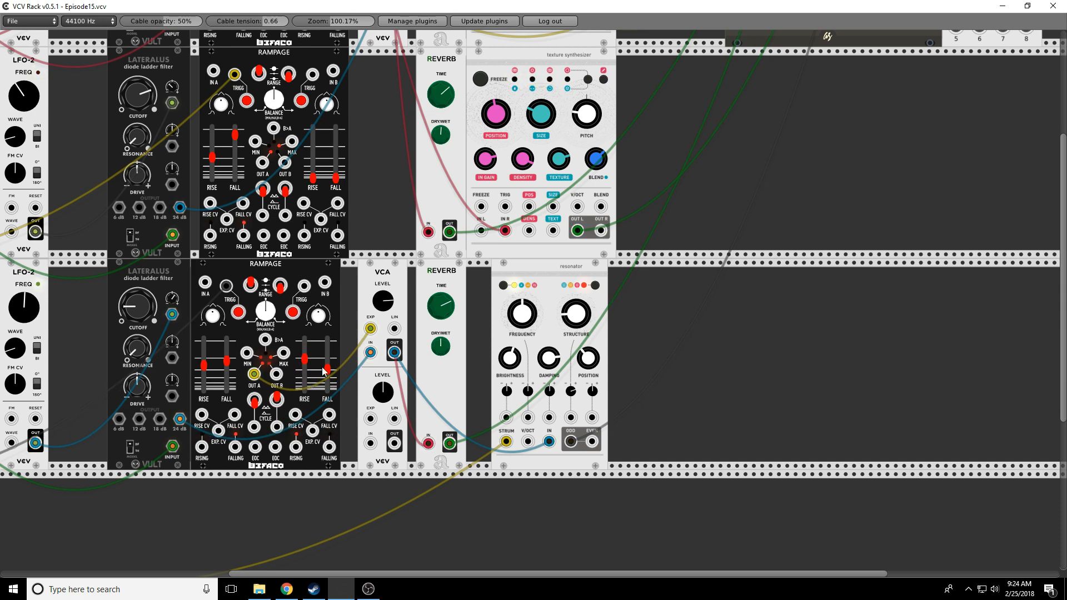
{"action": "left_click_drag", "start_coordinate": [328, 368], "coordinate": [571, 418]}
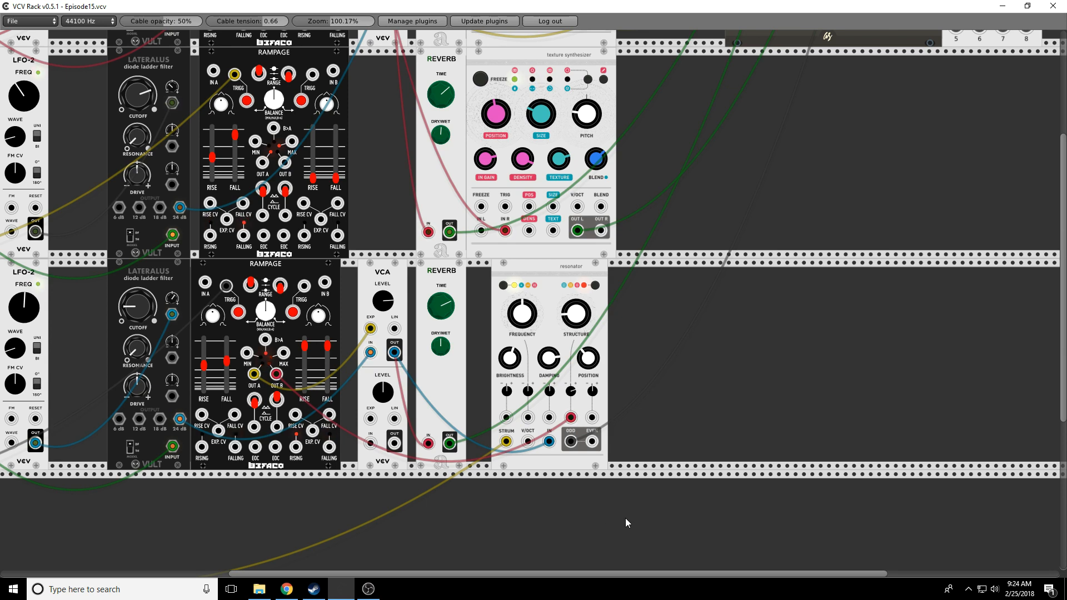
{"action": "scroll", "coordinate": [725, 474], "scroll_direction": "up", "scroll_amount": 5}
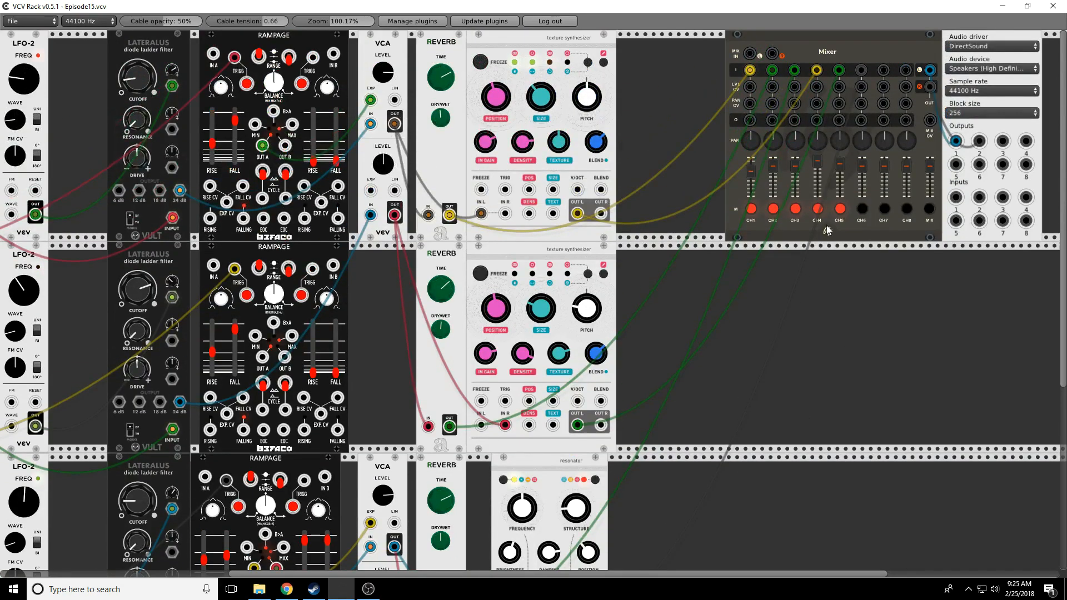
Step: Turn off the mute on mixer channels CH5, CH4, CH3 and CH2
{"action": "left_click", "coordinate": [838, 209]}
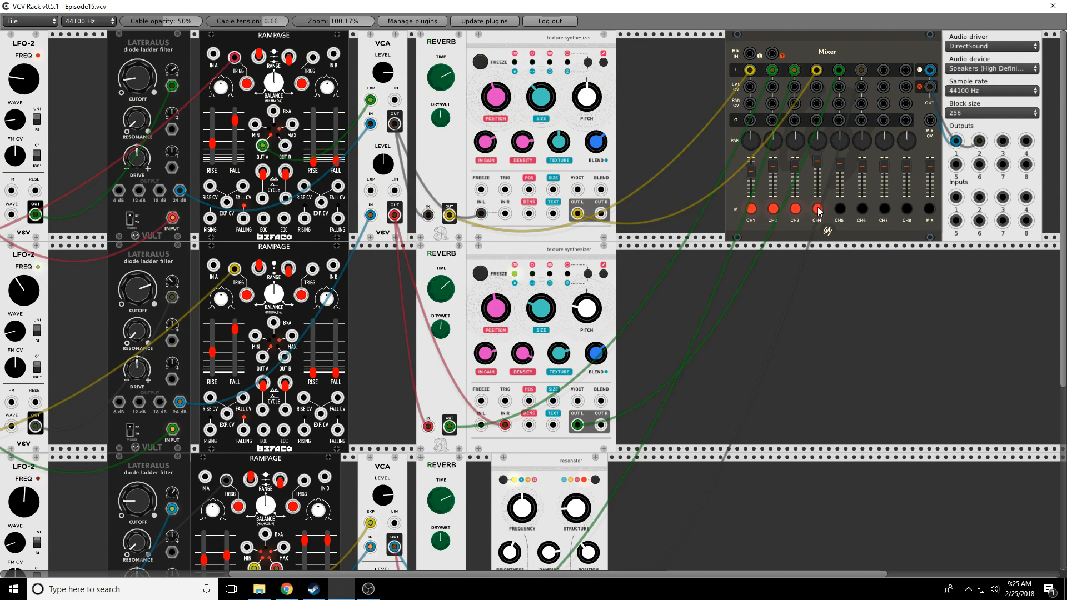
{"action": "left_click", "coordinate": [818, 210]}
{"action": "left_click", "coordinate": [795, 209]}
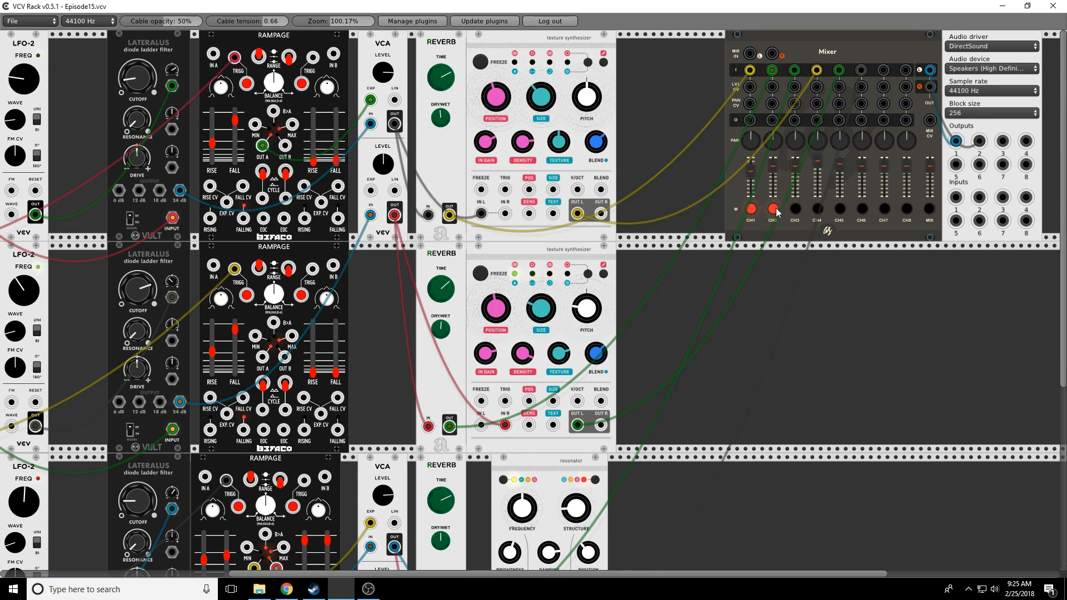
{"action": "left_click", "coordinate": [776, 210]}
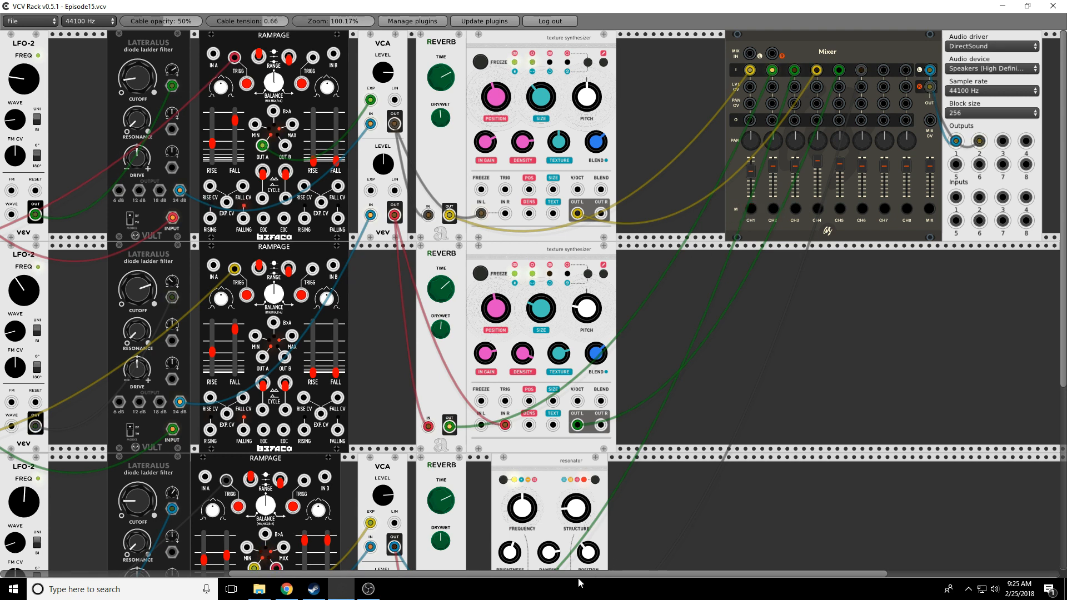
Step: Nudge the bottom row's OFFSET and raise its attenuverter amount
{"action": "left_click_drag", "start_coordinate": [558, 573], "coordinate": [399, 573]}
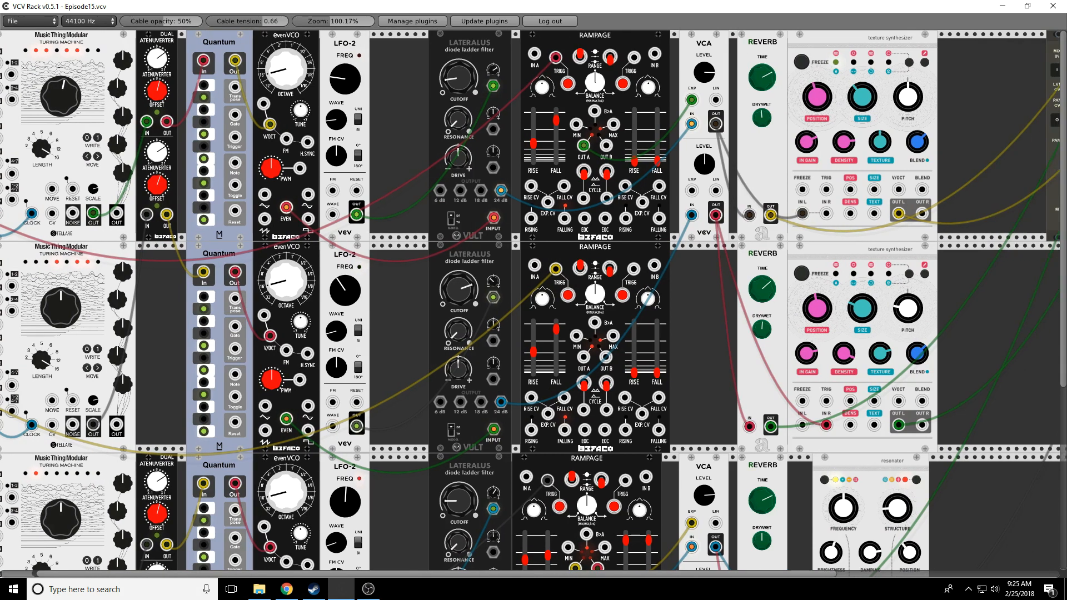
{"action": "left_click_drag", "start_coordinate": [150, 511], "coordinate": [150, 510]}
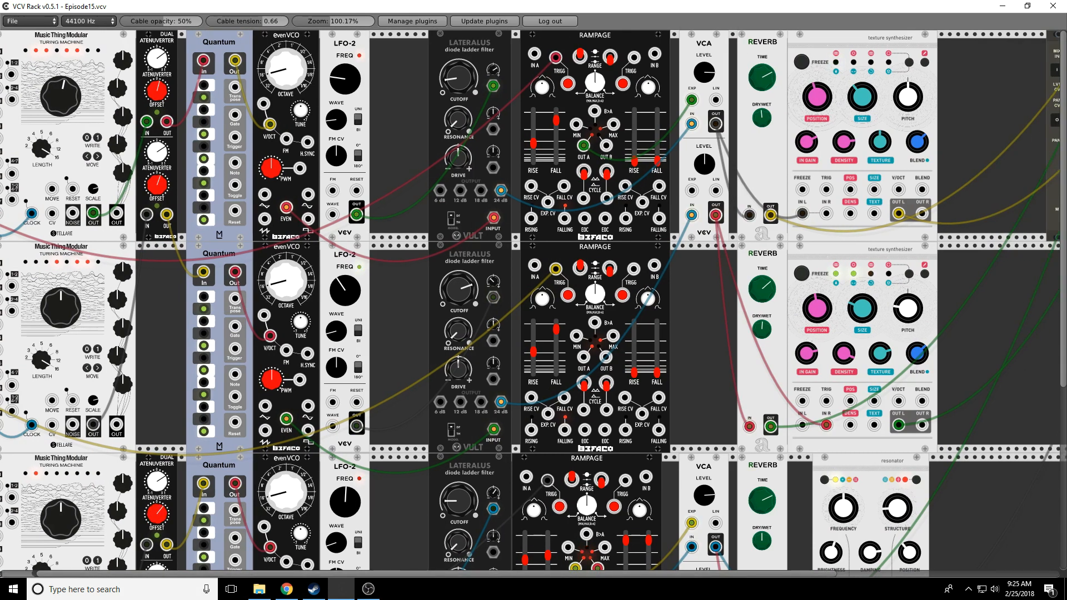
{"action": "left_click_drag", "start_coordinate": [156, 482], "coordinate": [156, 466]}
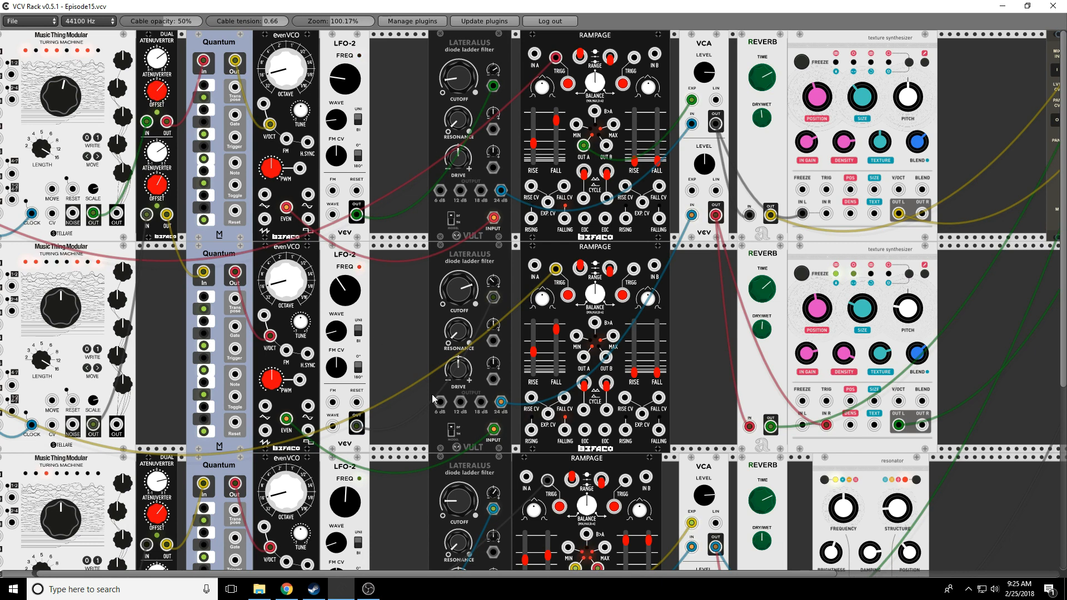
Step: Speed up the bottom LFO-2 rate and open up the bottom Lateralus filter cutoff
{"action": "scroll", "coordinate": [458, 535], "scroll_direction": "down", "scroll_amount": 4}
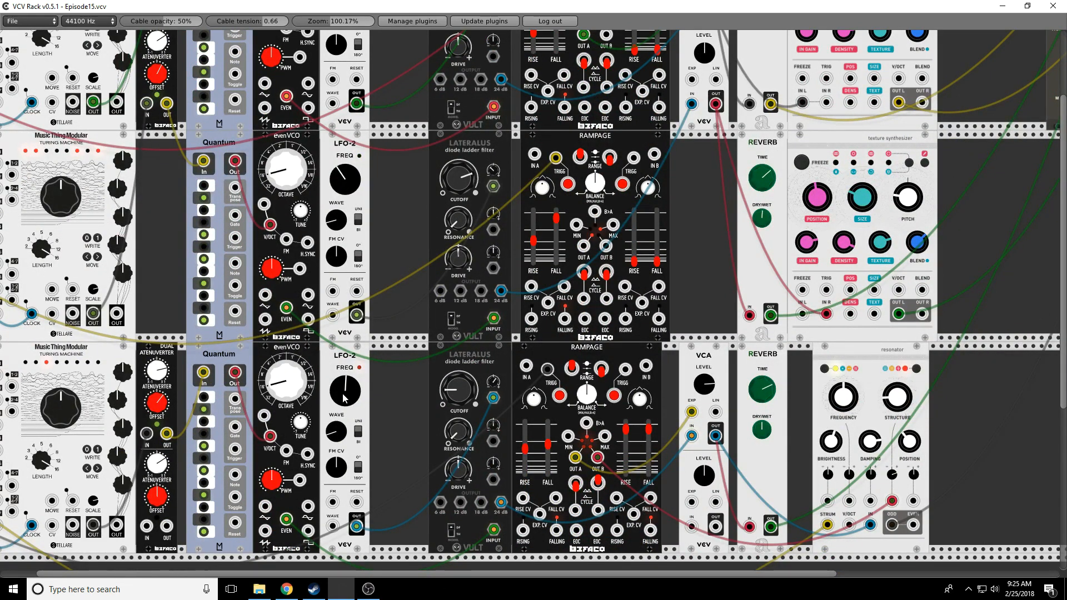
{"action": "left_click_drag", "start_coordinate": [344, 396], "coordinate": [344, 384]}
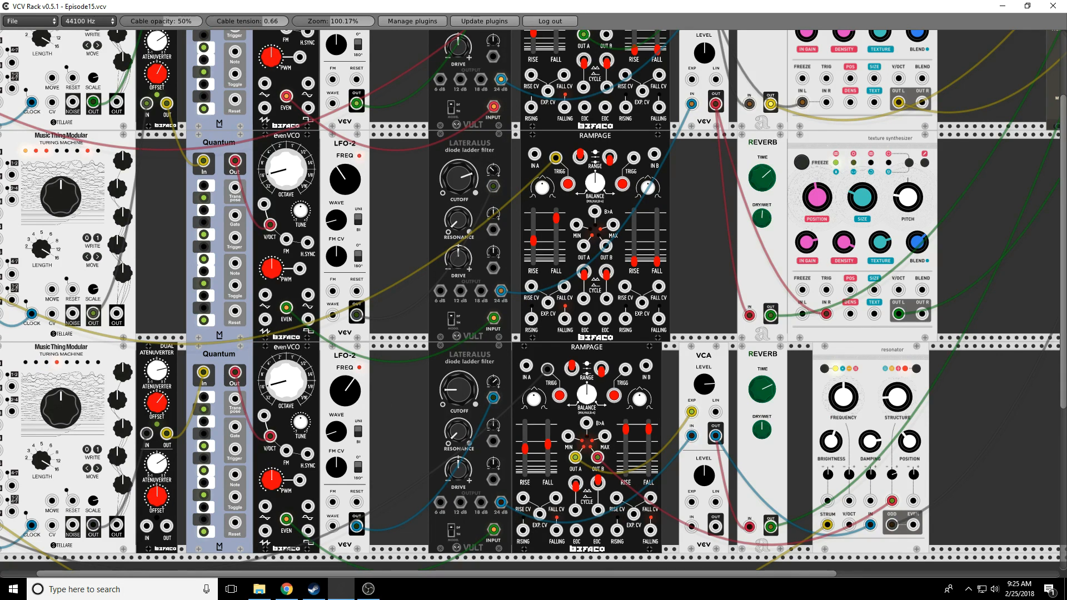
{"action": "left_click_drag", "start_coordinate": [346, 399], "coordinate": [346, 374]}
{"action": "left_click_drag", "start_coordinate": [464, 399], "coordinate": [495, 375]}
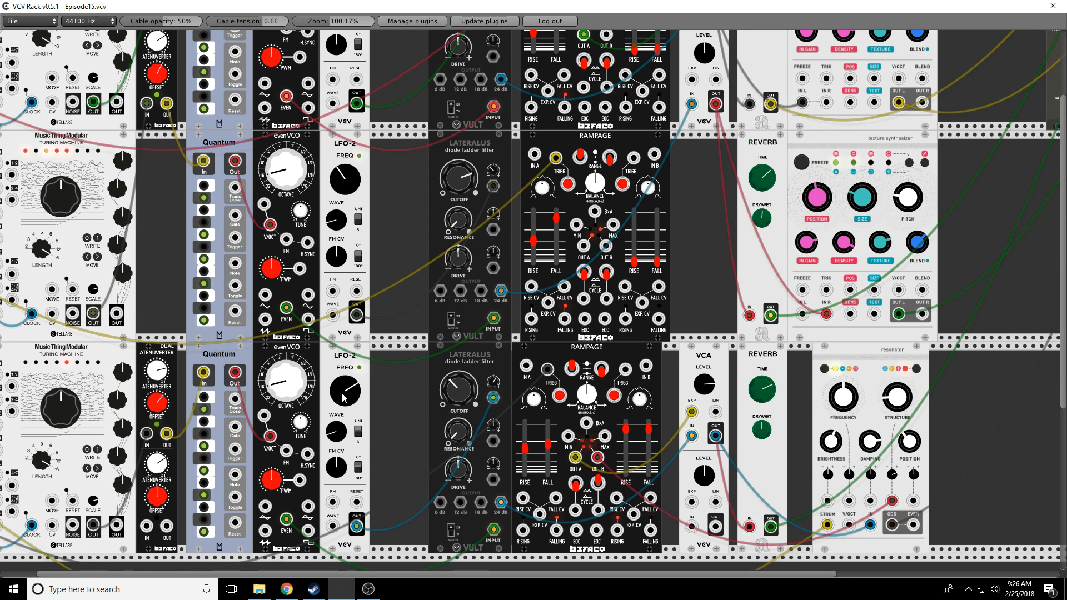
{"action": "left_click_drag", "start_coordinate": [345, 398], "coordinate": [345, 417]}
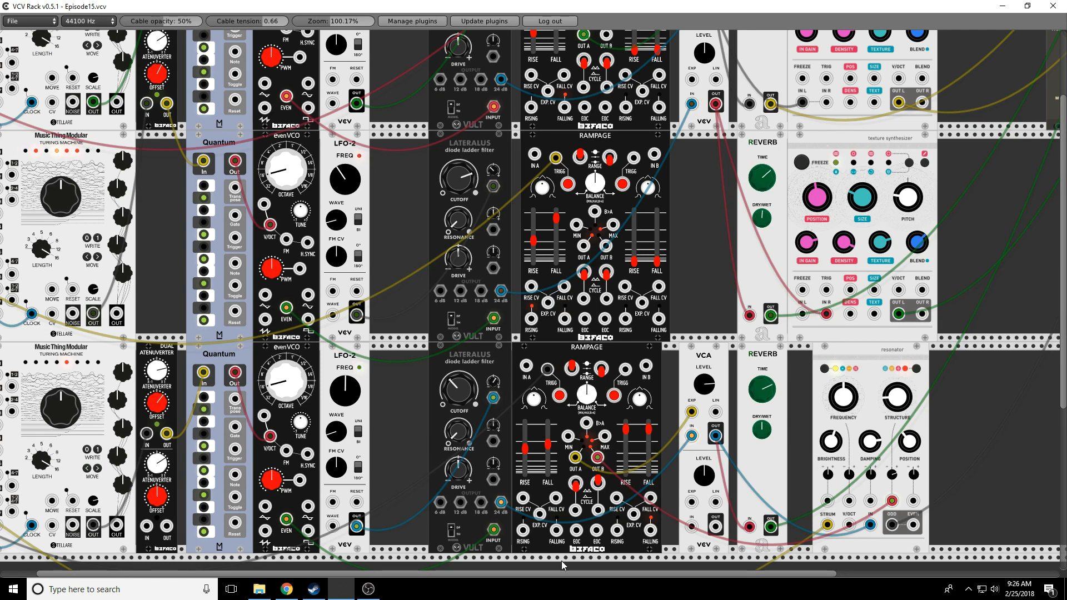
{"action": "left_click_drag", "start_coordinate": [558, 574], "coordinate": [872, 575]}
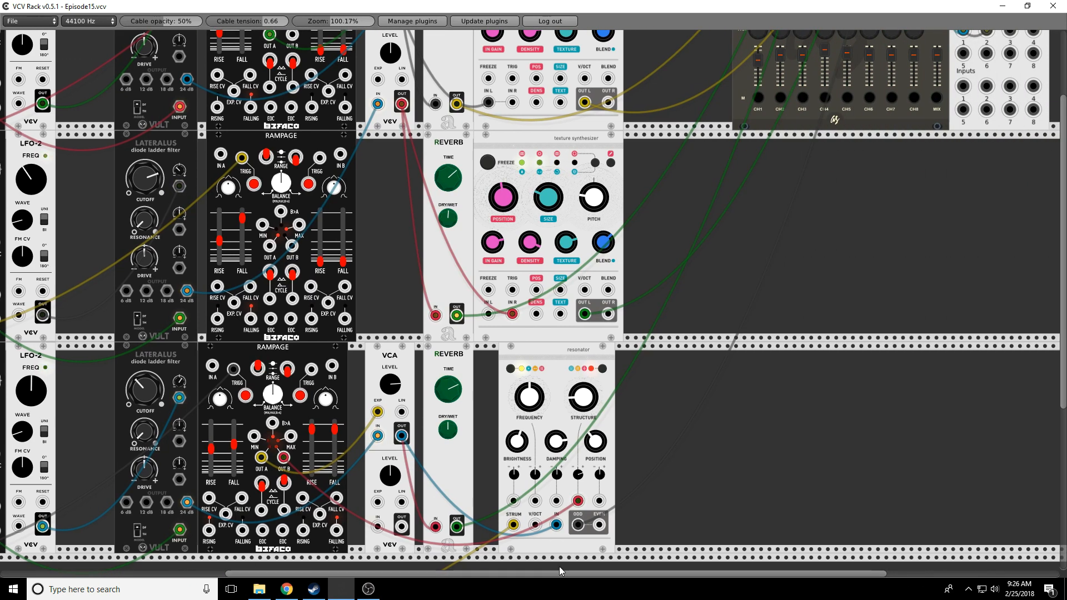
Step: Lengthen the top two Rampage rise times, shorten the lower one slightly, and adjust the texture synth's blend
{"action": "scroll", "coordinate": [795, 475], "scroll_direction": "up", "scroll_amount": 3}
{"action": "scroll", "coordinate": [795, 475], "scroll_direction": "up", "scroll_amount": 1}
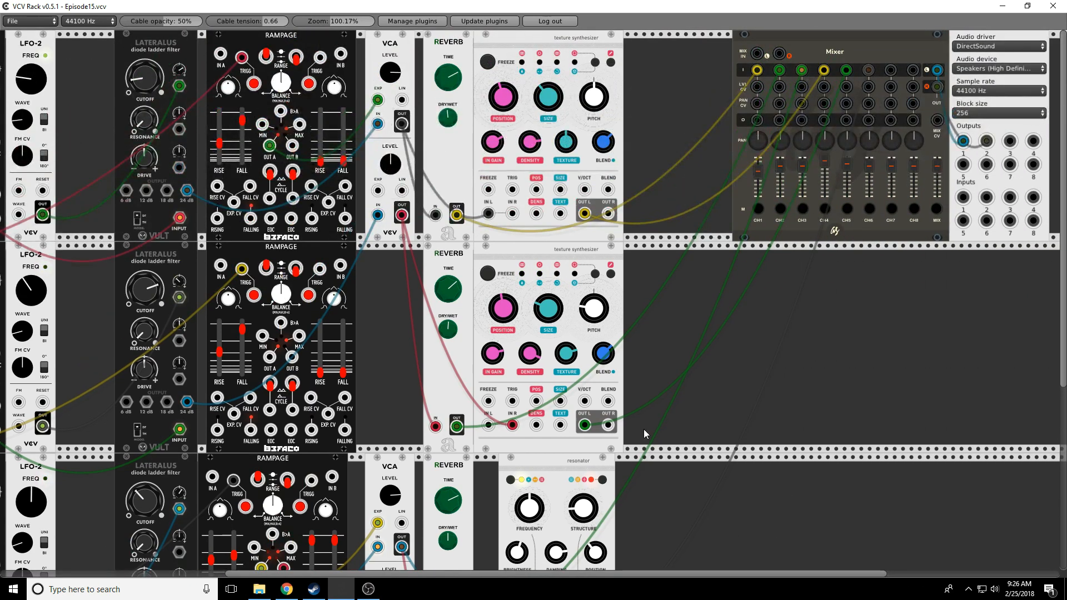
{"action": "mouse_move", "coordinate": [241, 127]}
{"action": "left_mouse_down"}
{"action": "mouse_move", "coordinate": [220, 150]}
{"action": "mouse_move", "coordinate": [242, 124]}
{"action": "left_mouse_up"}
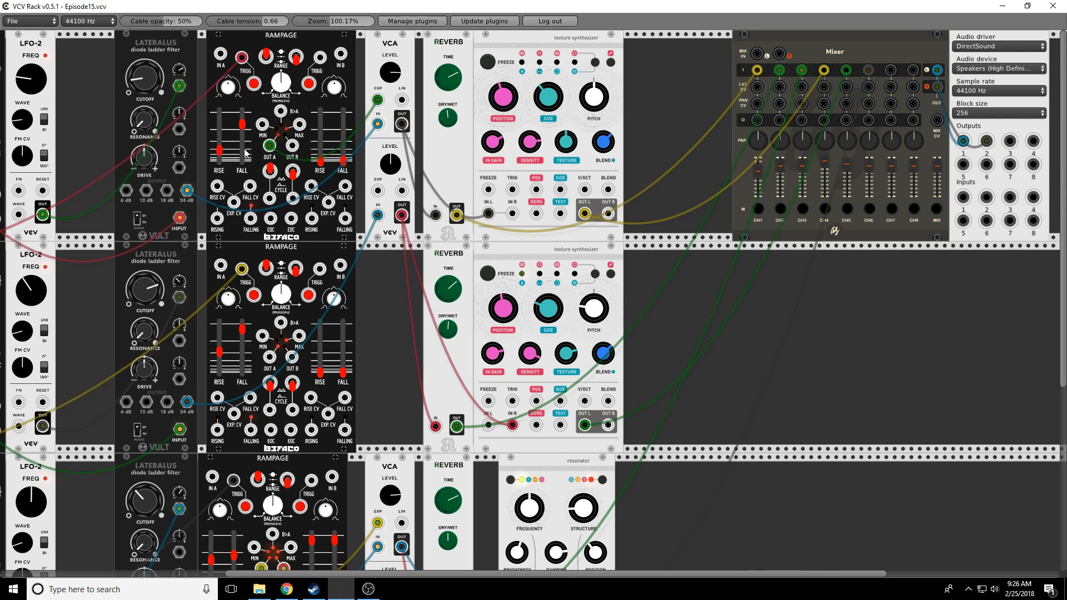
{"action": "left_click_drag", "start_coordinate": [220, 156], "coordinate": [221, 150]}
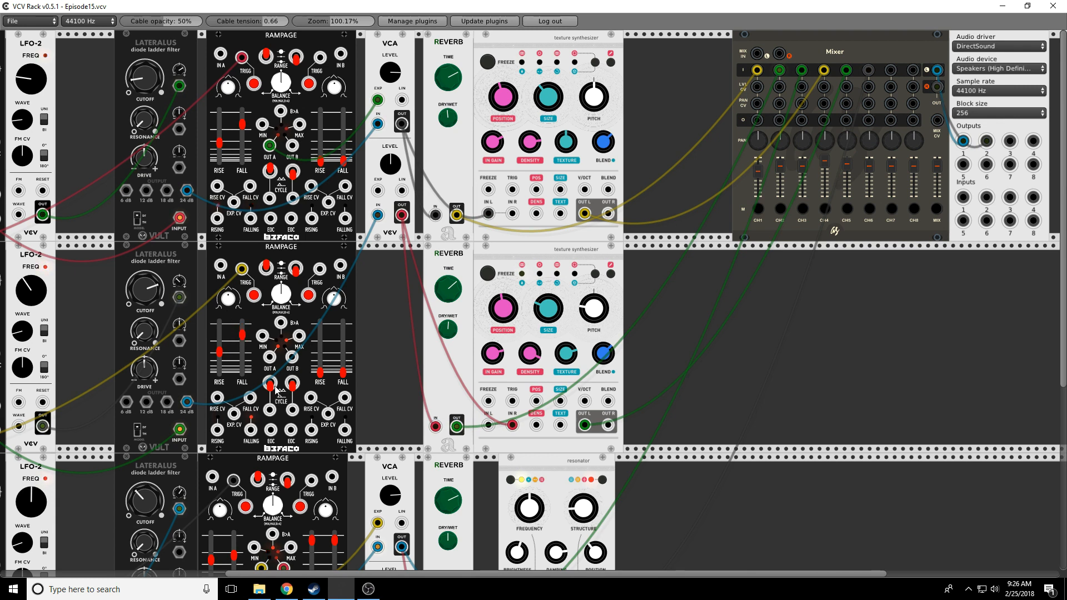
{"action": "left_click_drag", "start_coordinate": [221, 352], "coordinate": [220, 339]}
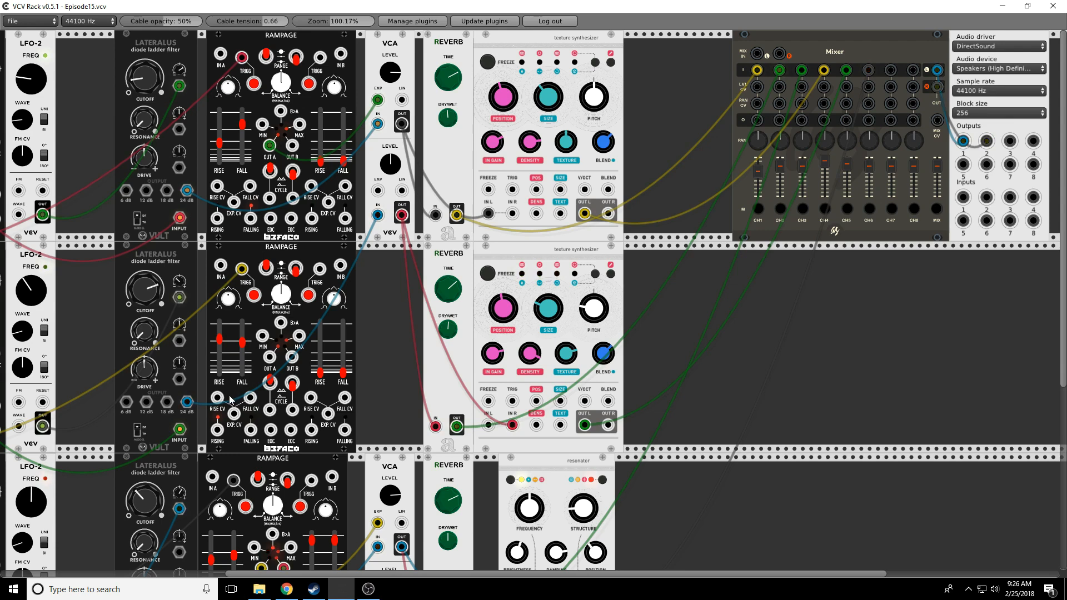
{"action": "scroll", "coordinate": [244, 392], "scroll_direction": "down", "scroll_amount": 5}
{"action": "scroll", "coordinate": [218, 467], "scroll_direction": "down", "scroll_amount": 1}
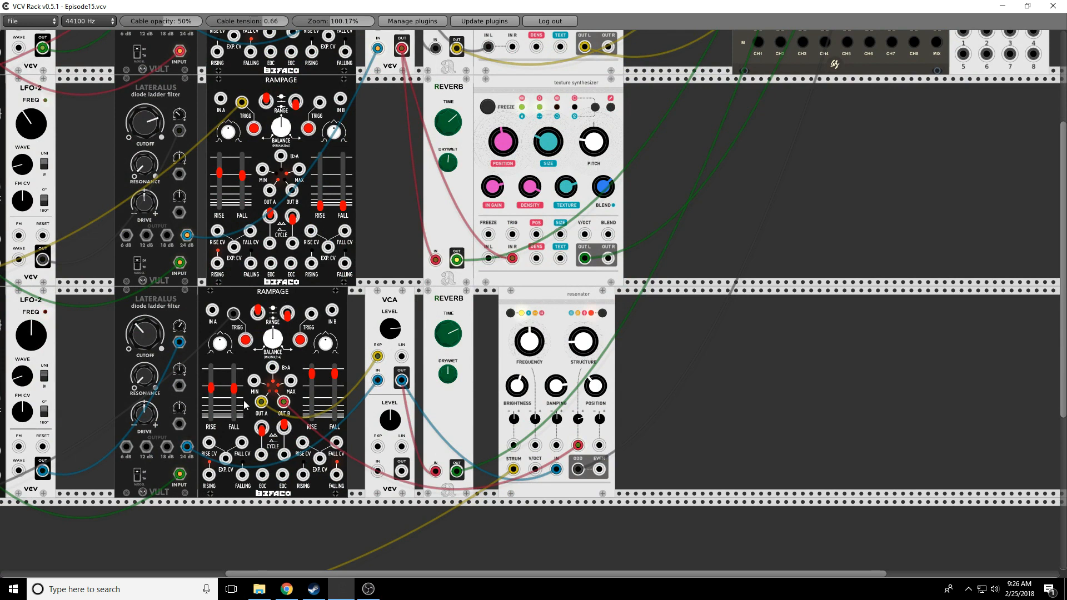
{"action": "left_click_drag", "start_coordinate": [215, 393], "coordinate": [215, 398]}
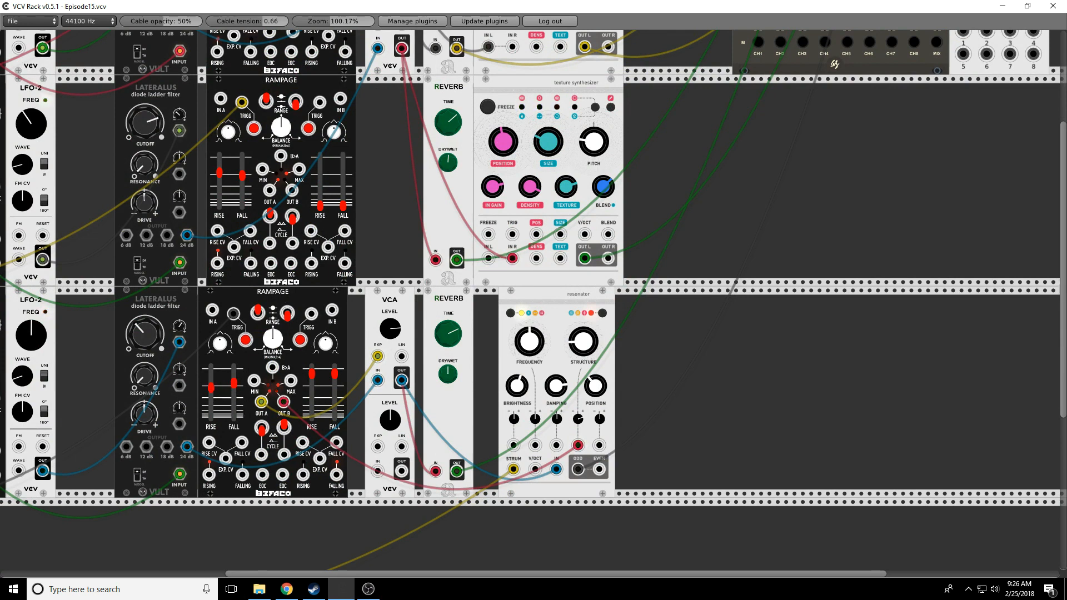
{"action": "scroll", "coordinate": [685, 451], "scroll_direction": "up", "scroll_amount": 4}
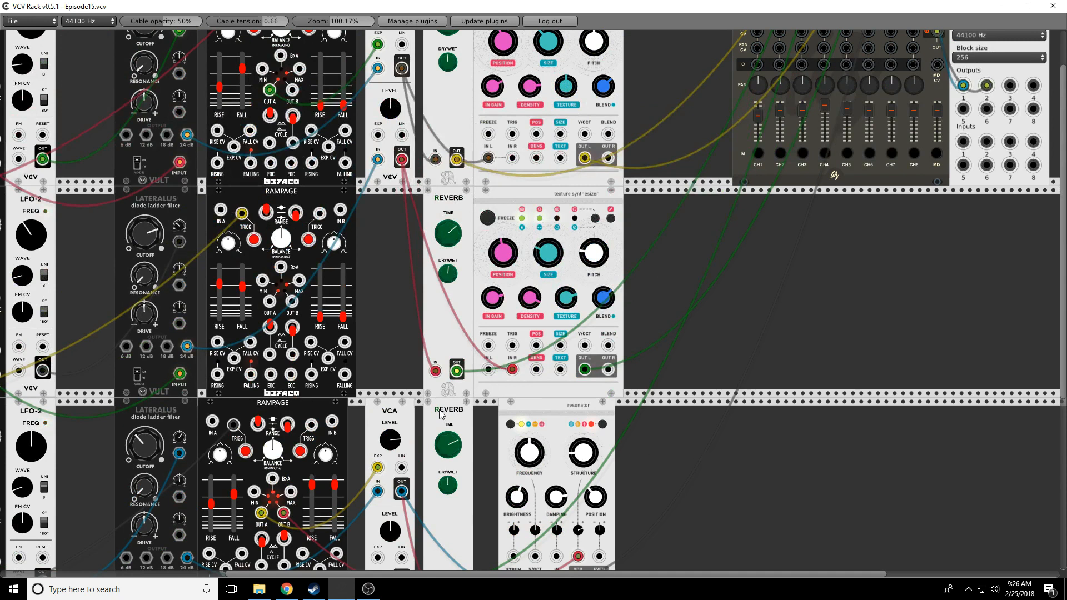
{"action": "left_click_drag", "start_coordinate": [603, 298], "coordinate": [603, 287]}
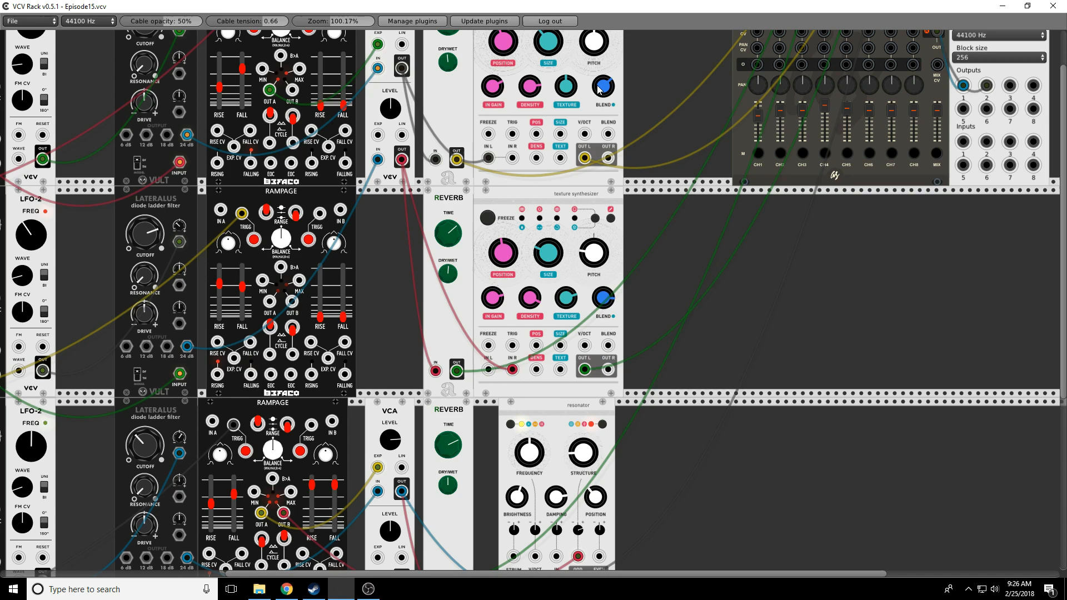
Step: Duplicate the Reverb, patch the Resonator's ODD output into it, and set the Resonator's fourth modulation amount
{"action": "scroll", "coordinate": [610, 503], "scroll_direction": "down", "scroll_amount": 4}
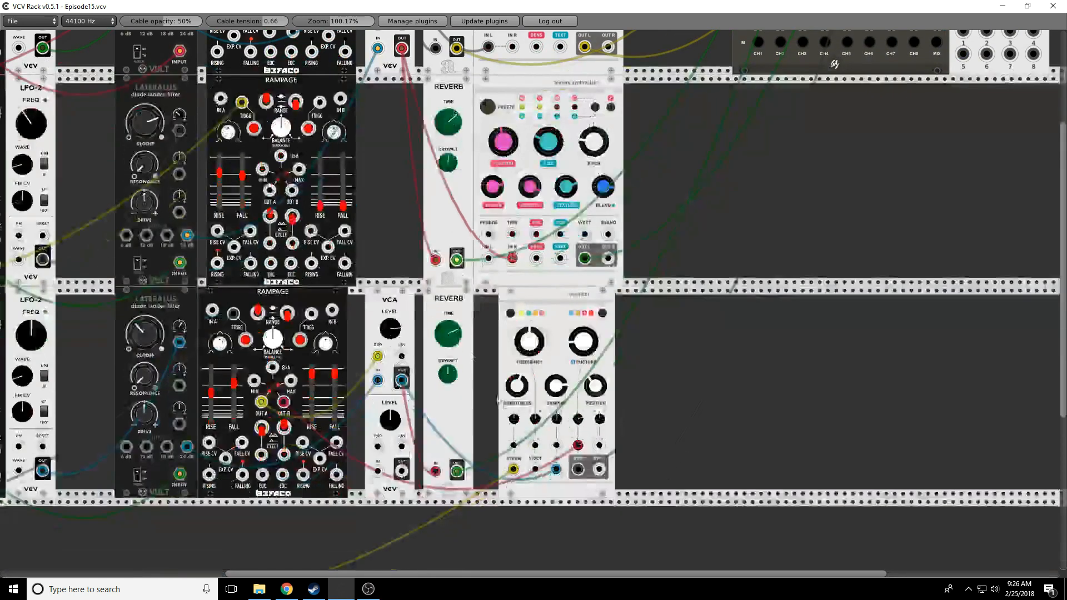
{"action": "right_click", "coordinate": [456, 301]}
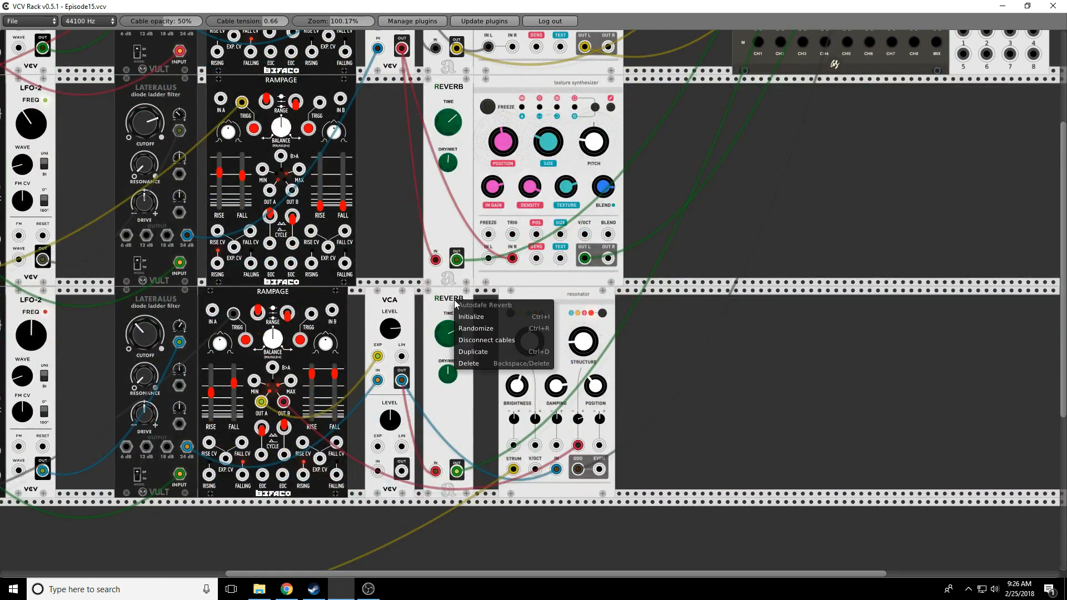
{"action": "left_click", "coordinate": [471, 358]}
{"action": "left_click_drag", "start_coordinate": [640, 468], "coordinate": [574, 473]}
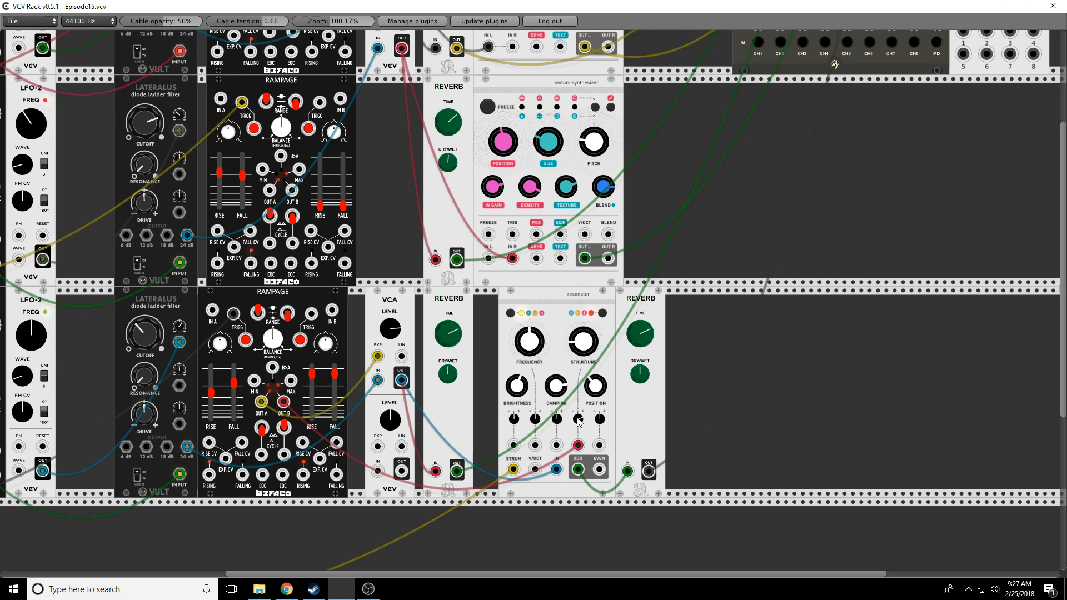
{"action": "left_click_drag", "start_coordinate": [578, 421], "coordinate": [579, 429]}
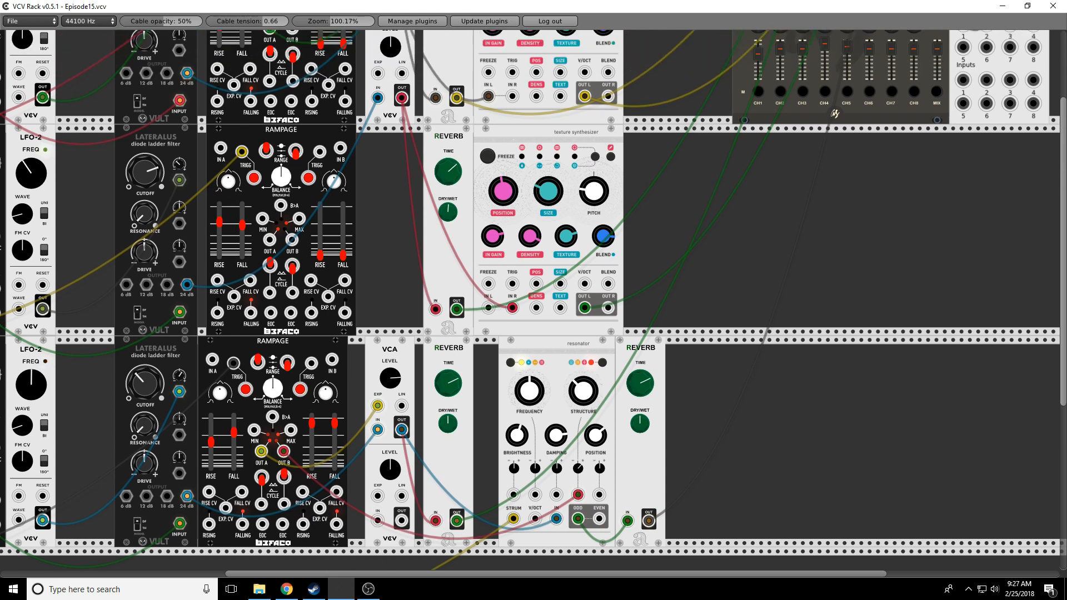
{"action": "scroll", "coordinate": [1062, 351], "scroll_direction": "up", "scroll_amount": 4}
{"action": "left_click_drag", "start_coordinate": [577, 574], "coordinate": [268, 573]}
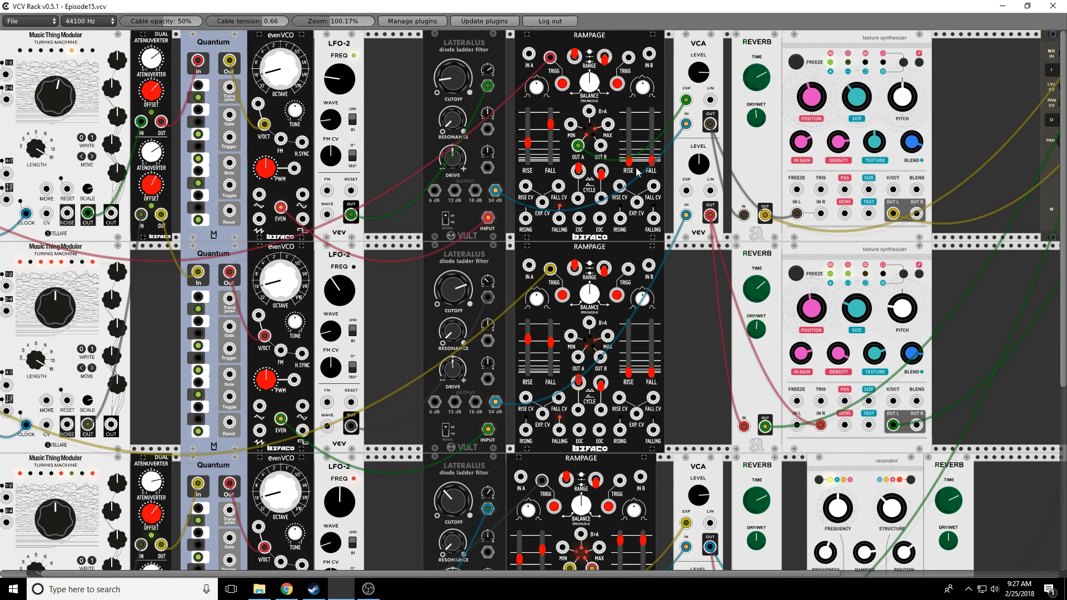
{"action": "left_click_drag", "start_coordinate": [635, 162], "coordinate": [635, 147]}
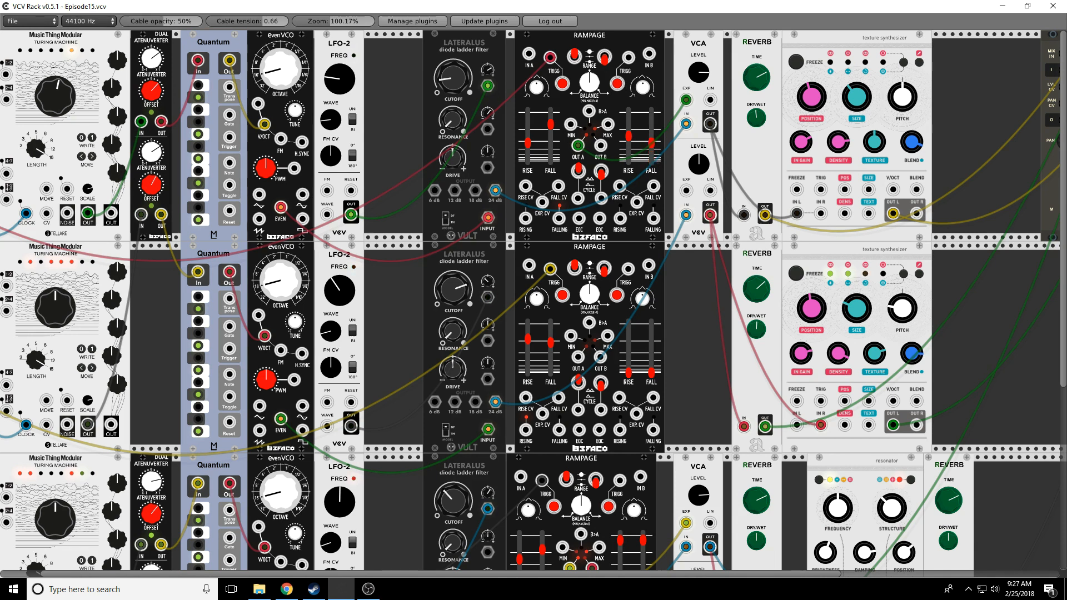
{"action": "left_click_drag", "start_coordinate": [651, 136], "coordinate": [652, 127]}
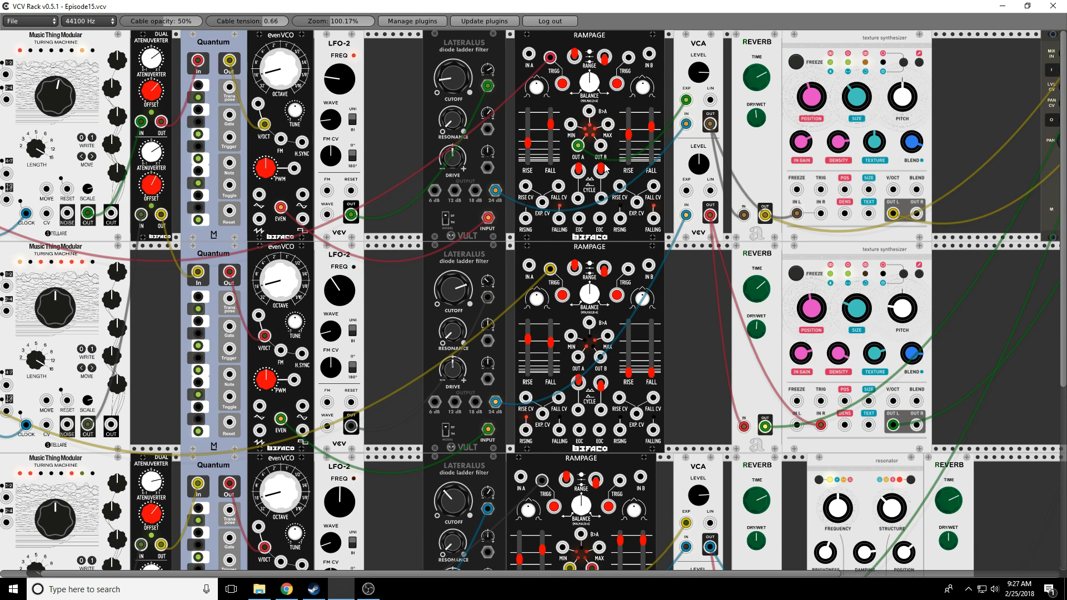
{"action": "left_click_drag", "start_coordinate": [601, 146], "coordinate": [488, 130]}
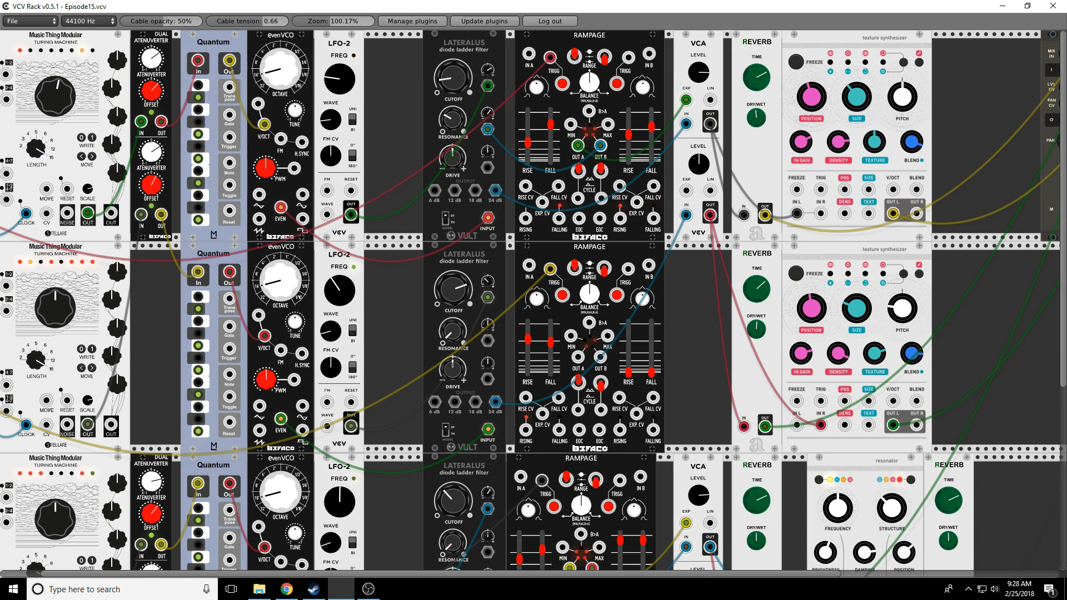
{"action": "left_click_drag", "start_coordinate": [627, 134], "coordinate": [627, 126]}
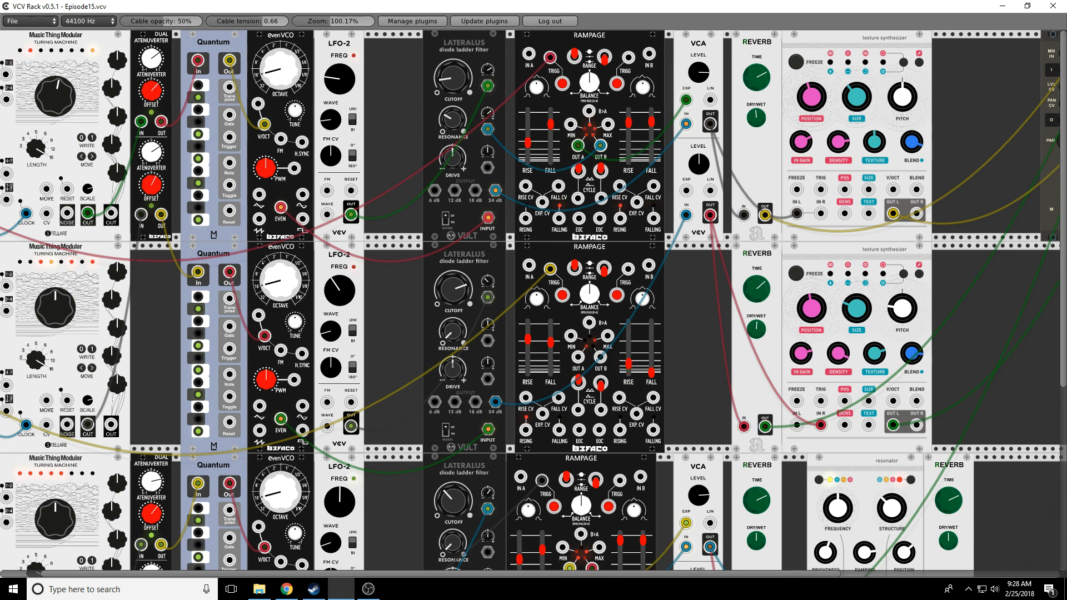
{"action": "left_click_drag", "start_coordinate": [653, 373], "coordinate": [624, 356]}
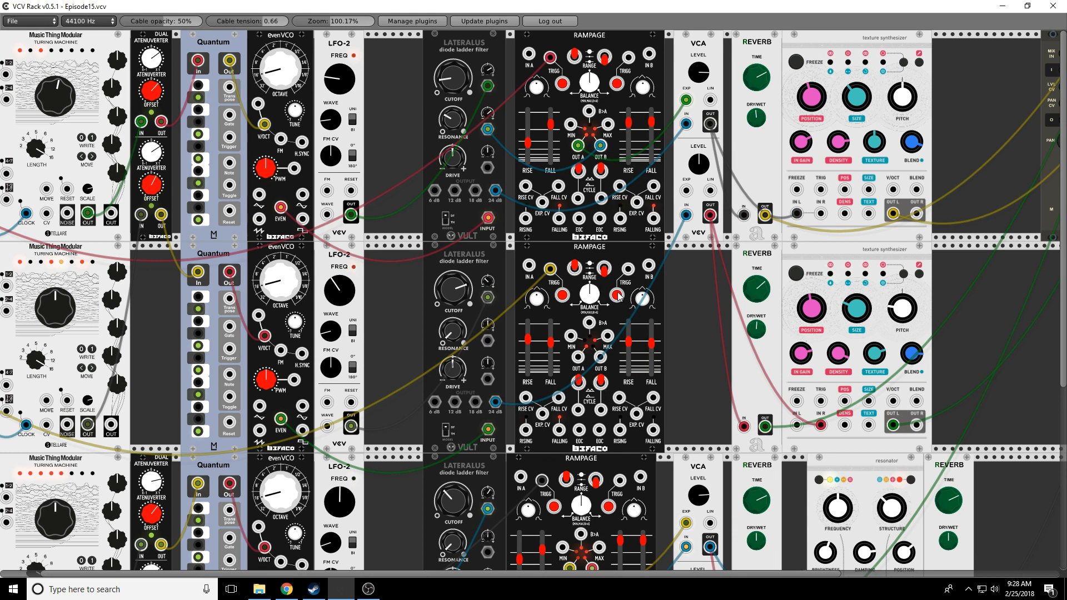
{"action": "left_click_drag", "start_coordinate": [600, 358], "coordinate": [491, 381]}
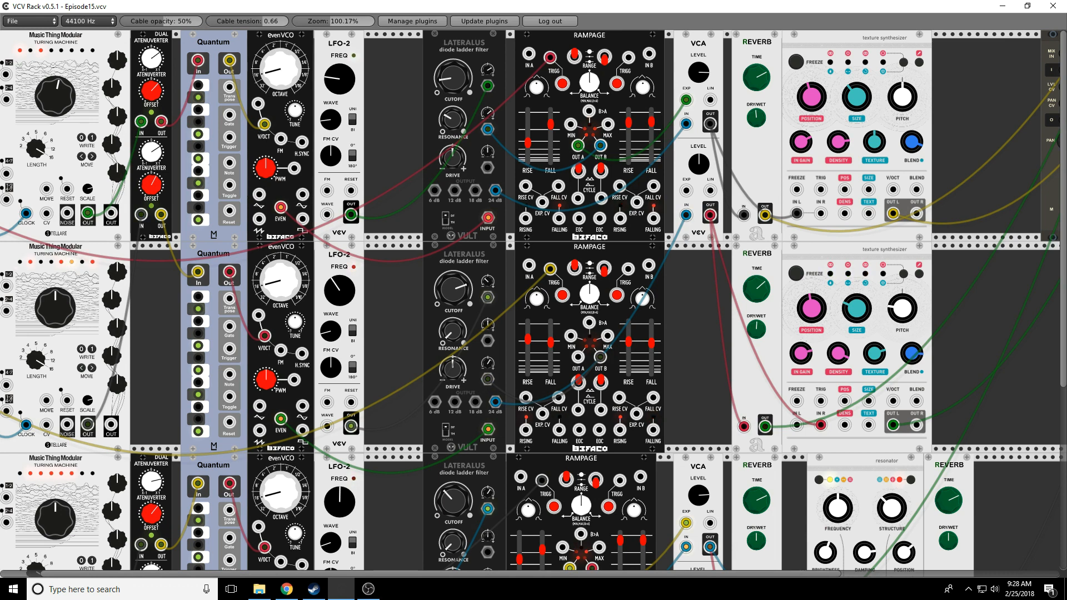
{"action": "left_click_drag", "start_coordinate": [628, 341], "coordinate": [651, 331]}
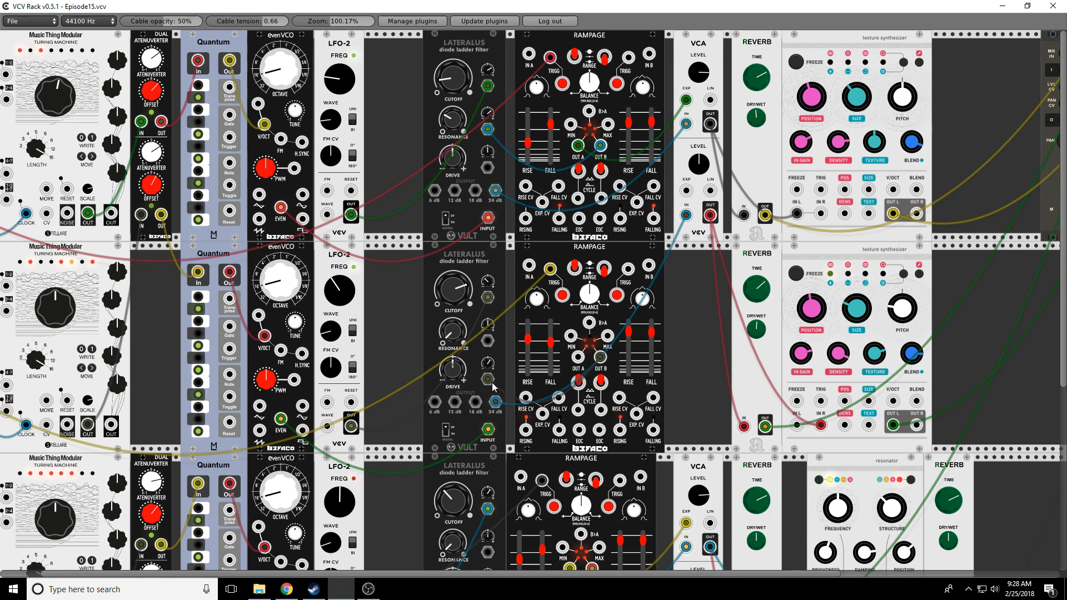
Step: Turn the middle Lateralus filter's DRIVE knob clockwise, then move across the rack to the Mixer
{"action": "left_click_drag", "start_coordinate": [450, 367], "coordinate": [450, 327]}
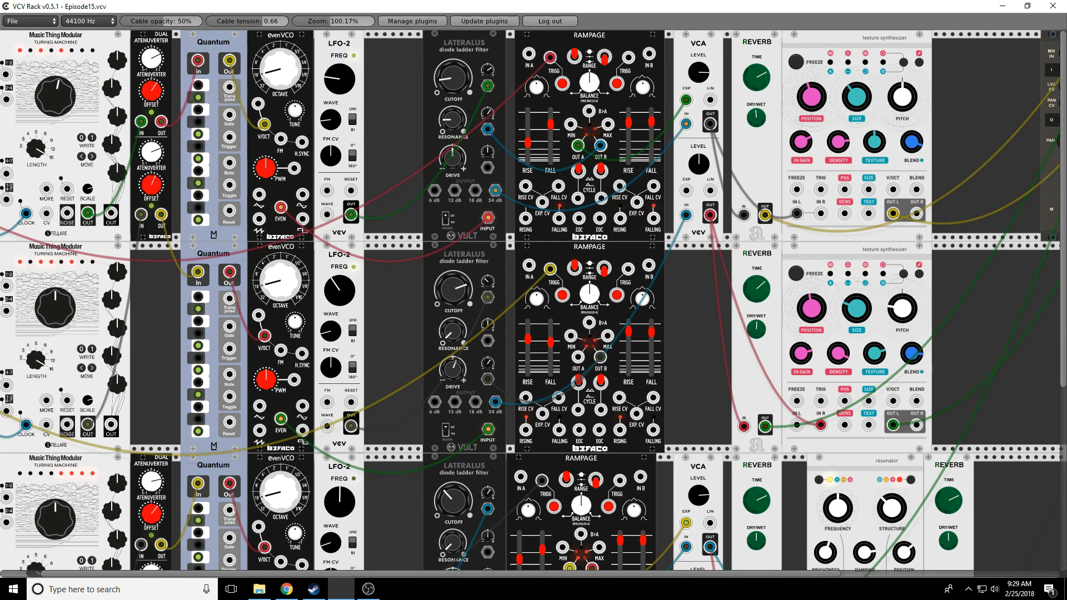
{"action": "scroll", "coordinate": [151, 155], "scroll_direction": "down", "scroll_amount": 3}
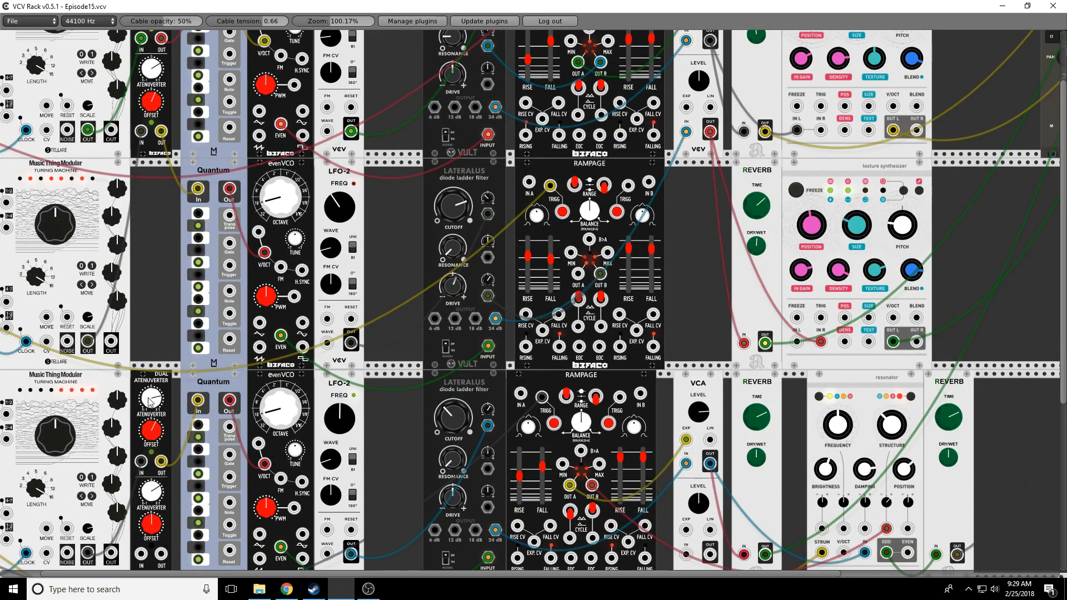
{"action": "scroll", "coordinate": [147, 308], "scroll_direction": "up", "scroll_amount": 3}
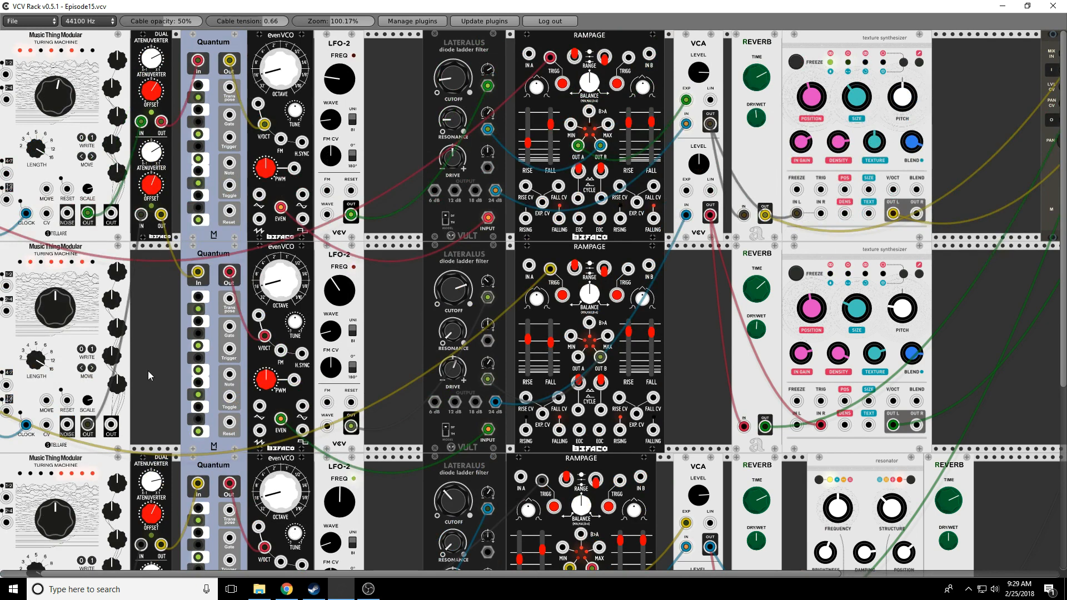
{"action": "scroll", "coordinate": [148, 371], "scroll_direction": "down", "scroll_amount": 3}
{"action": "scroll", "coordinate": [148, 372], "scroll_direction": "right", "scroll_amount": 1}
{"action": "scroll", "coordinate": [414, 539], "scroll_direction": "right", "scroll_amount": 5}
{"action": "scroll", "coordinate": [415, 539], "scroll_direction": "left", "scroll_amount": 6}
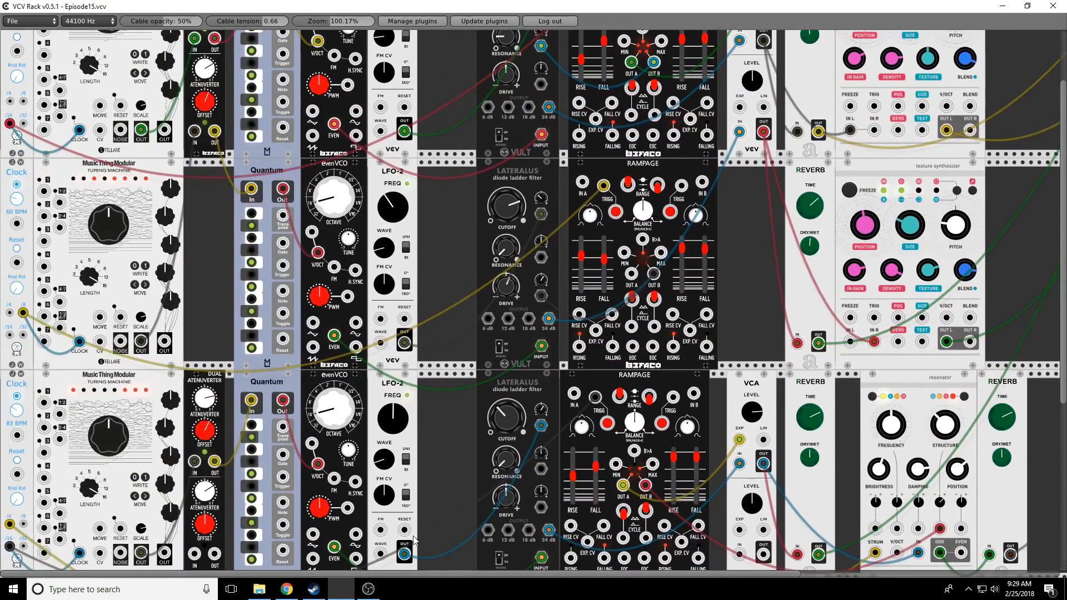
{"action": "scroll", "coordinate": [414, 537], "scroll_direction": "down", "scroll_amount": 5}
{"action": "scroll", "coordinate": [523, 529], "scroll_direction": "up", "scroll_amount": 3}
{"action": "left_click_drag", "start_coordinate": [644, 575], "coordinate": [818, 575]}
{"action": "scroll", "coordinate": [737, 496], "scroll_direction": "up", "scroll_amount": 5}
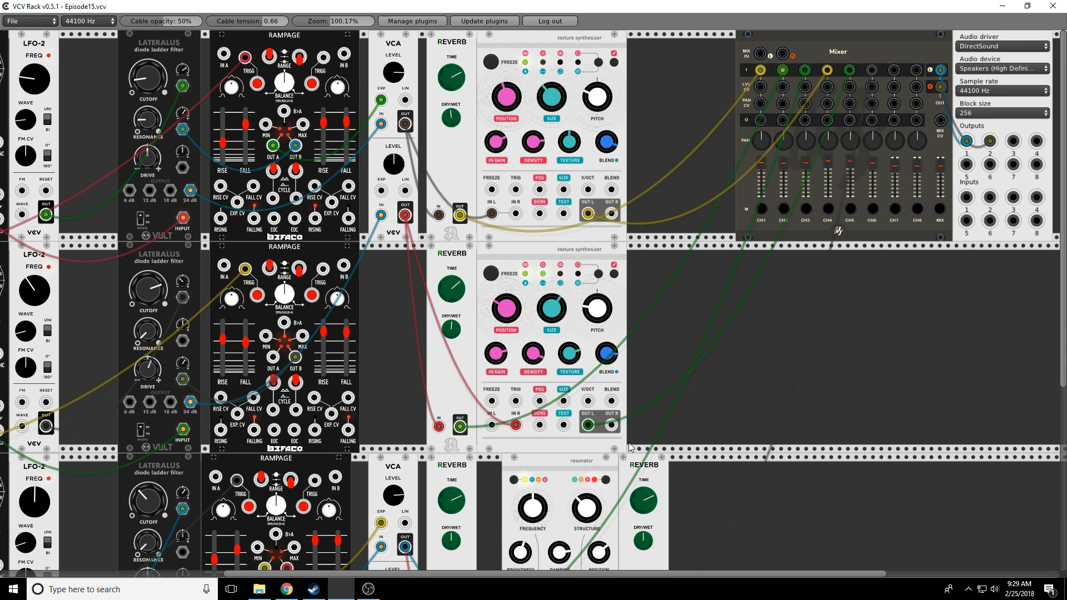
Step: Cycle the bottom voice's resonator to its next mode so its indicator turns from yellow to green
{"action": "scroll", "coordinate": [632, 447], "scroll_direction": "down", "scroll_amount": 3}
{"action": "scroll", "coordinate": [592, 464], "scroll_direction": "down", "scroll_amount": 3}
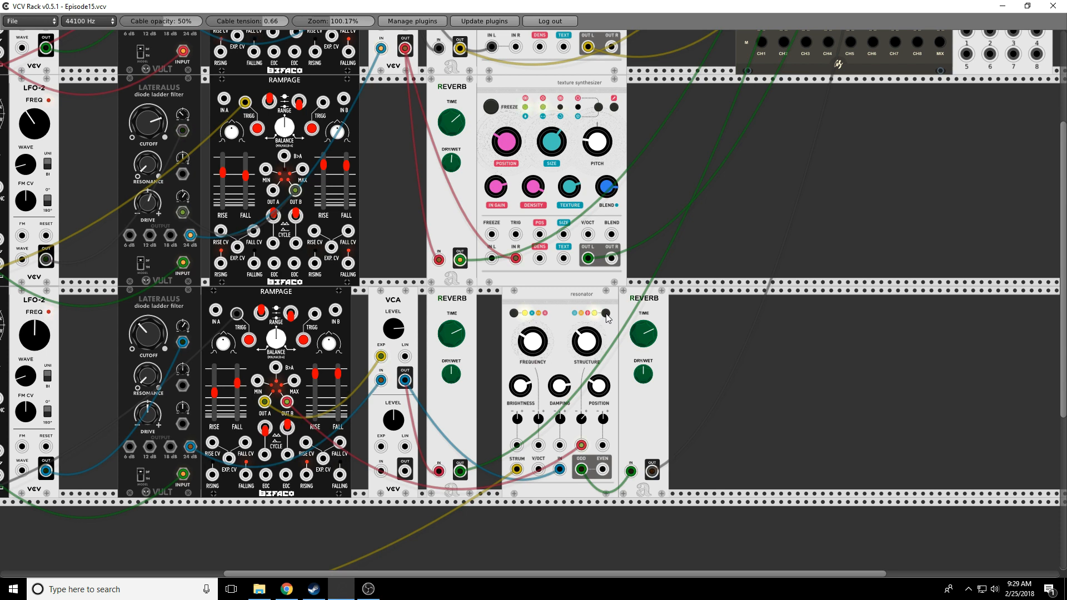
{"action": "left_click", "coordinate": [514, 314]}
{"action": "scroll", "coordinate": [752, 380], "scroll_direction": "up", "scroll_amount": 5}
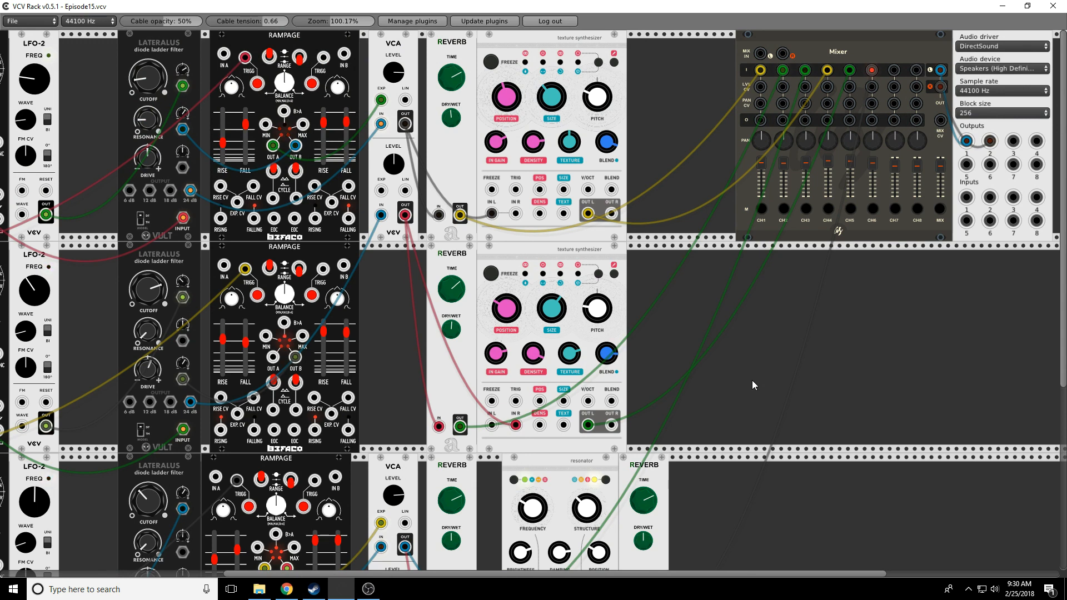
{"action": "scroll", "coordinate": [752, 380], "scroll_direction": "down", "scroll_amount": 3}
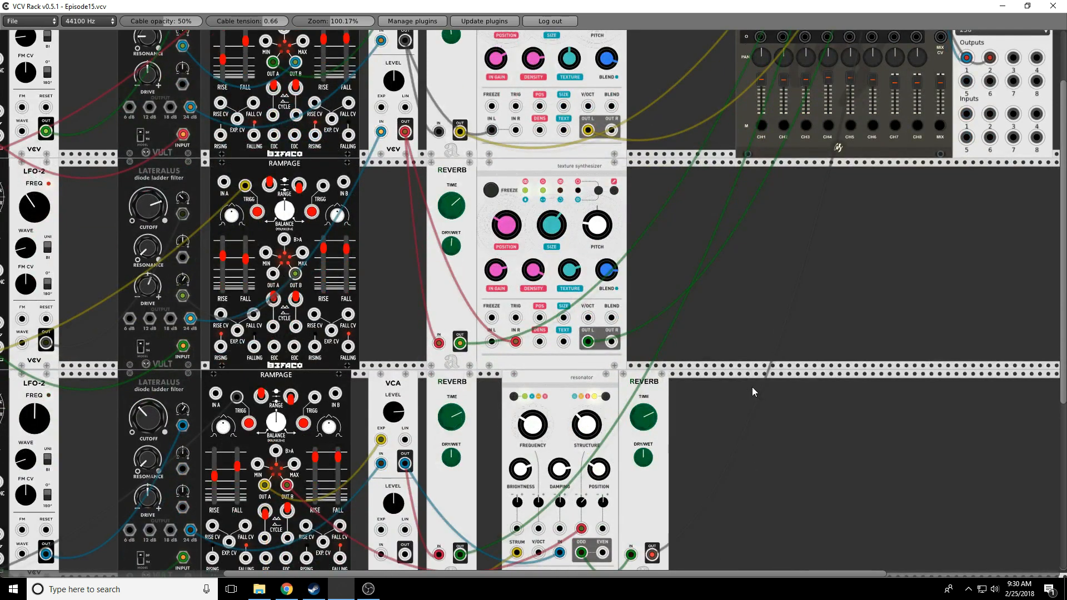
{"action": "scroll", "coordinate": [722, 533], "scroll_direction": "down", "scroll_amount": 2}
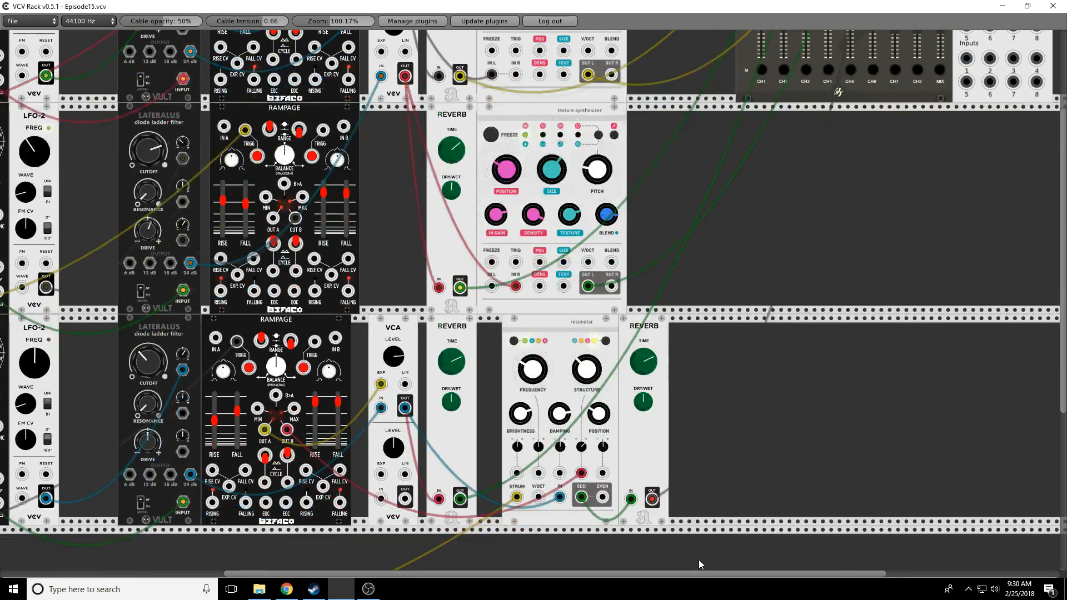
{"action": "left_click_drag", "start_coordinate": [598, 575], "coordinate": [529, 575]}
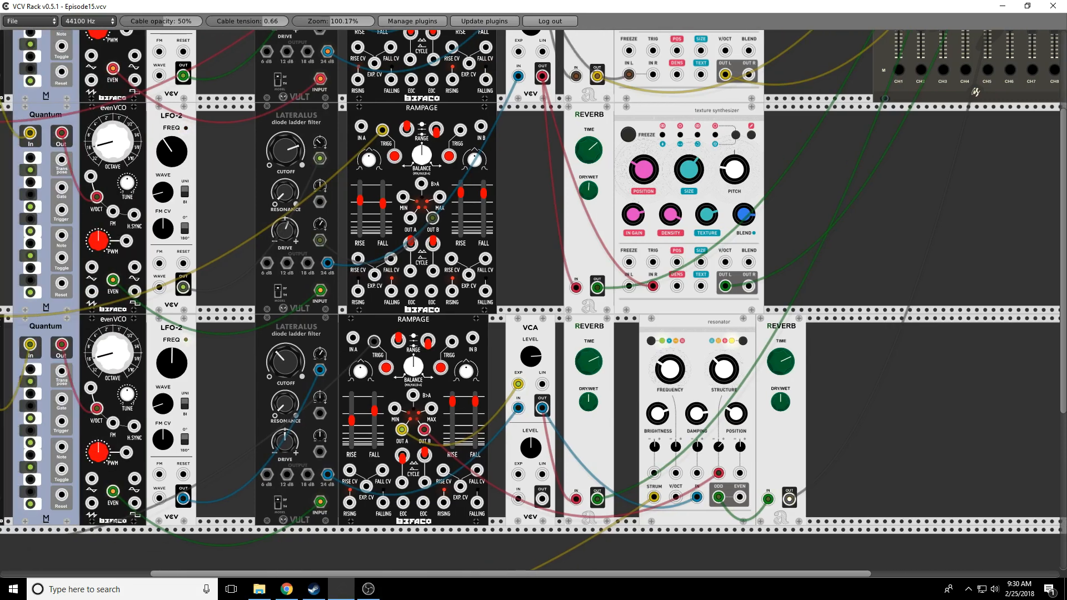
{"action": "scroll", "coordinate": [893, 464], "scroll_direction": "up", "scroll_amount": 5}
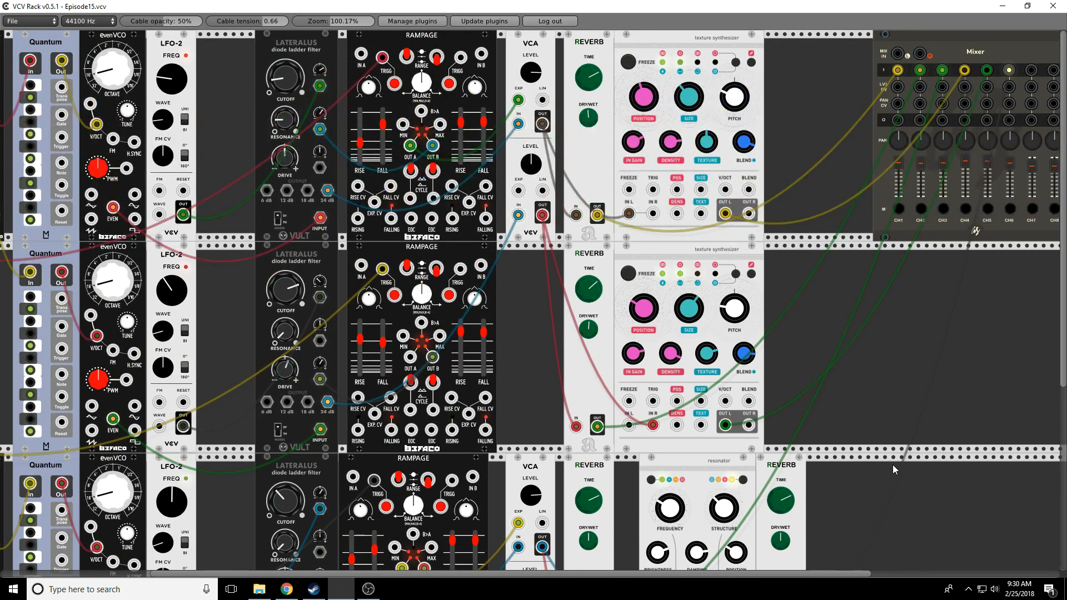
{"action": "left_click_drag", "start_coordinate": [816, 574], "coordinate": [884, 574]}
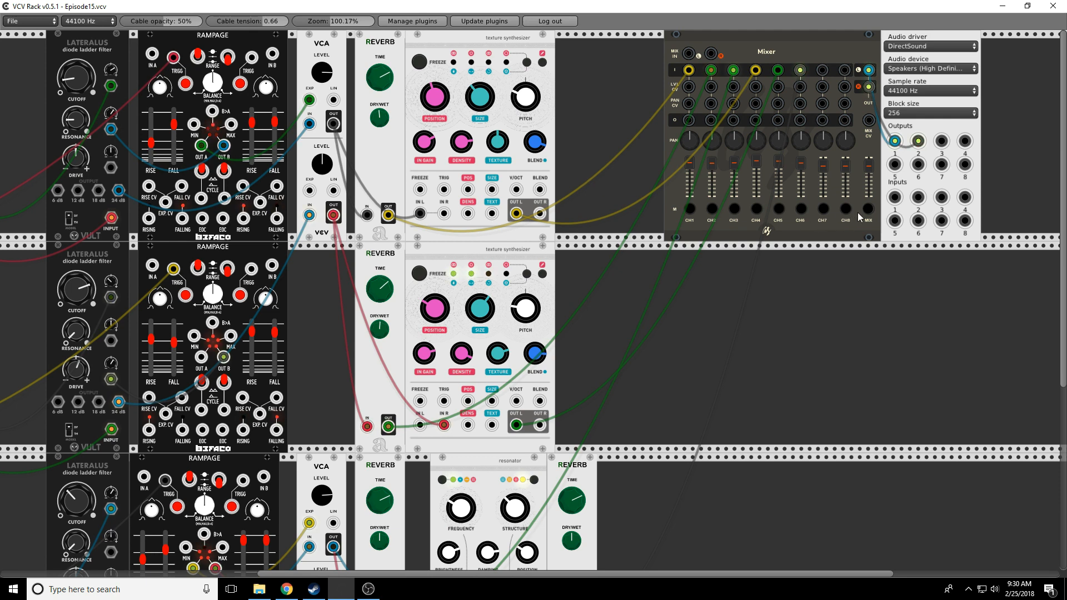
Step: Save Episode15.vcv, quit VCV Rack, and relaunch it from the desktop icon
{"action": "left_click", "coordinate": [28, 21]}
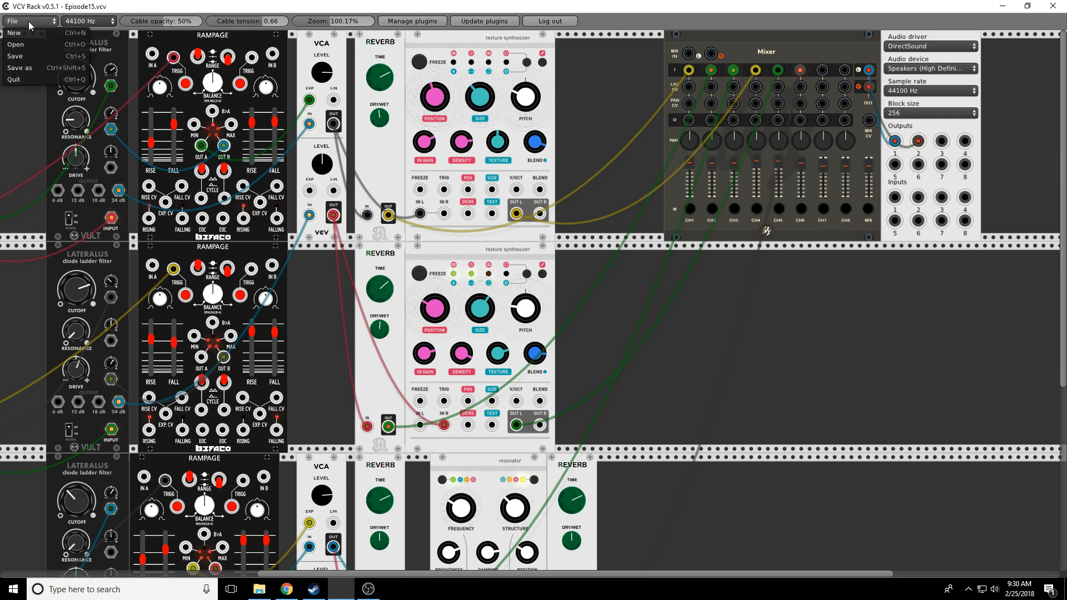
{"action": "left_click", "coordinate": [22, 59]}
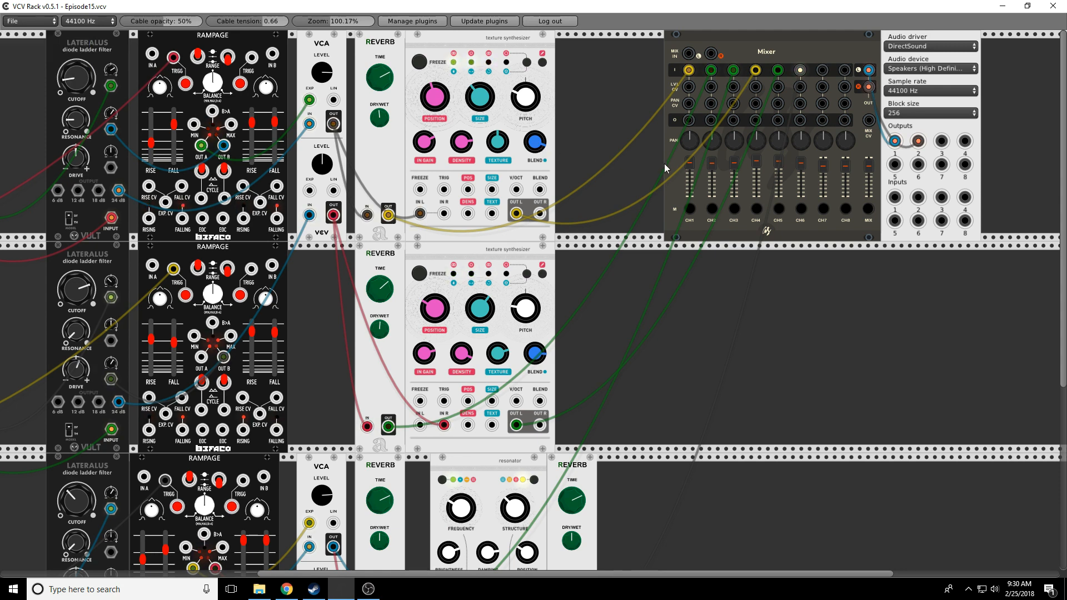
{"action": "left_click", "coordinate": [1056, 9]}
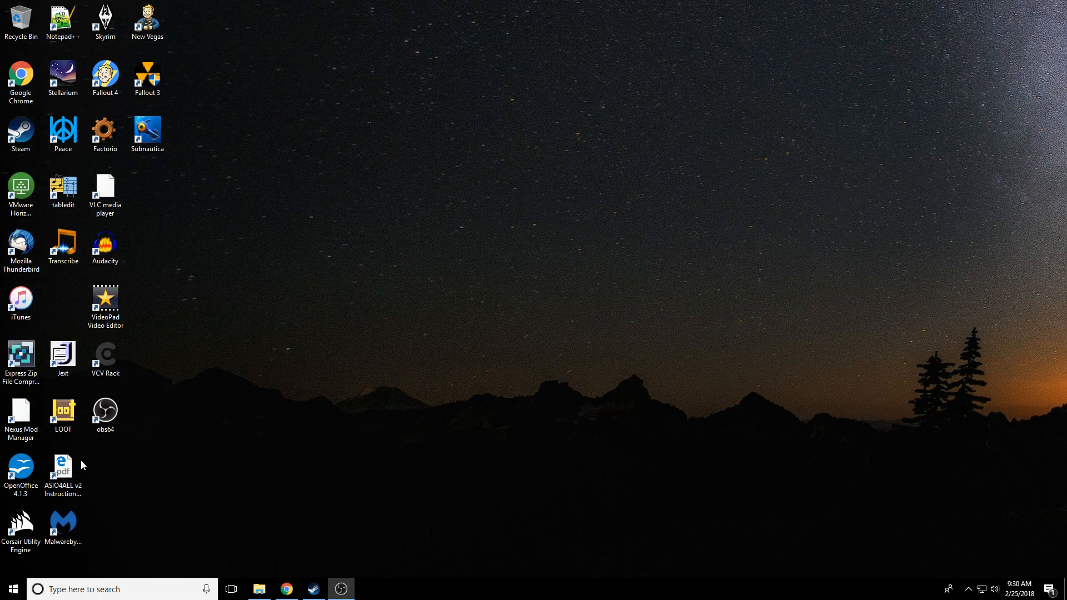
{"action": "double_click", "coordinate": [105, 360]}
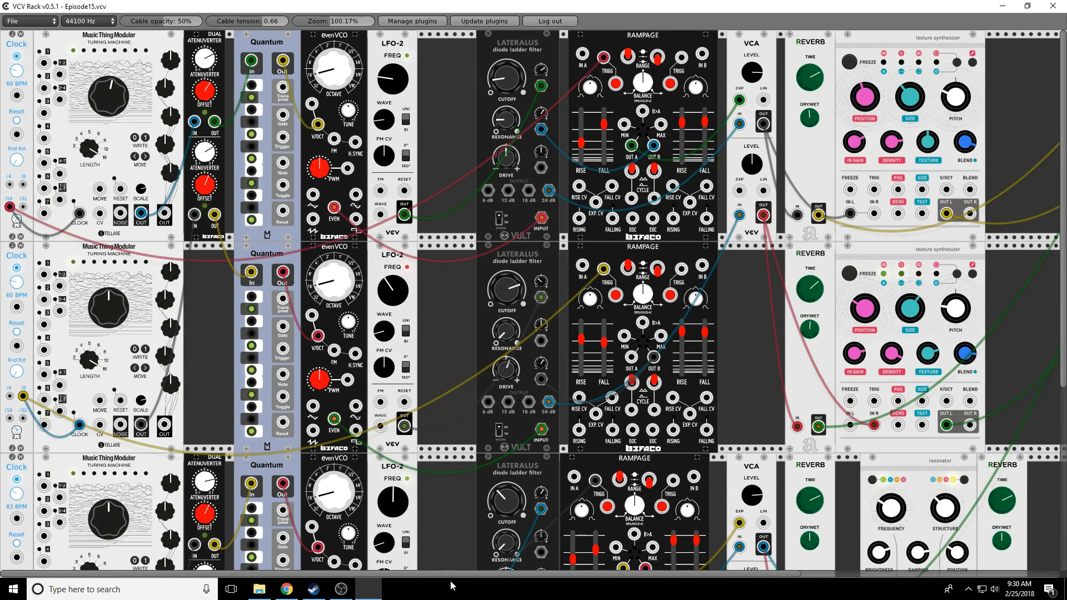
Step: Pan and scroll across the rack to look over the patch's three voice rows
{"action": "left_click_drag", "start_coordinate": [450, 574], "coordinate": [627, 574]}
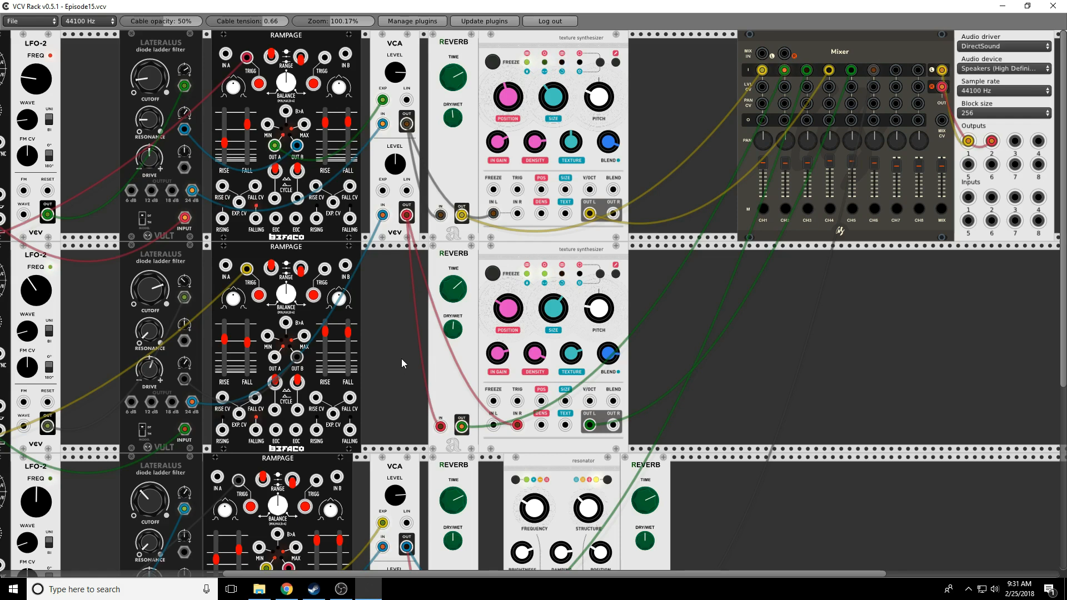
{"action": "left_click_drag", "start_coordinate": [428, 573], "coordinate": [302, 573]}
{"action": "scroll", "coordinate": [345, 365], "scroll_direction": "down", "scroll_amount": 4}
{"action": "scroll", "coordinate": [345, 367], "scroll_direction": "down", "scroll_amount": 3}
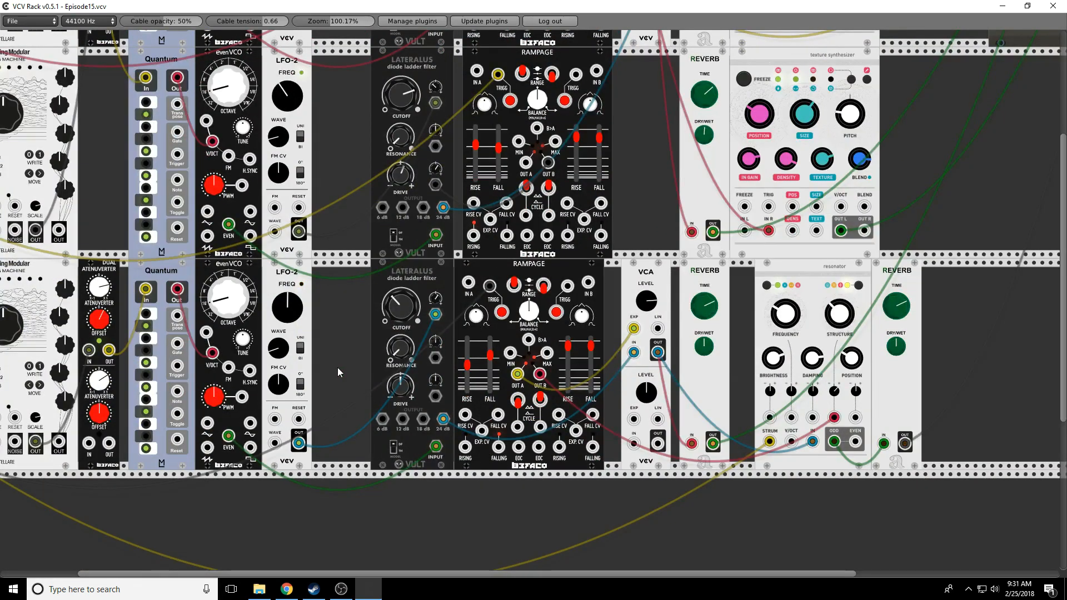
{"action": "scroll", "coordinate": [338, 368], "scroll_direction": "up", "scroll_amount": 1}
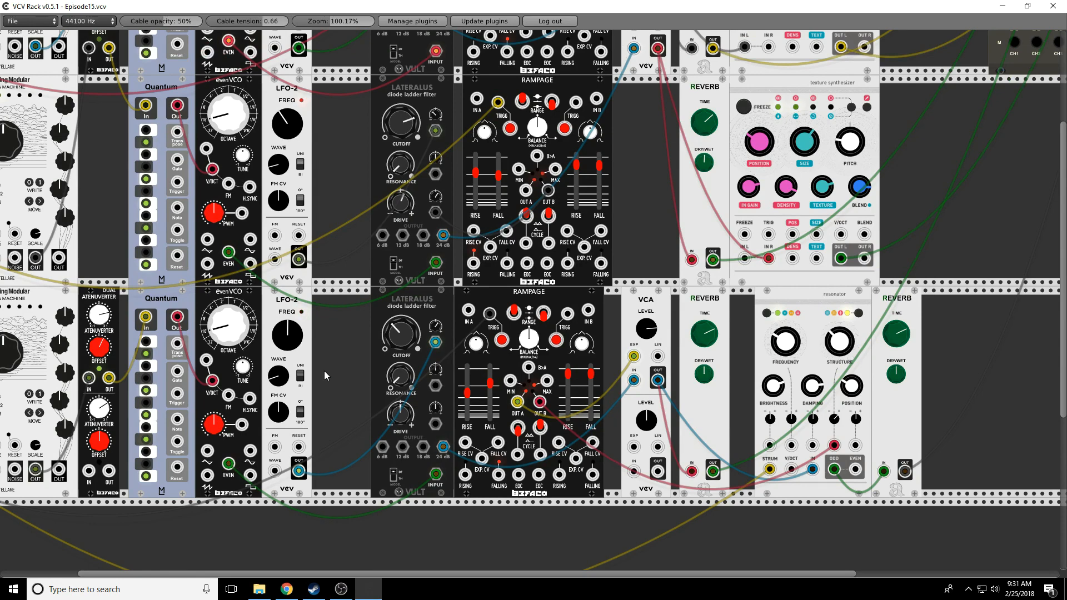
{"action": "scroll", "coordinate": [324, 371], "scroll_direction": "up", "scroll_amount": 6}
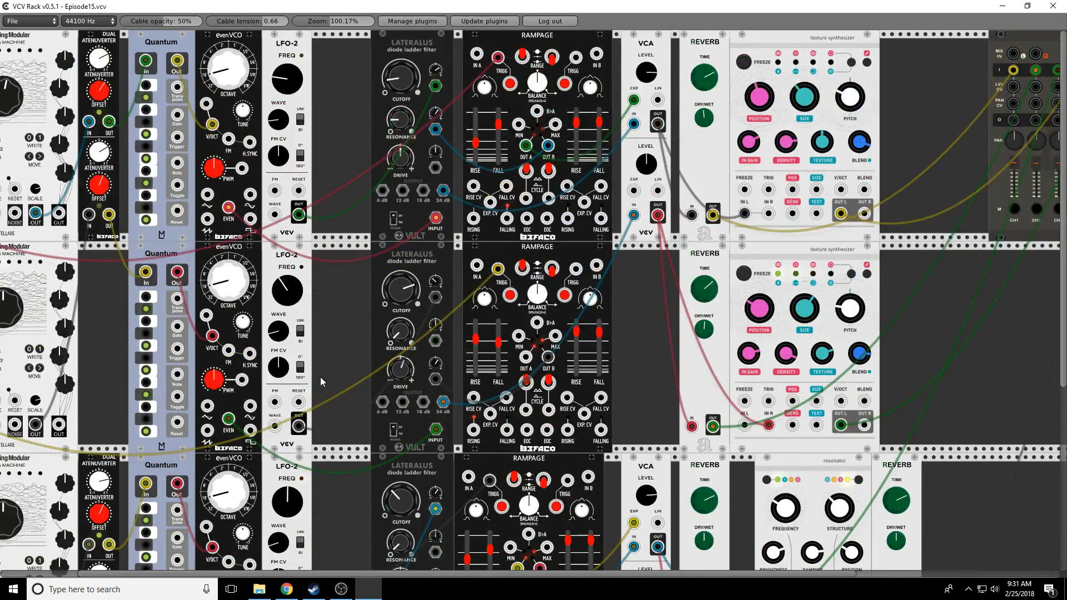
{"action": "scroll", "coordinate": [318, 400], "scroll_direction": "down", "scroll_amount": 5}
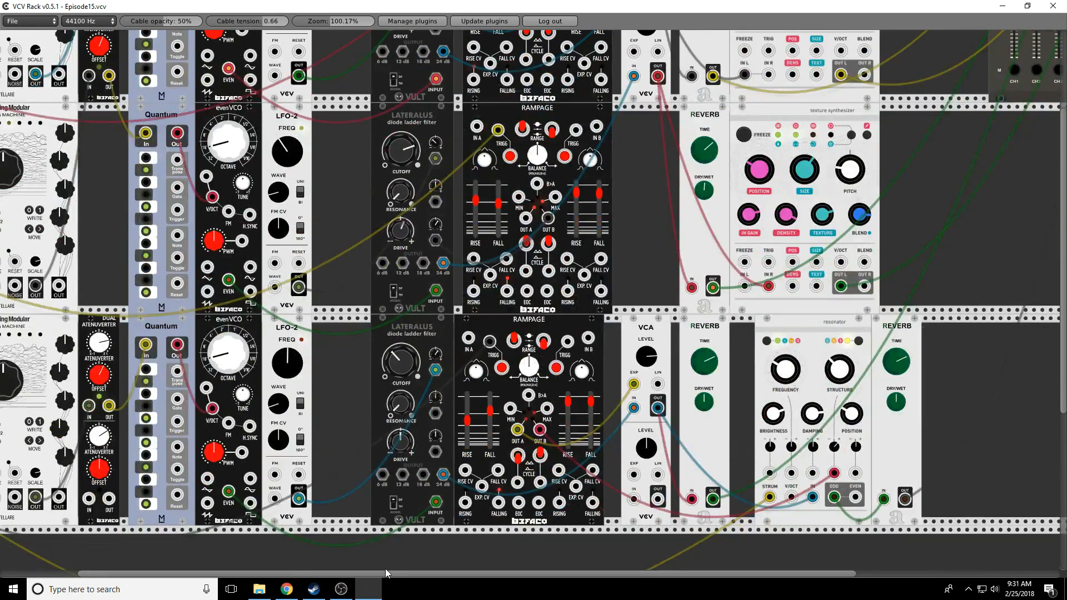
{"action": "left_click_drag", "start_coordinate": [386, 572], "coordinate": [419, 544]}
{"action": "scroll", "coordinate": [637, 426], "scroll_direction": "up", "scroll_amount": 5}
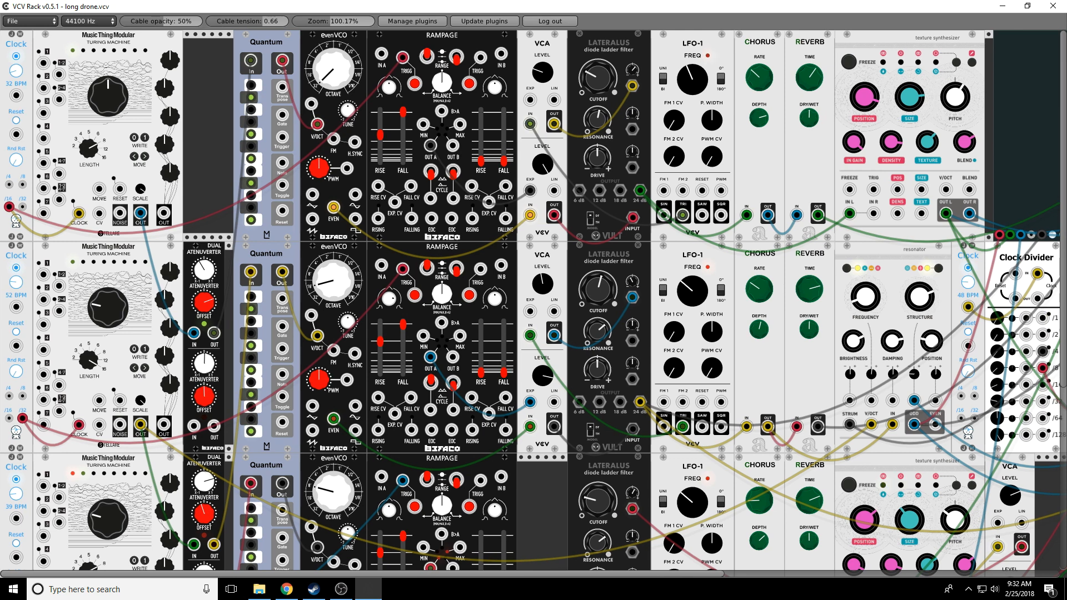
{"action": "left_click_drag", "start_coordinate": [361, 574], "coordinate": [655, 574]}
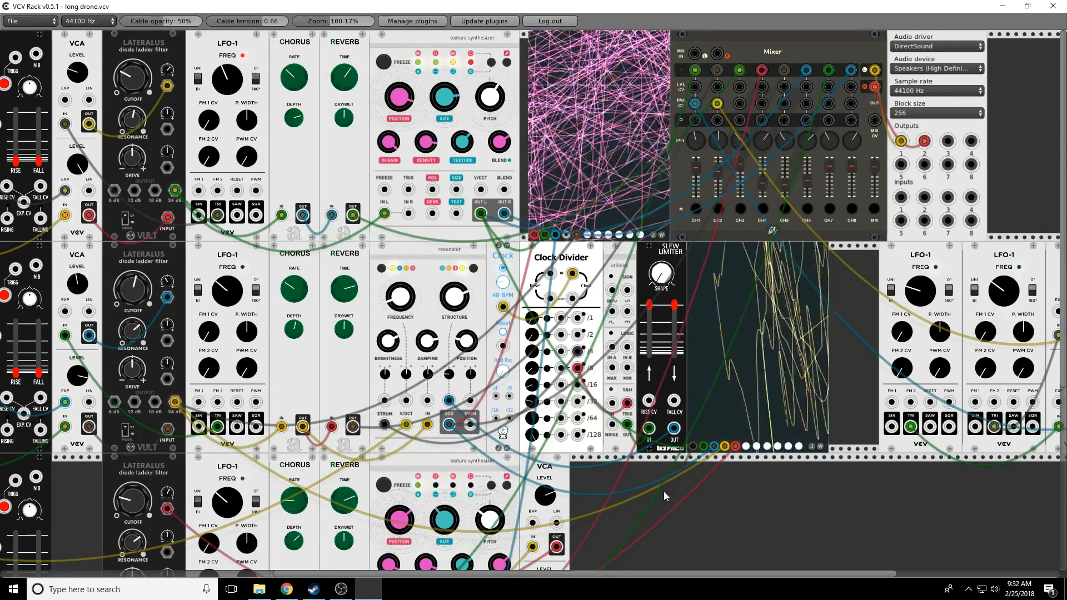
{"action": "scroll", "coordinate": [664, 491], "scroll_direction": "down", "scroll_amount": 8}
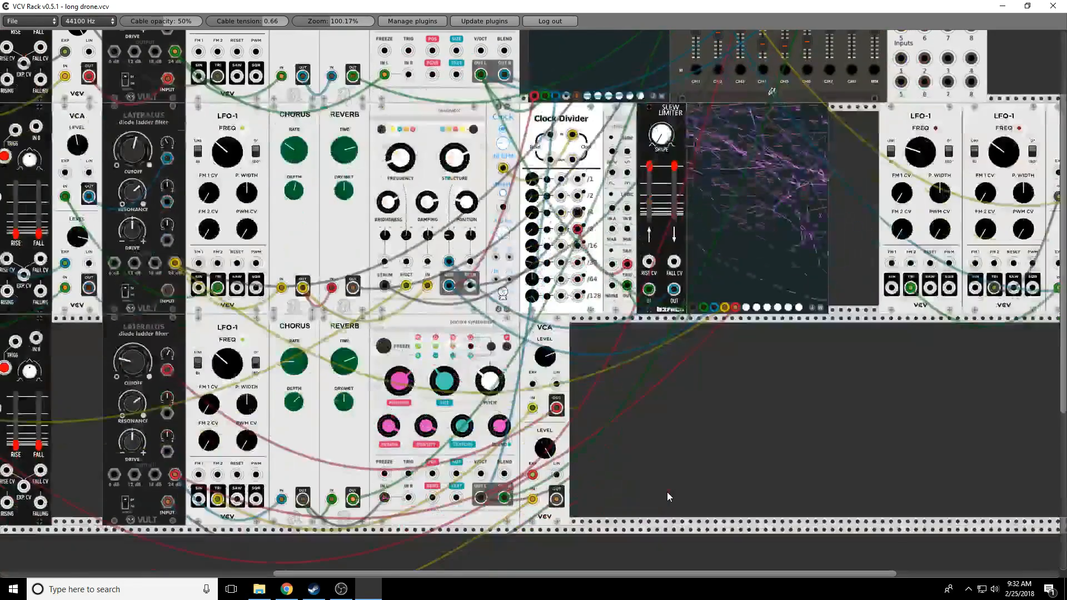
{"action": "scroll", "coordinate": [667, 492], "scroll_direction": "up", "scroll_amount": 4}
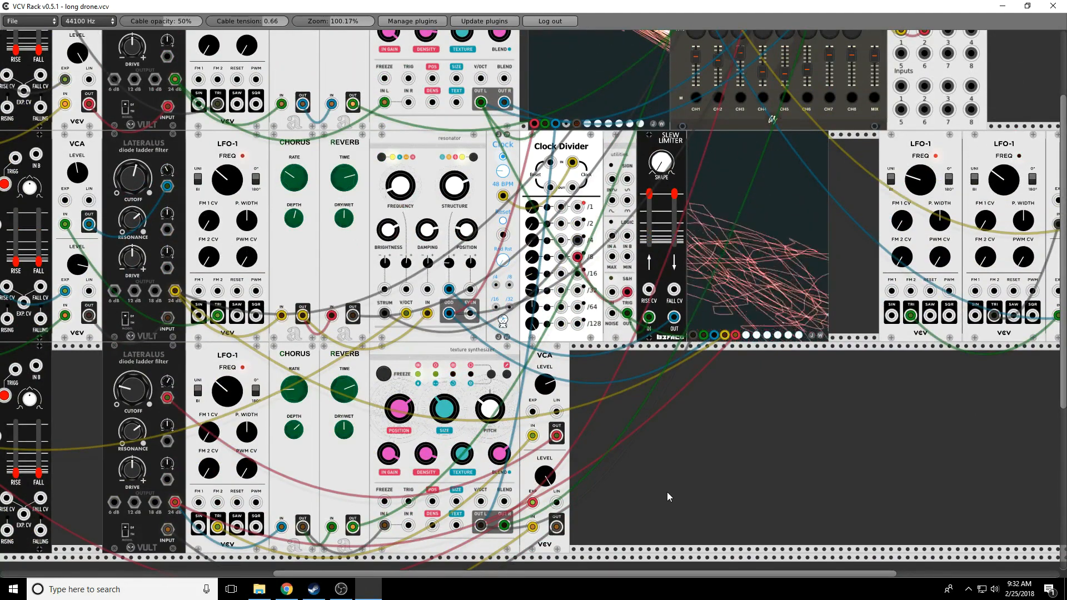
{"action": "scroll", "coordinate": [667, 492], "scroll_direction": "up", "scroll_amount": 1}
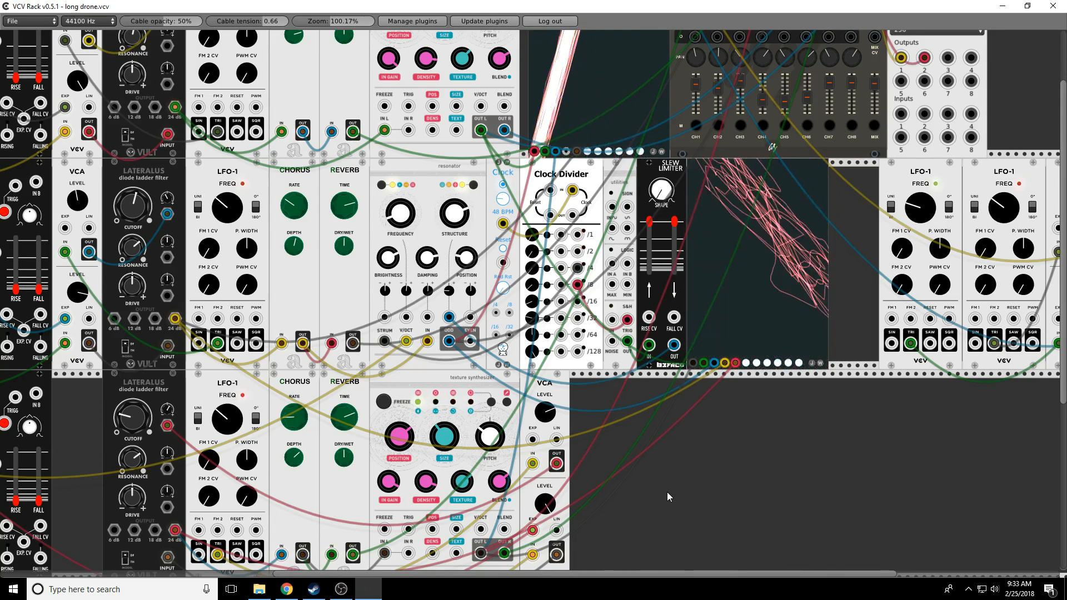
{"action": "scroll", "coordinate": [667, 492], "scroll_direction": "up", "scroll_amount": 1}
{"action": "scroll", "coordinate": [667, 492], "scroll_direction": "up", "scroll_amount": 2}
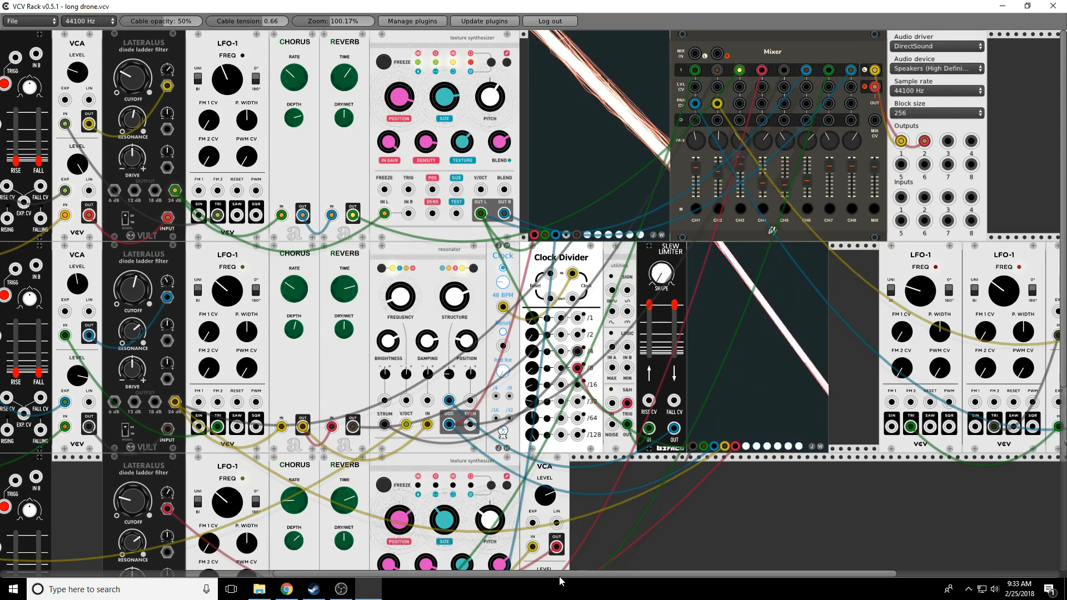
{"action": "left_click_drag", "start_coordinate": [551, 572], "coordinate": [310, 572]}
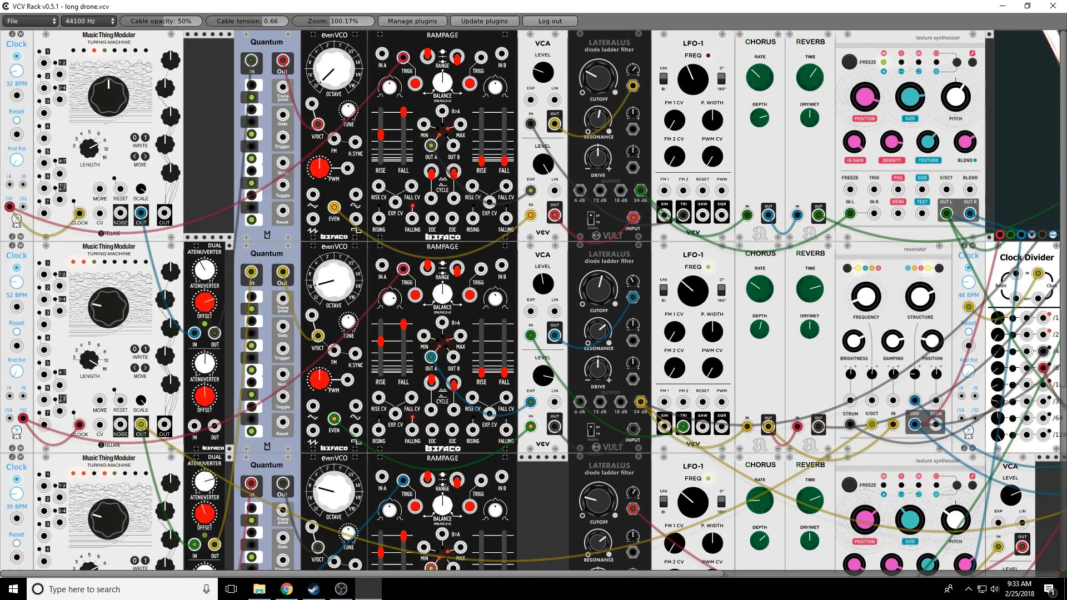
{"action": "left_click_drag", "start_coordinate": [309, 572], "coordinate": [597, 572]}
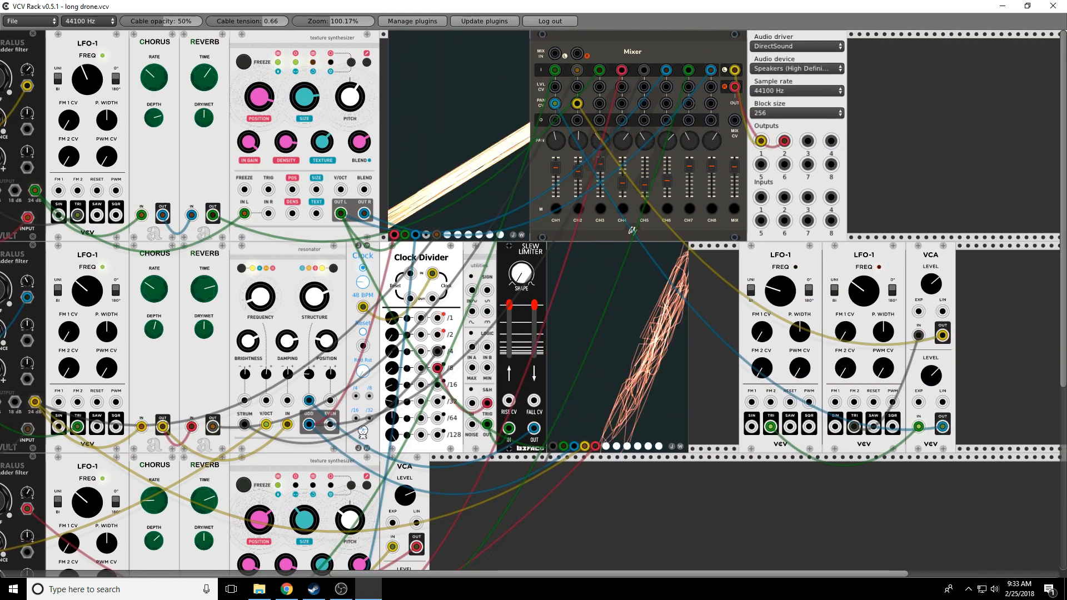